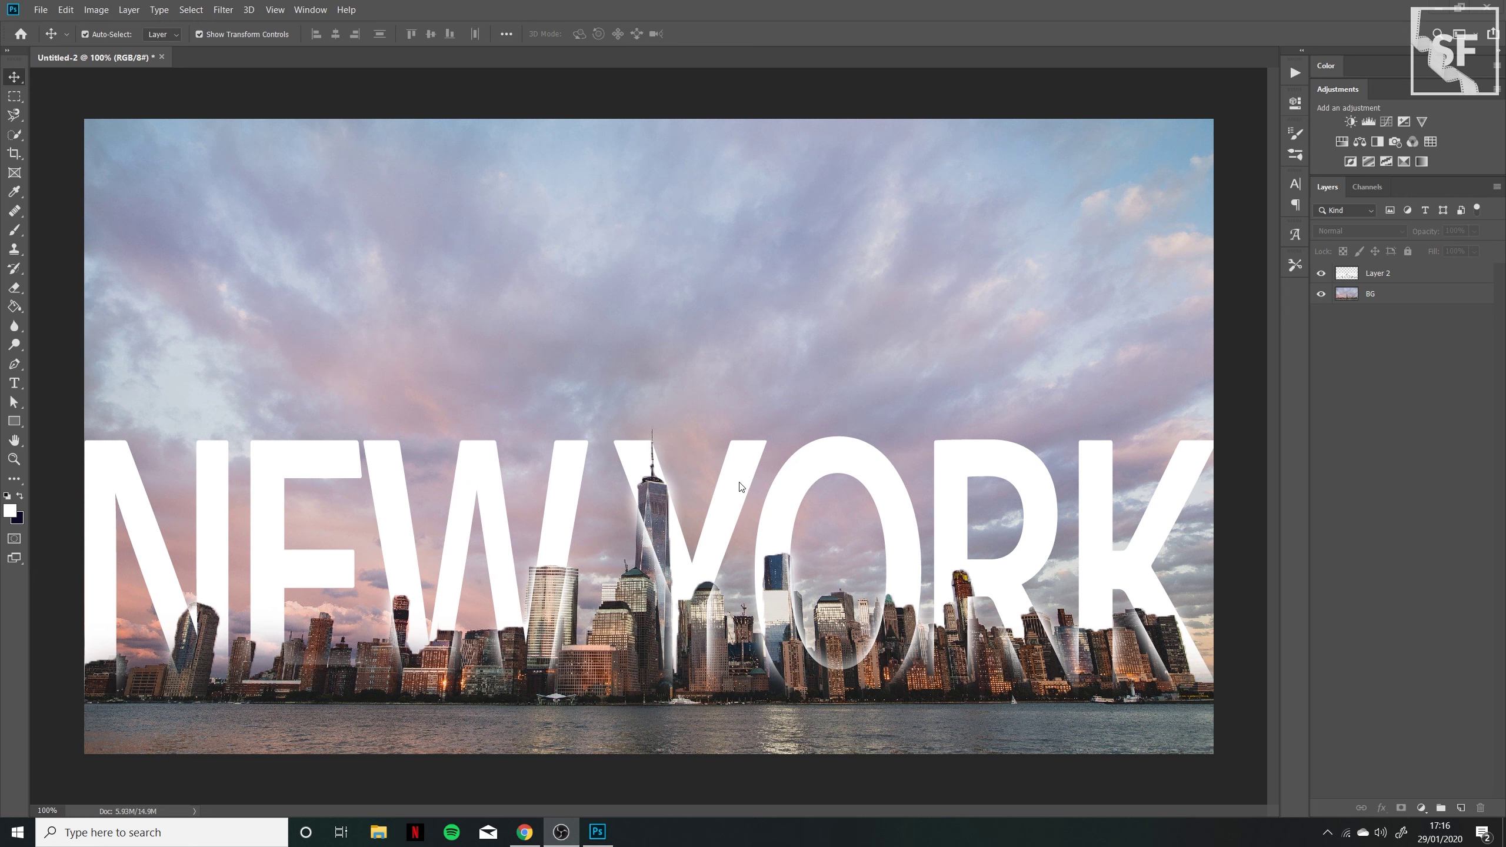
# Create a new 1920 x 1080 pixel document at 72 pixels/inch in RGB Color with a white background.
pyautogui.click(39, 10)
pyautogui.click(54, 24)
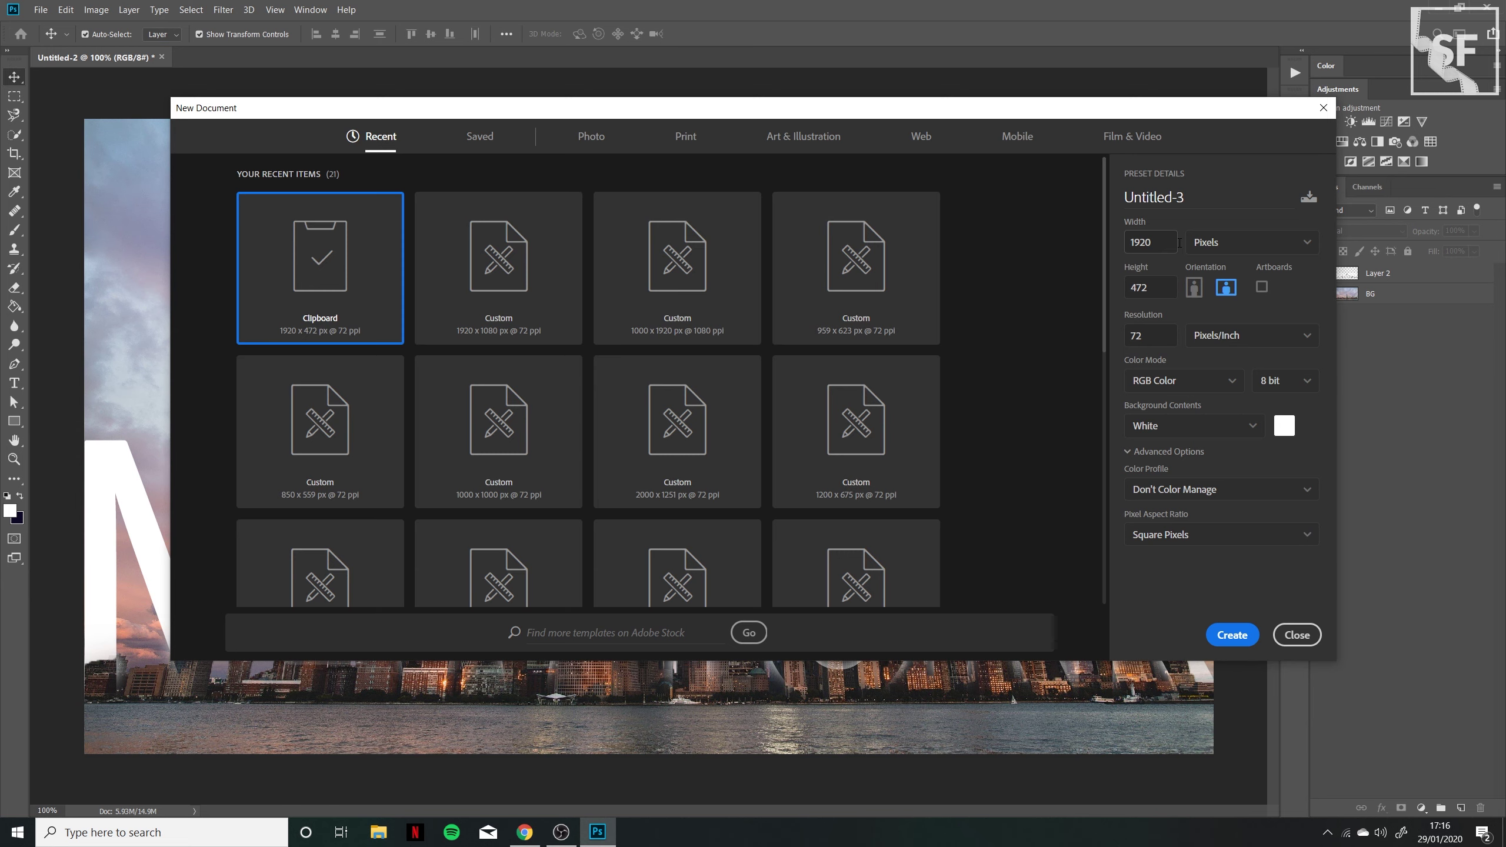
pyautogui.moveTo(1156, 289); pyautogui.dragTo(927, 282)
pyautogui.write('1080')
pyautogui.press('Return')
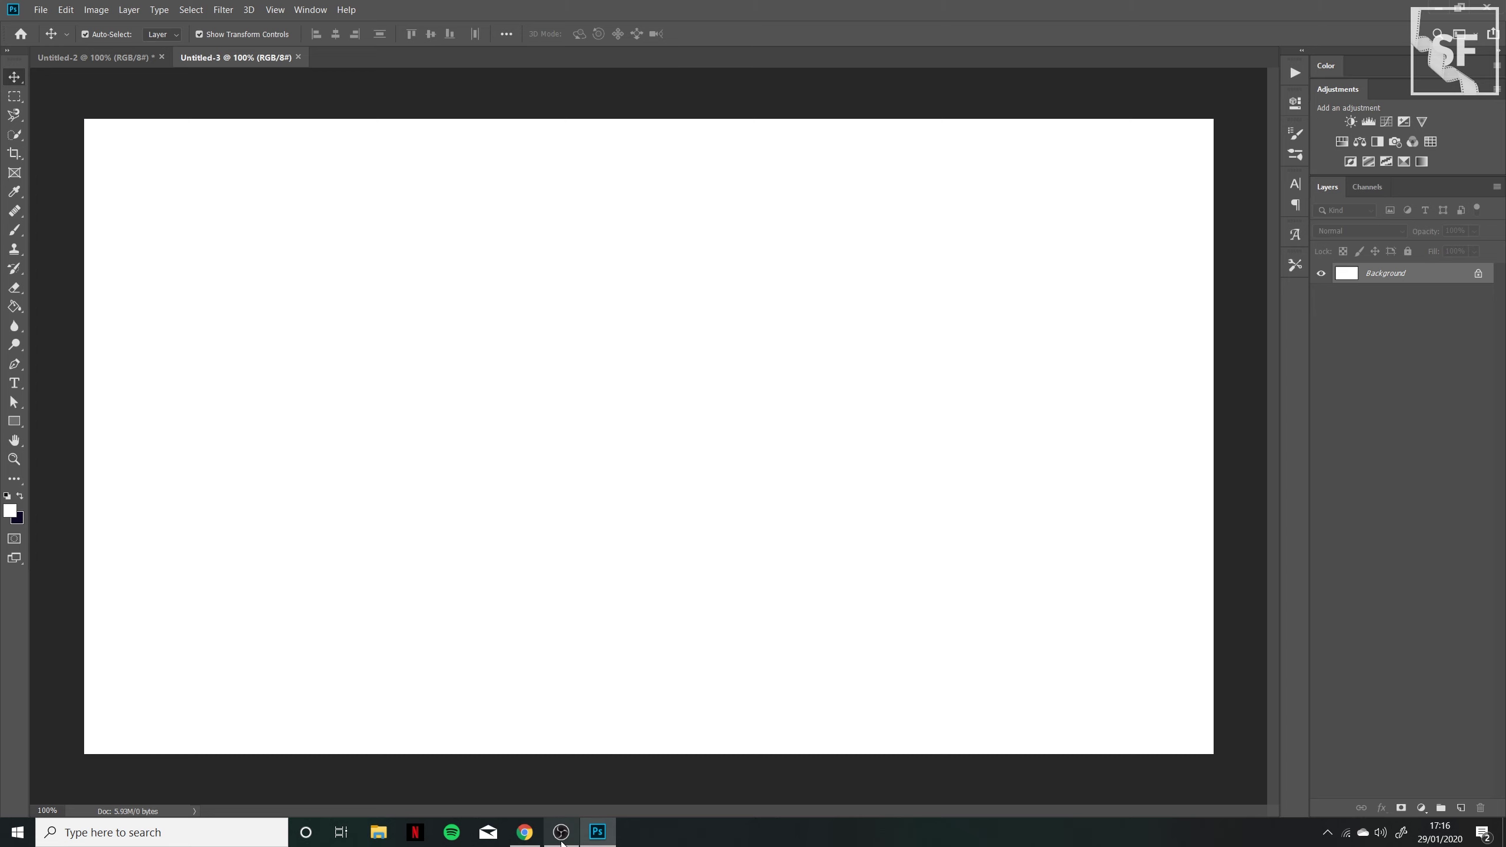
# Copy the enlarged New York skyline picture from Chrome and paste it into the blank Photoshop document.
pyautogui.click(534, 834)
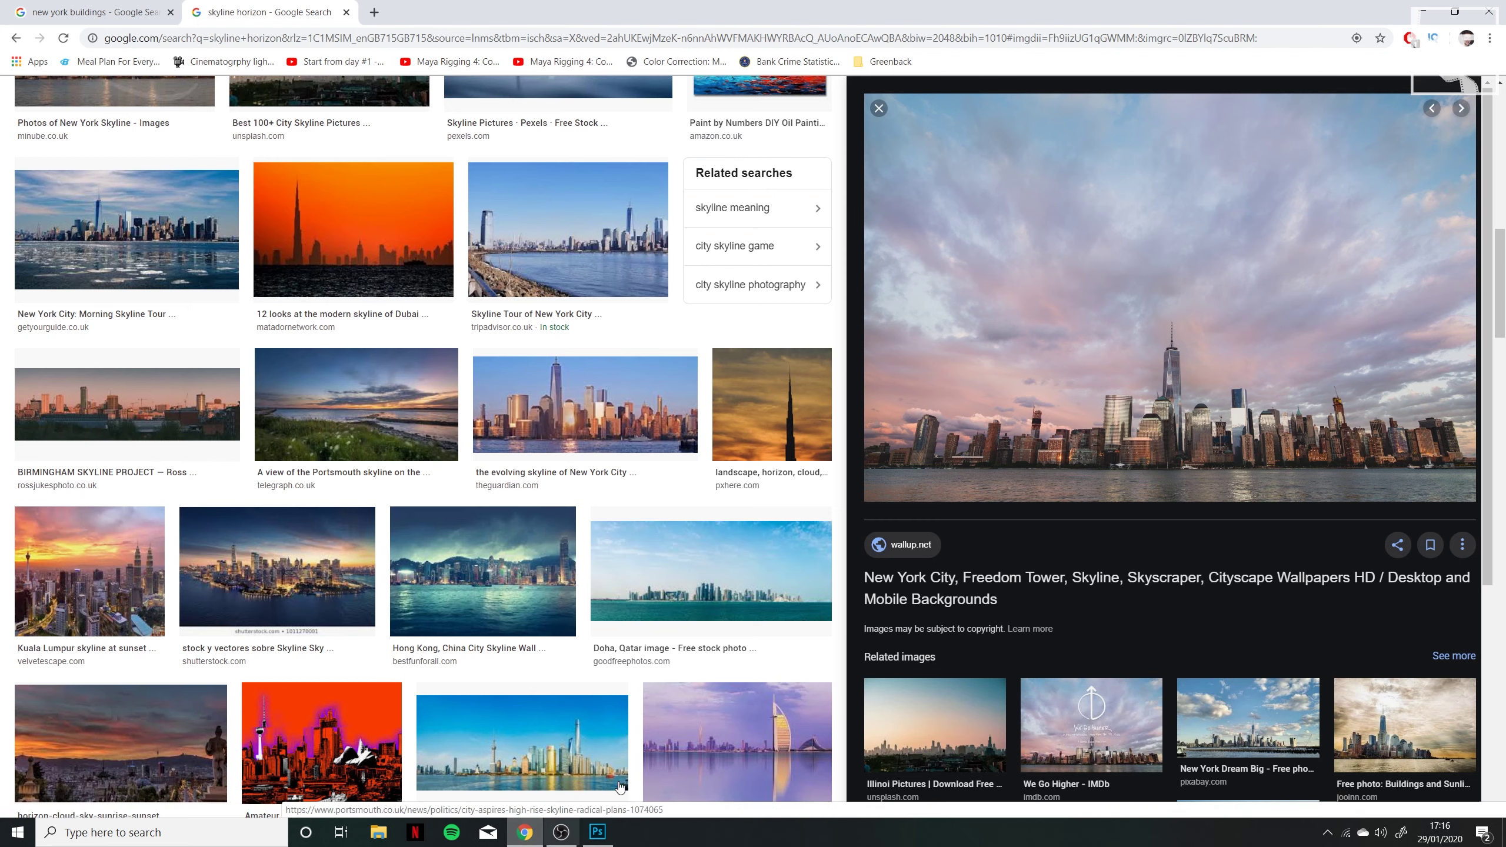
pyautogui.rightClick(1060, 352)
pyautogui.click(1136, 517)
pyautogui.click(598, 832)
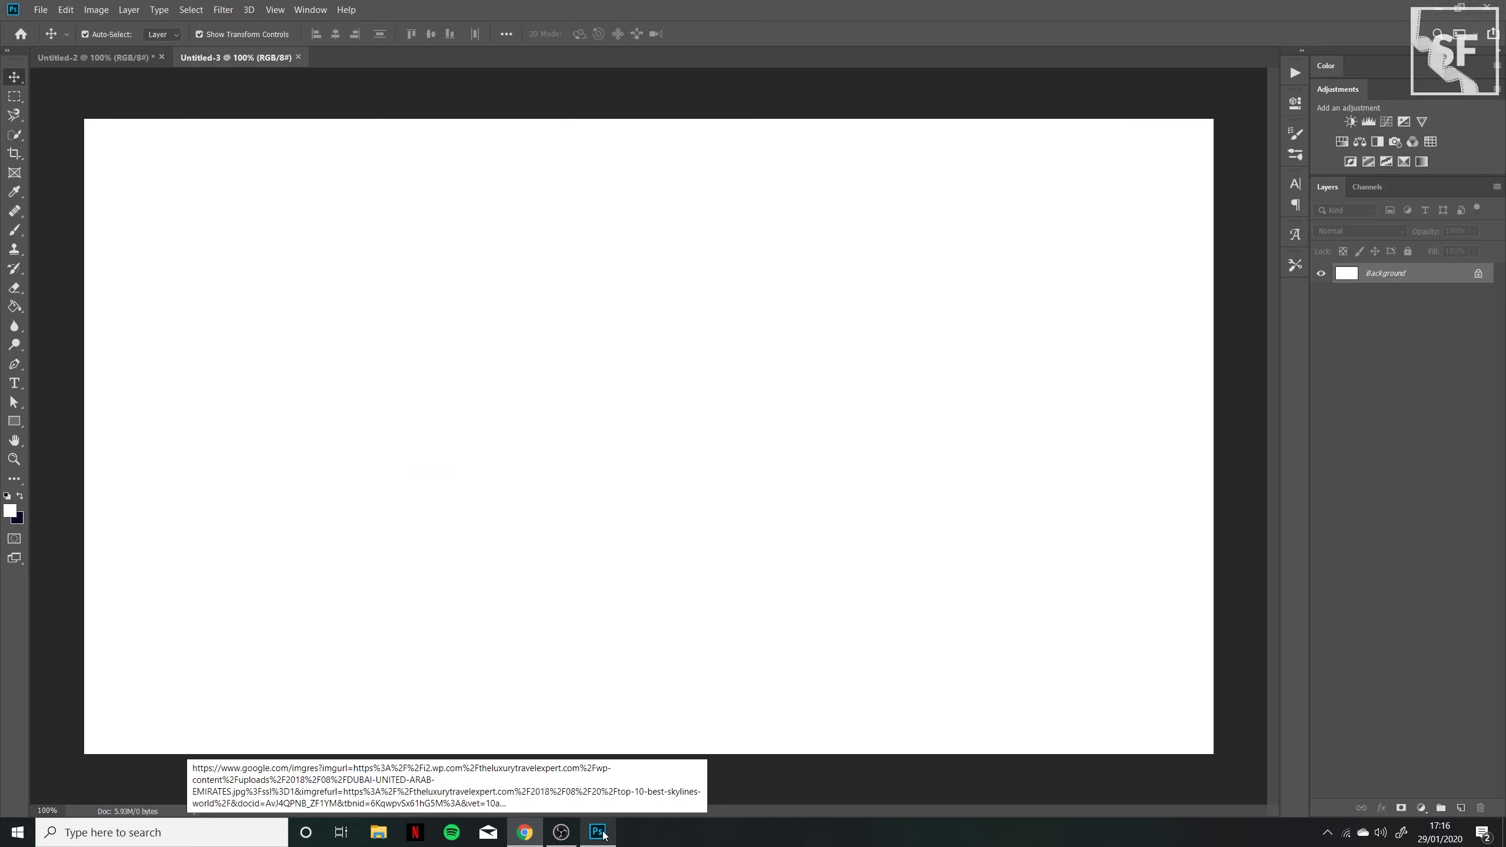
pyautogui.click(14, 96)
pyautogui.click(22, 80)
pyautogui.hotkey('ctrl', 'v')
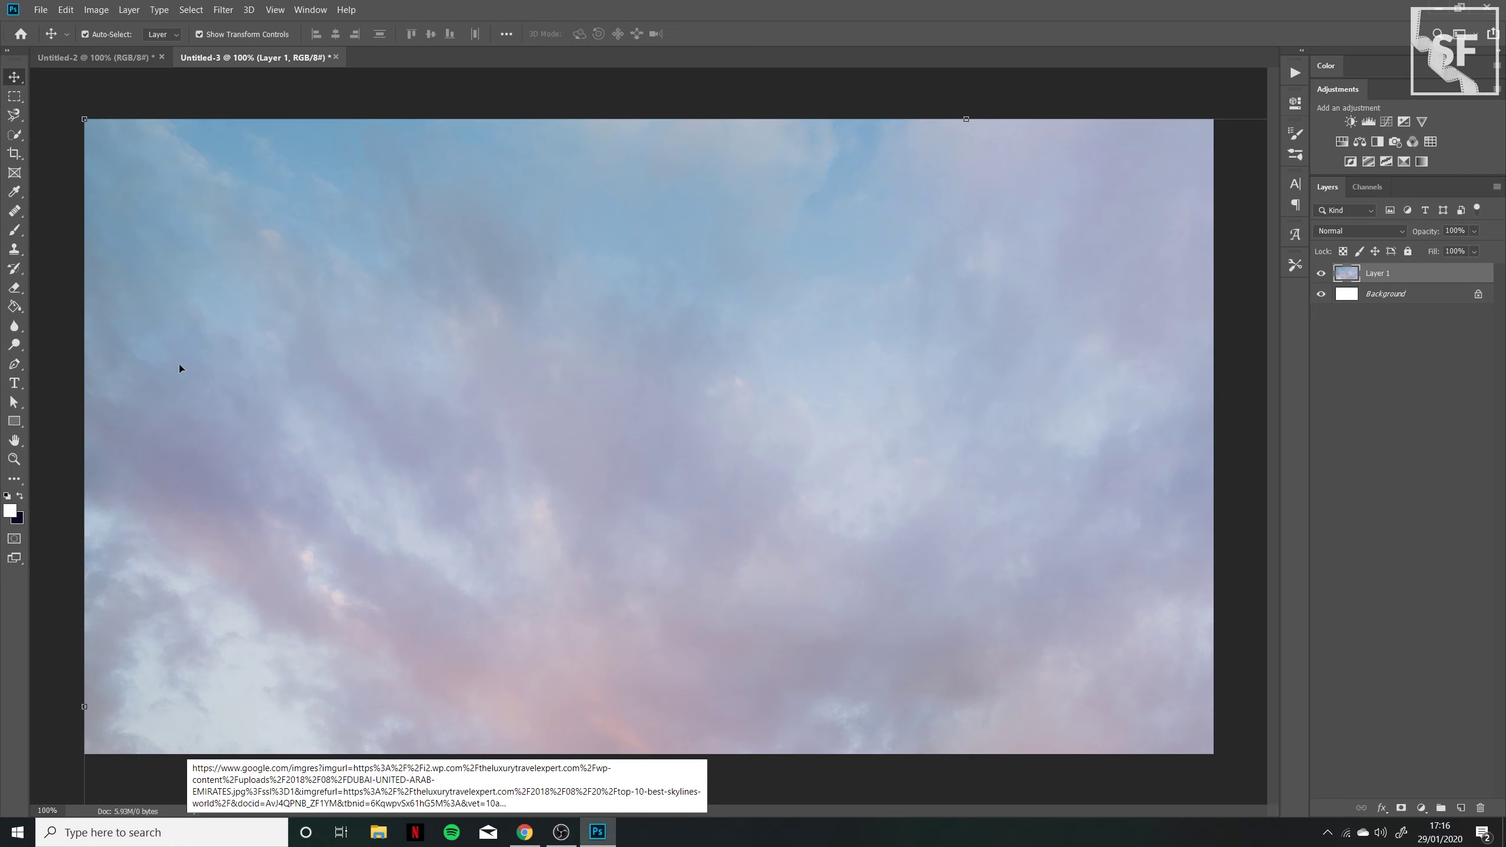
pyautogui.click(729, 783)
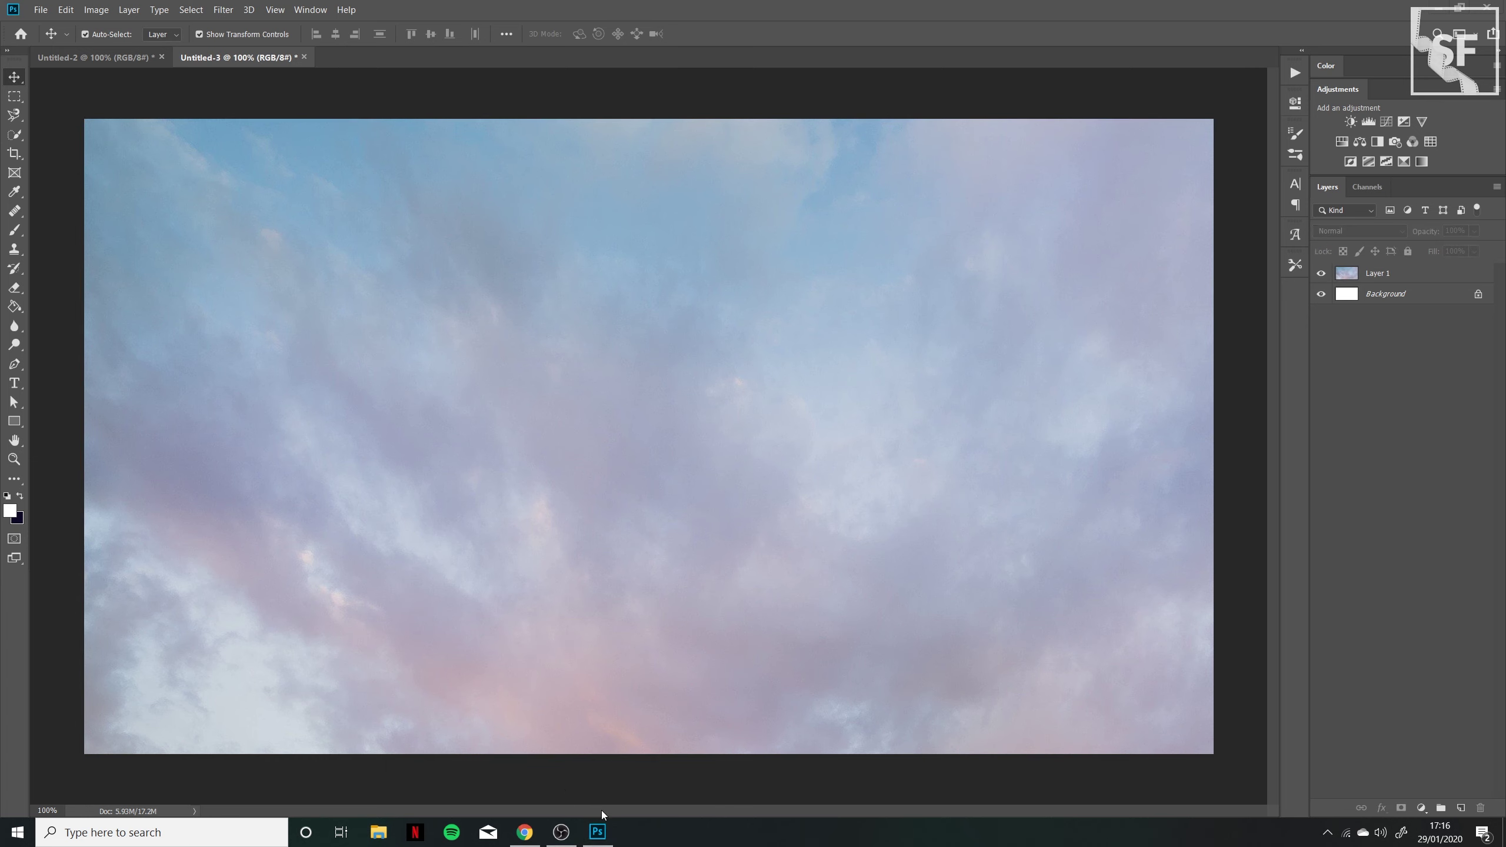
# Scale the pasted skyline image down to the canvas width, keeping the whole city and the water inside the frame.
pyautogui.hotkey('ctrl', '-')
pyautogui.hotkey('ctrl', '-')
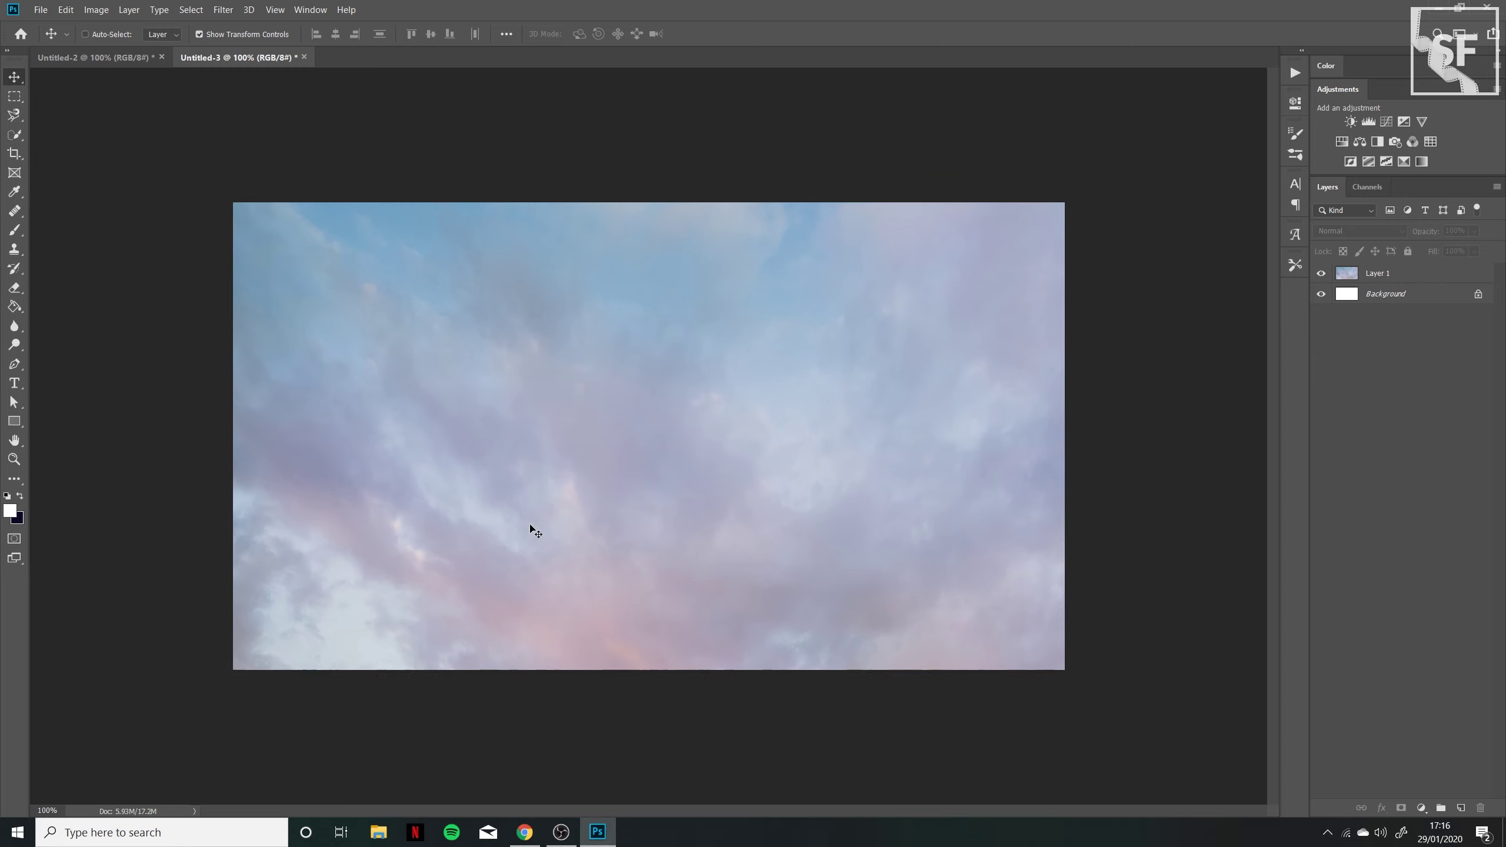
pyautogui.hotkey('ctrl', '-')
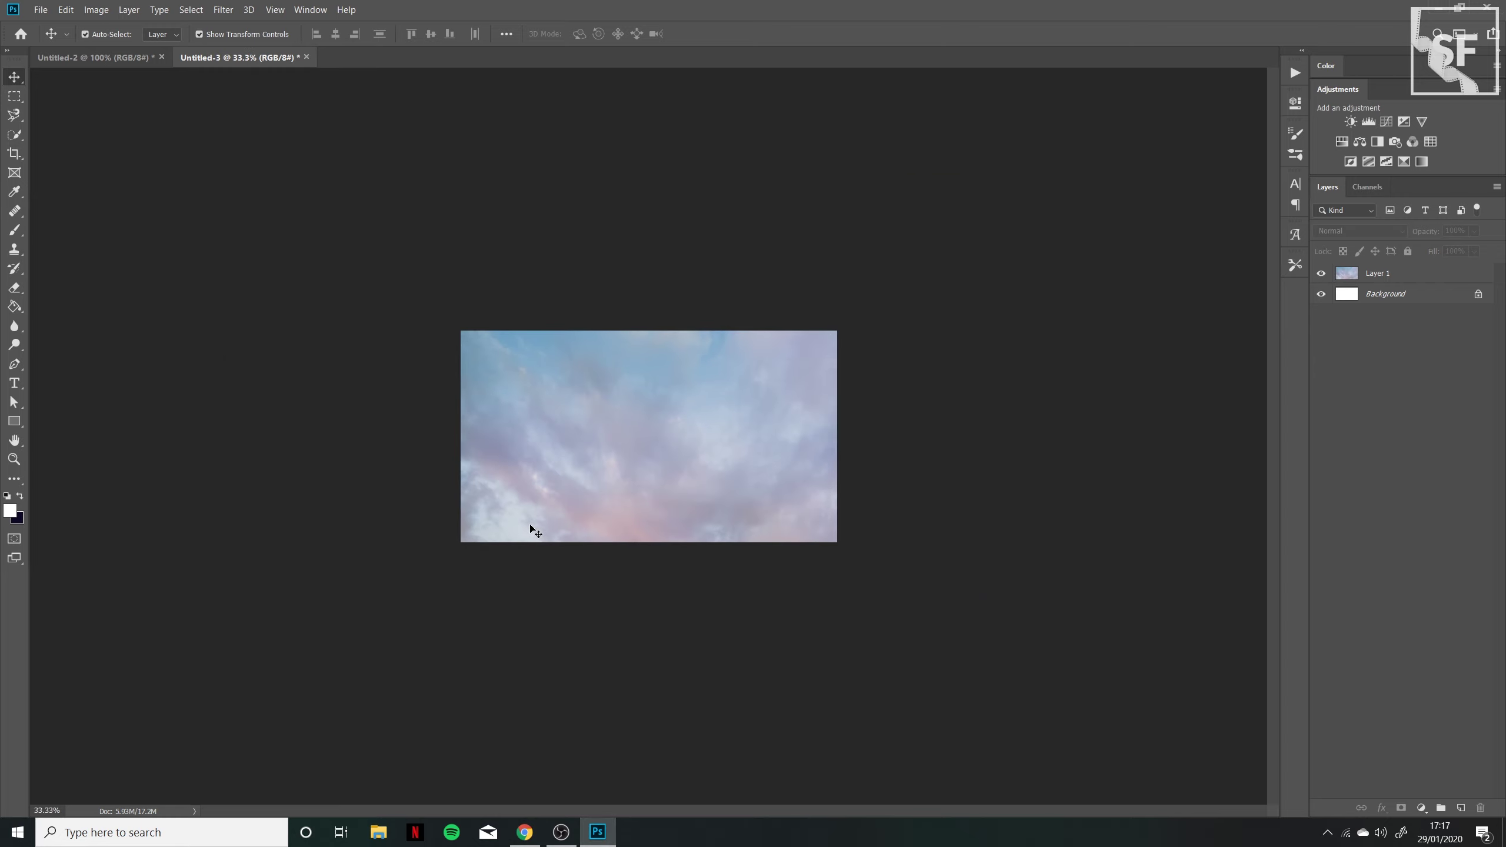
pyautogui.click(555, 469)
pyautogui.moveTo(1048, 722); pyautogui.dragTo(840, 586)
pyautogui.press('Return')
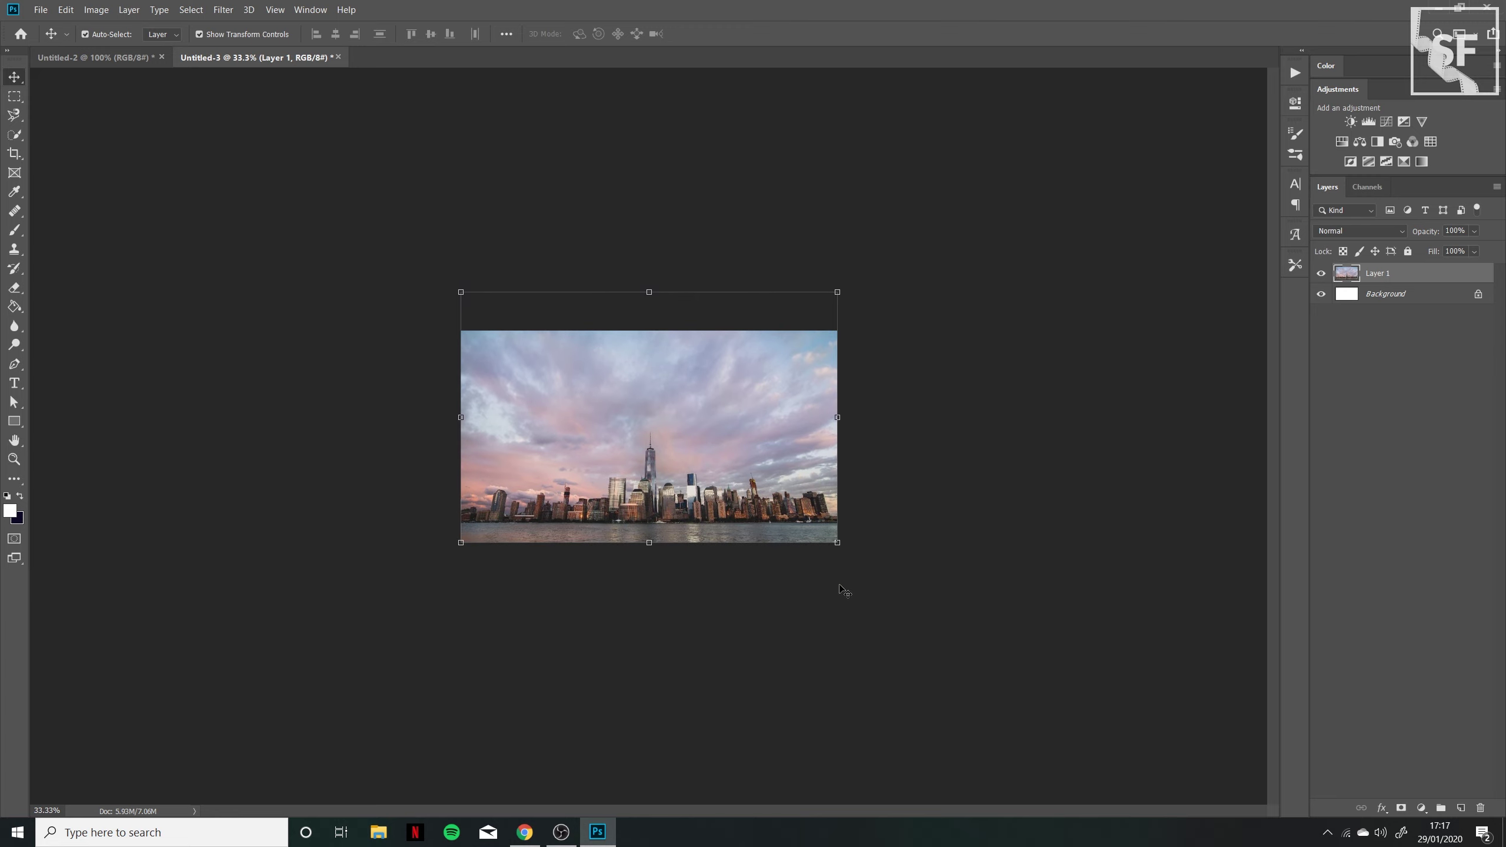
pyautogui.hotkey('ctrl', '+')
pyautogui.hotkey('ctrl', '+')
pyautogui.hotkey('ctrl', '+')
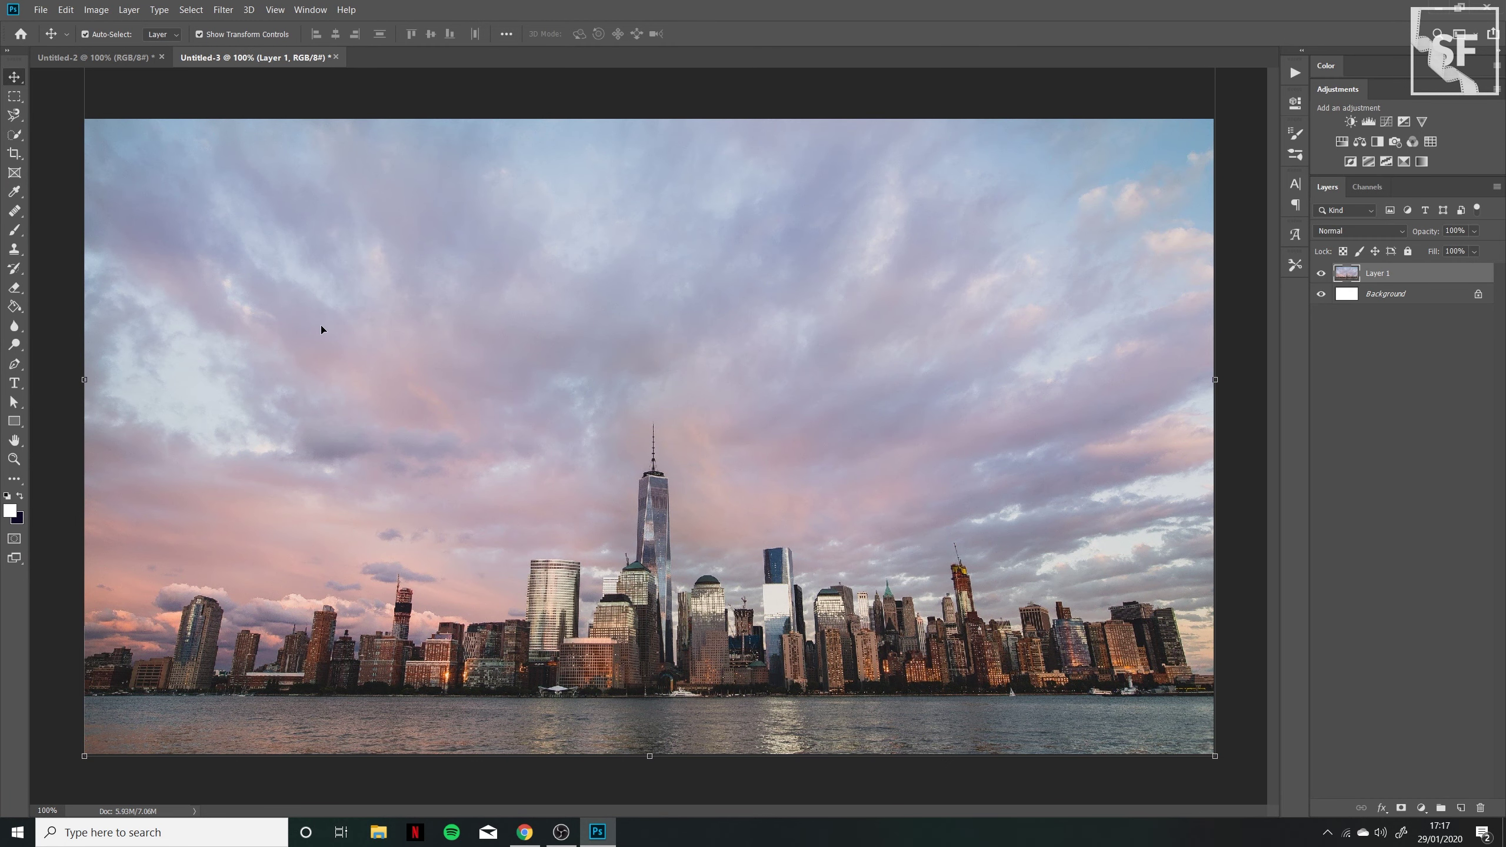
# Align the skyline image to the canvas's bottom edge and horizontal centre, undoing a trial vertical centring, and clear the selection.
pyautogui.hotkey('ctrl', 'a')
pyautogui.click(446, 39)
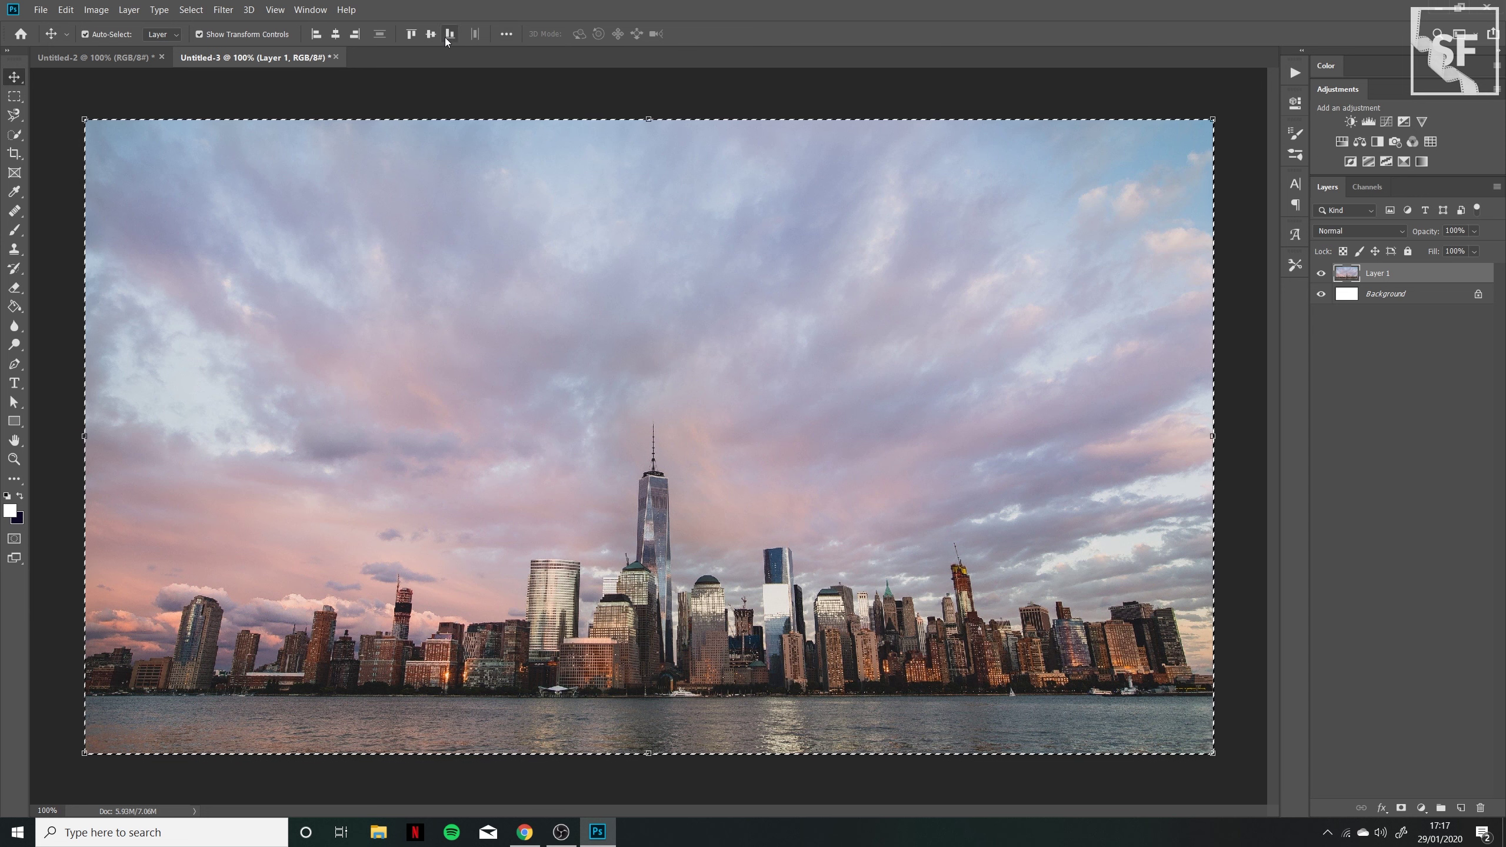
pyautogui.click(336, 36)
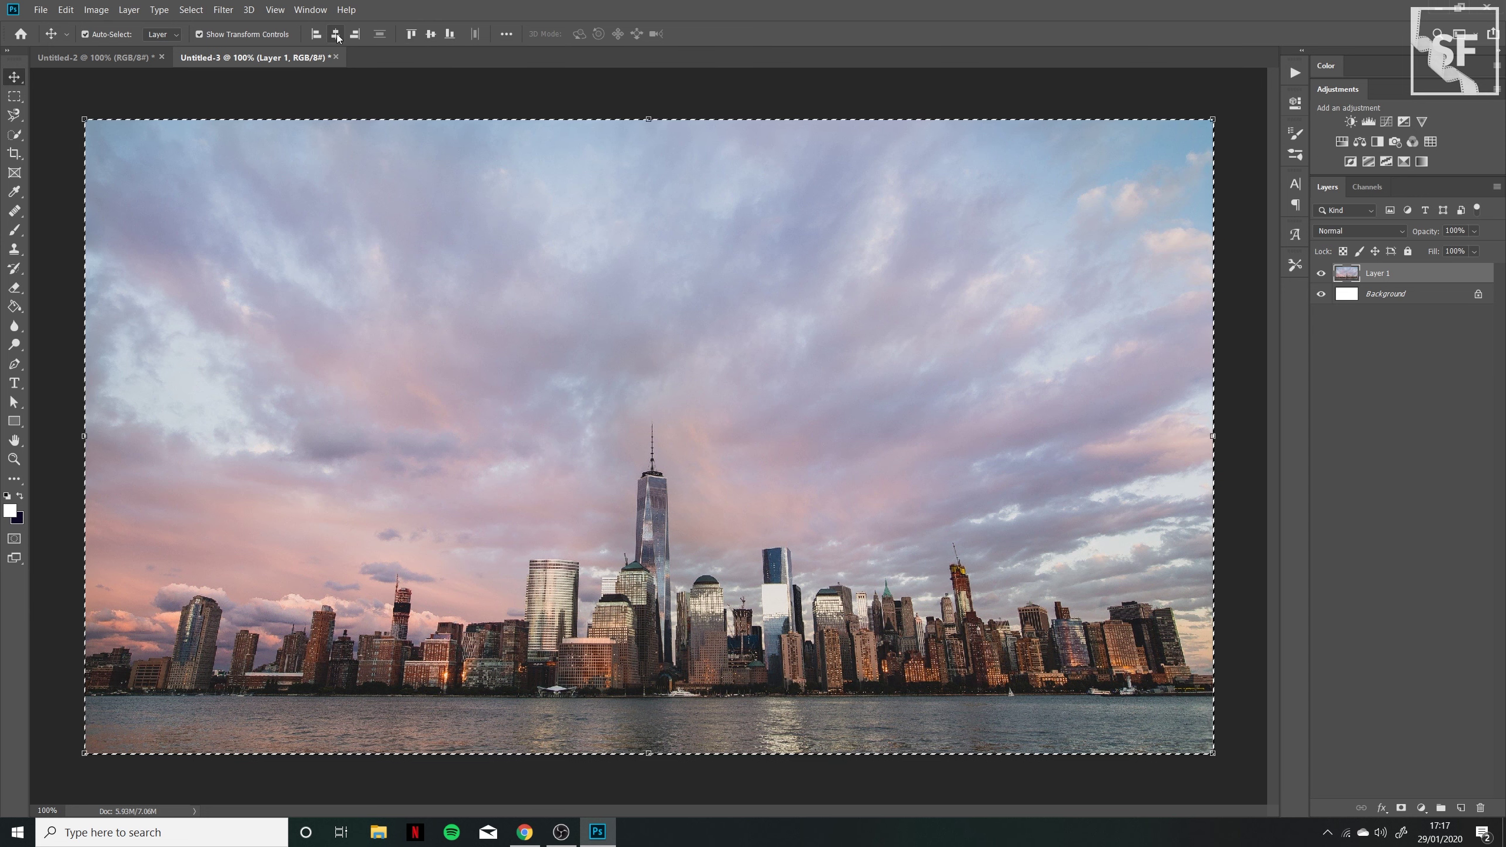
pyautogui.click(431, 34)
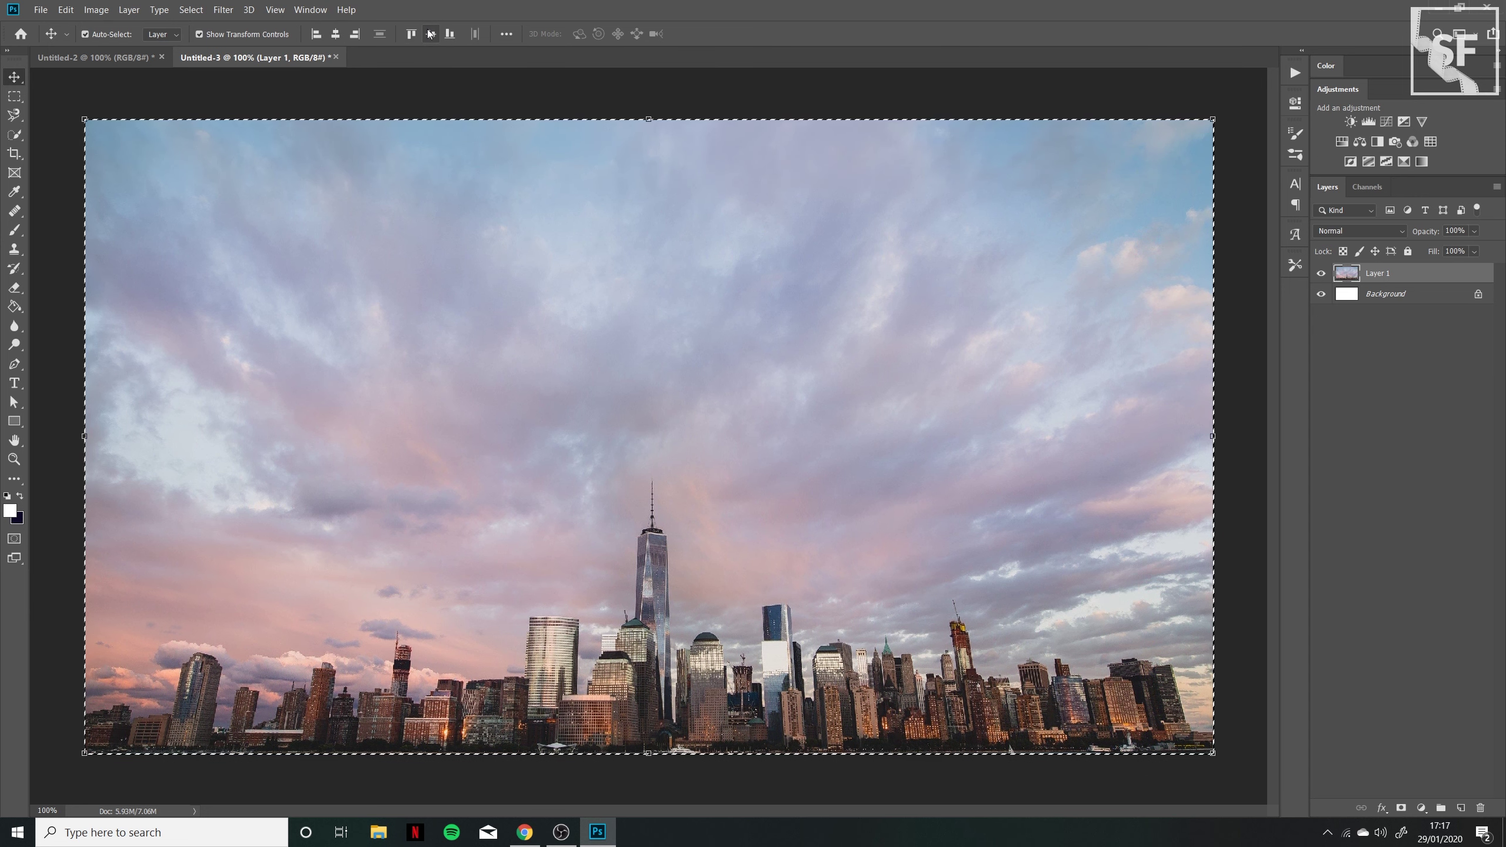
pyautogui.hotkey('ctrl', 'z')
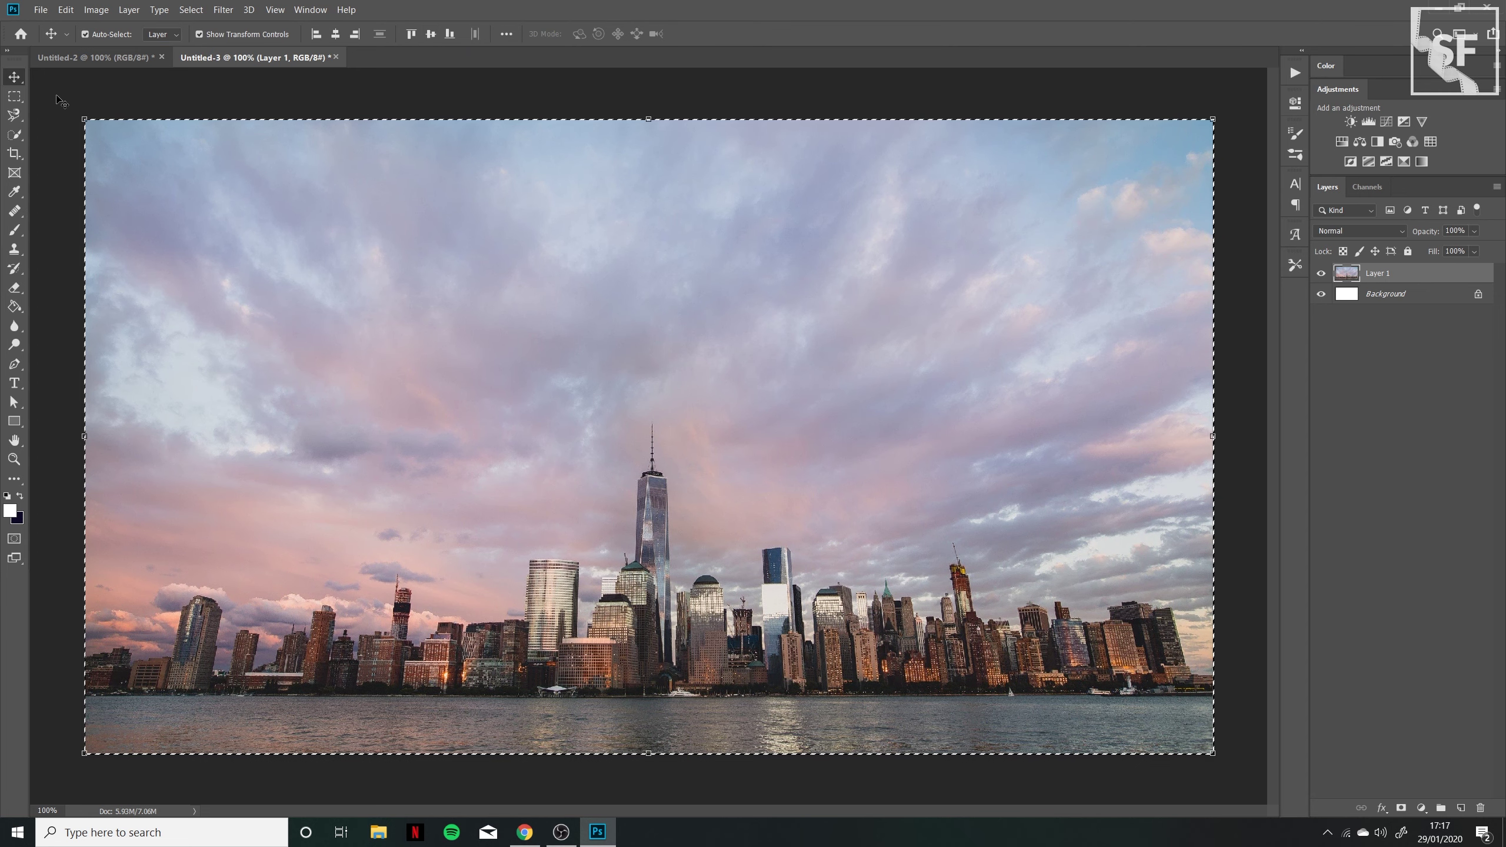
pyautogui.hotkey('ctrl', 'd')
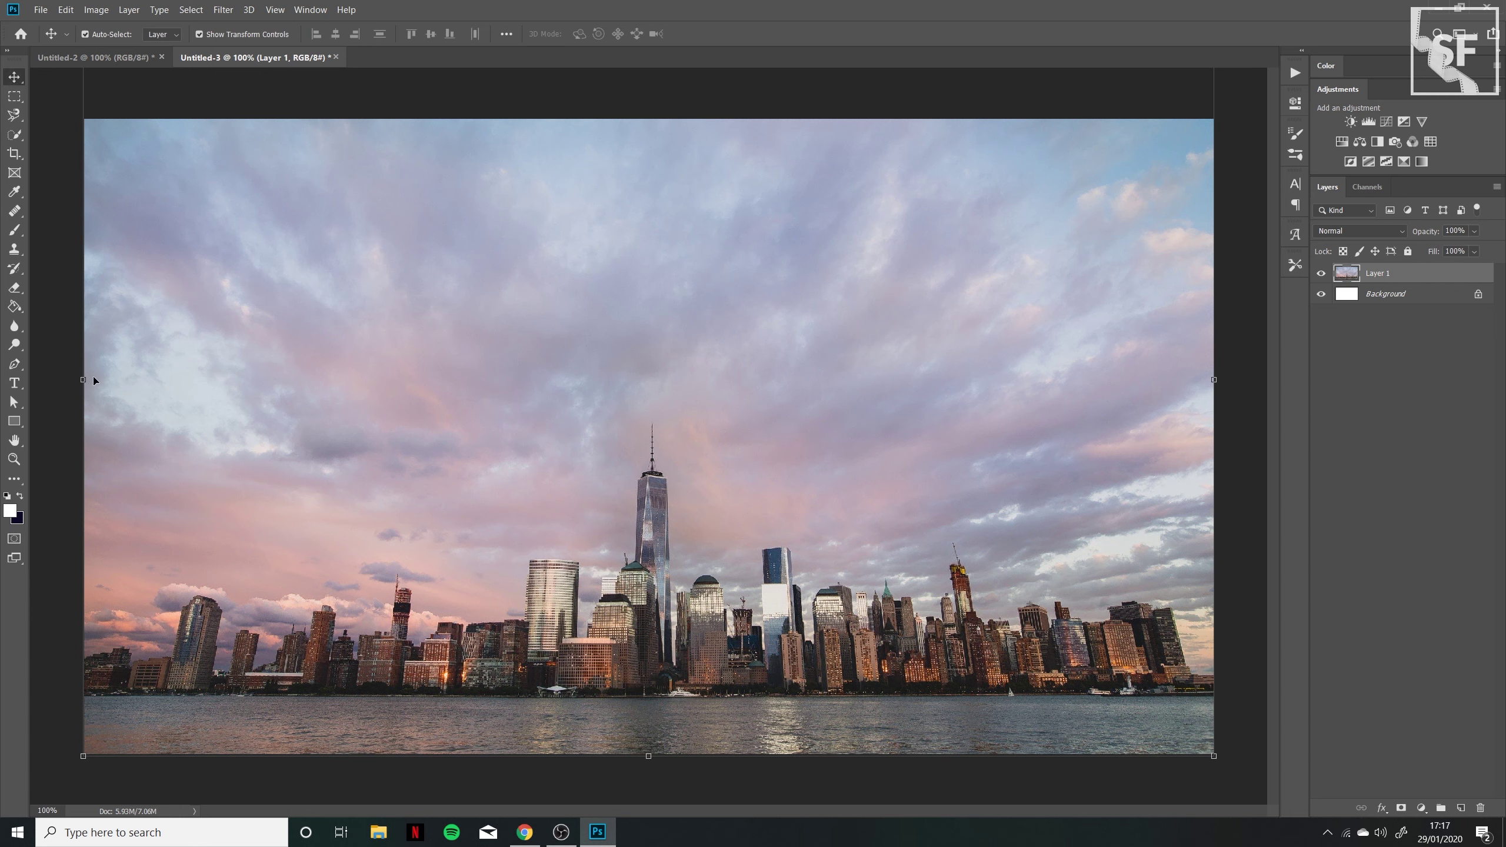
# Add the text "NEW YORK" in white Adobe Clean Bold at 300 pt over the sky.
pyautogui.click(14, 383)
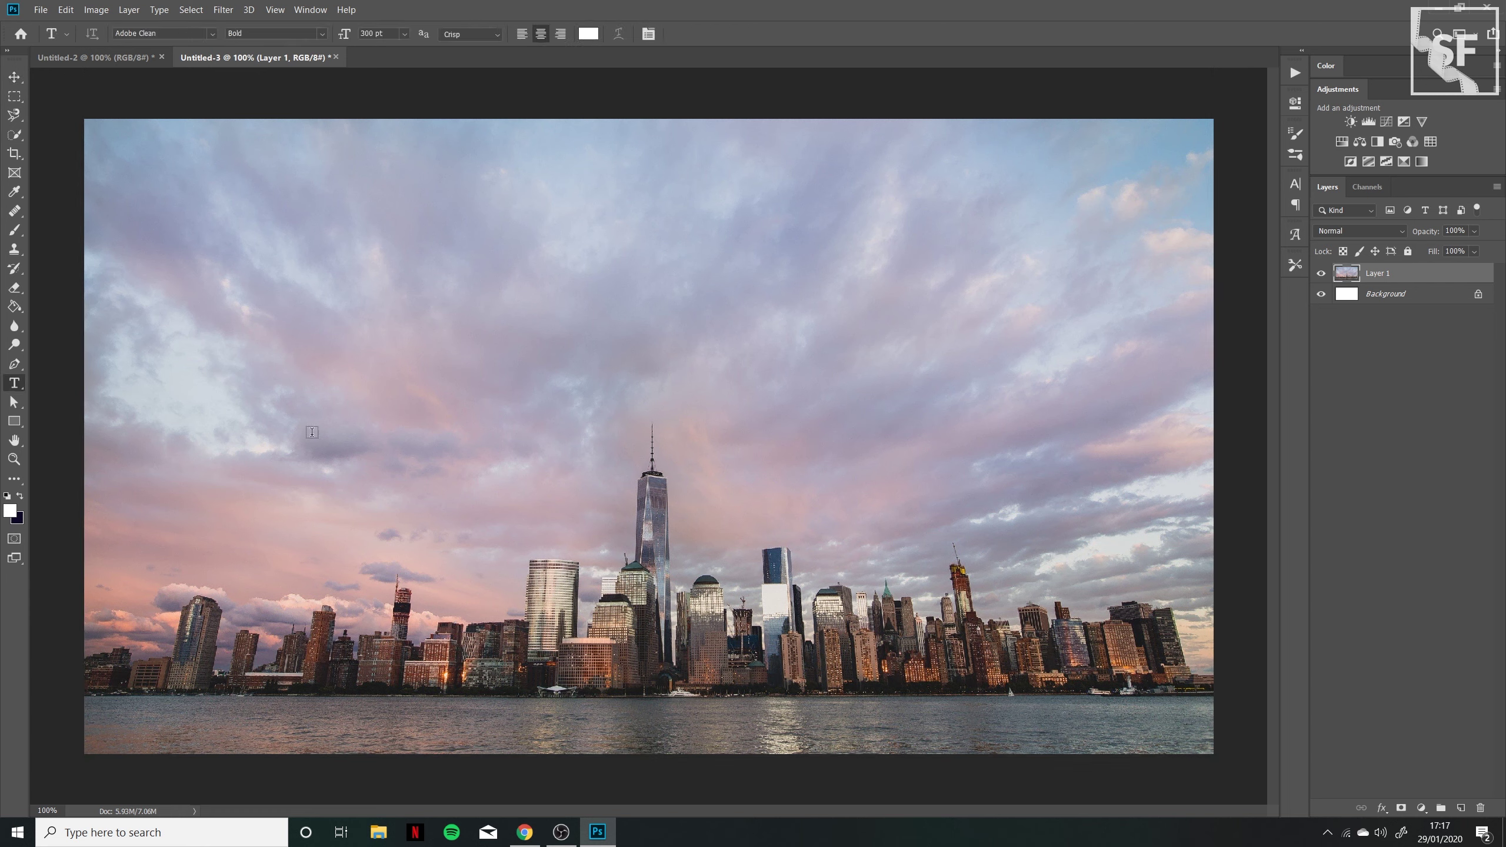
pyautogui.click(347, 327)
pyautogui.write('NEW YORK')
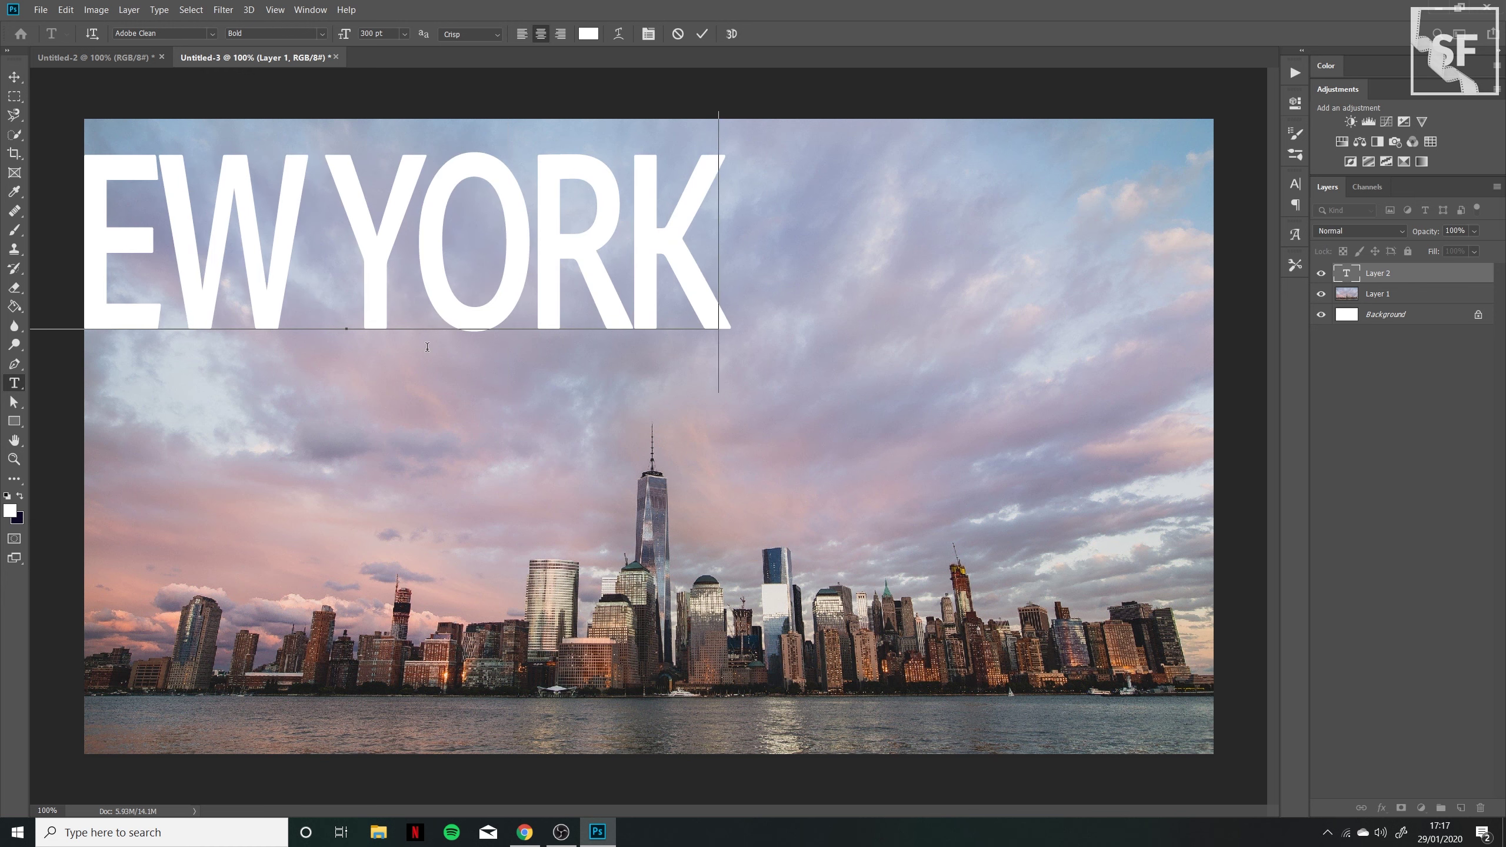
pyautogui.click(15, 77)
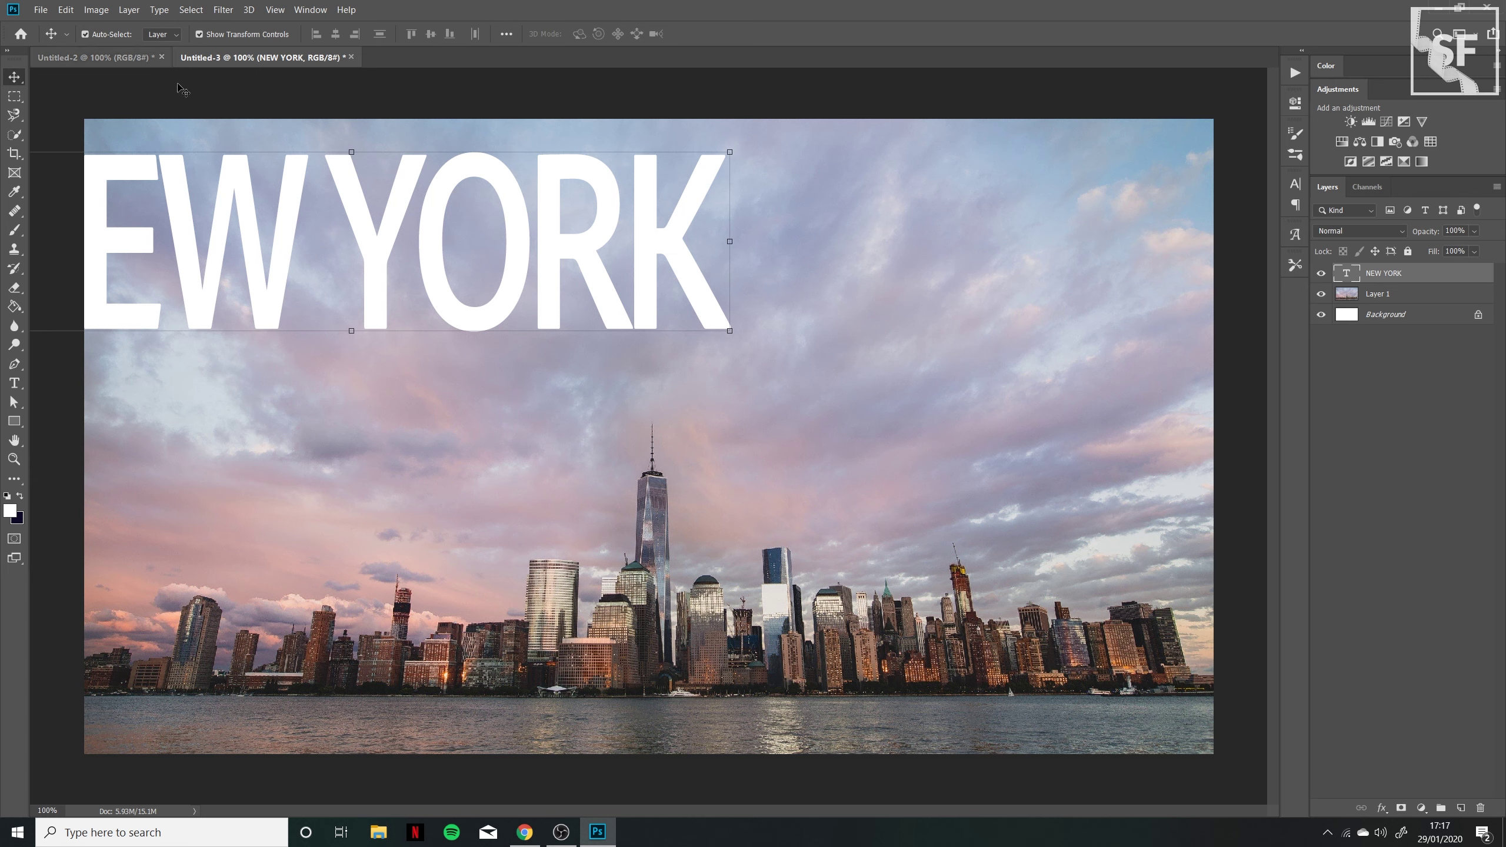
pyautogui.click(14, 383)
pyautogui.moveTo(91, 237); pyautogui.dragTo(409, 237)
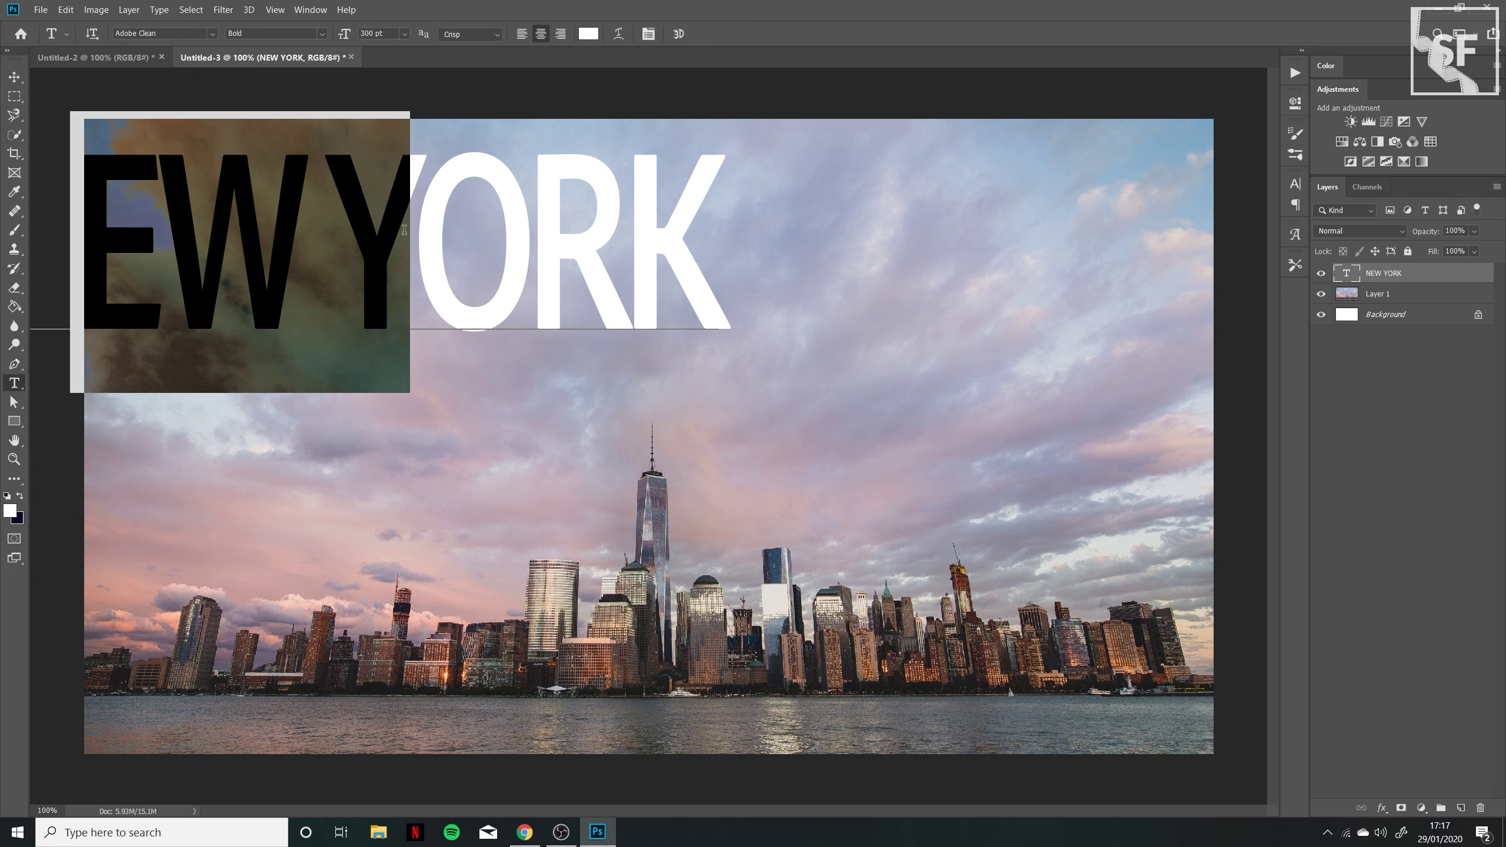
pyautogui.click(470, 239)
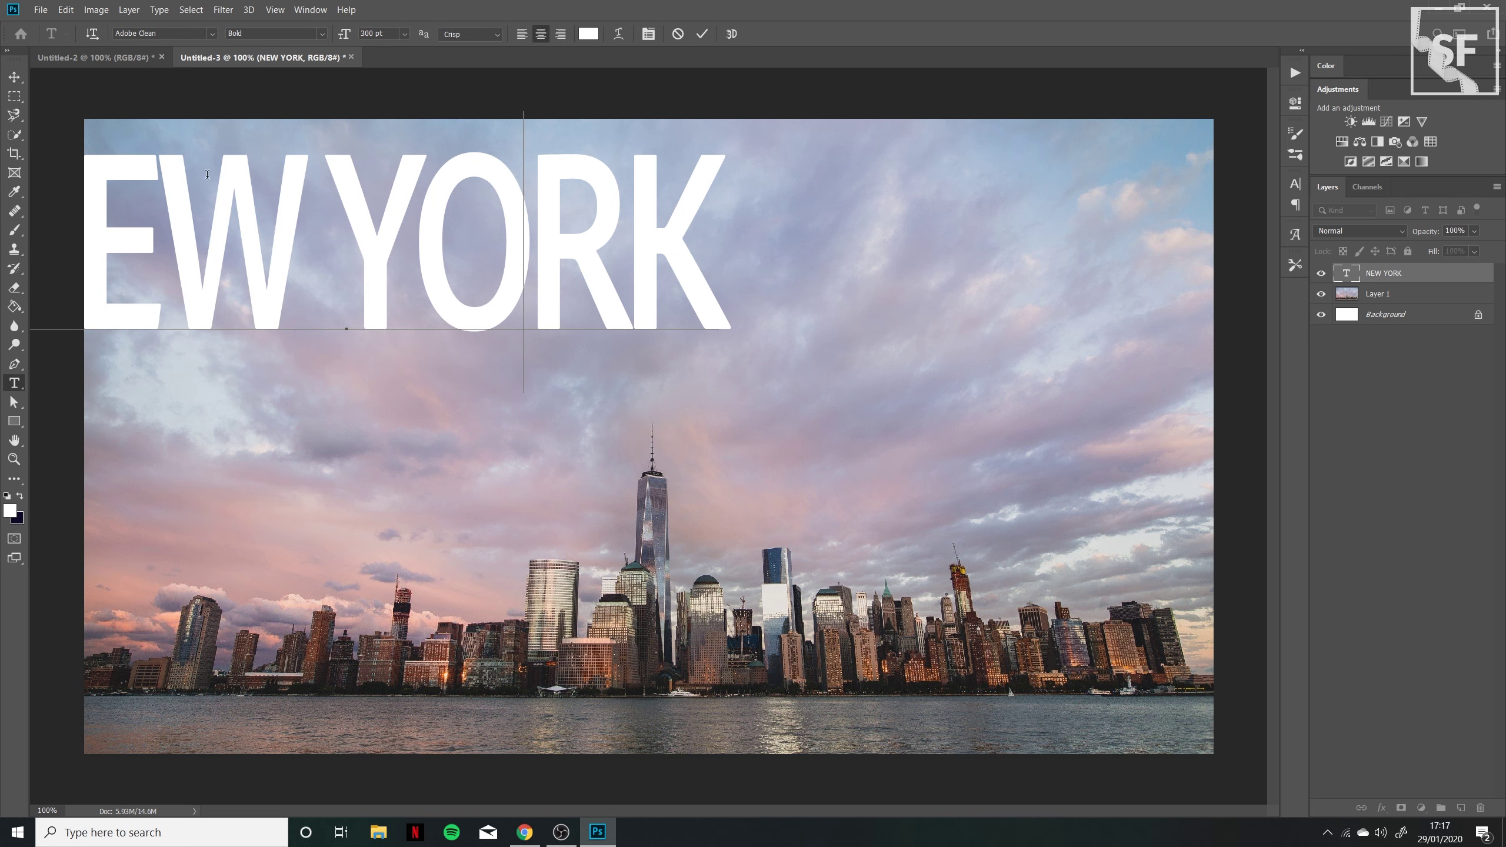
# Move the NEW YORK text down over the buildings and scale it proportionally to about 150% so it spans the canvas width.
pyautogui.click(14, 96)
pyautogui.click(17, 77)
pyautogui.moveTo(230, 184); pyautogui.dragTo(346, 543)
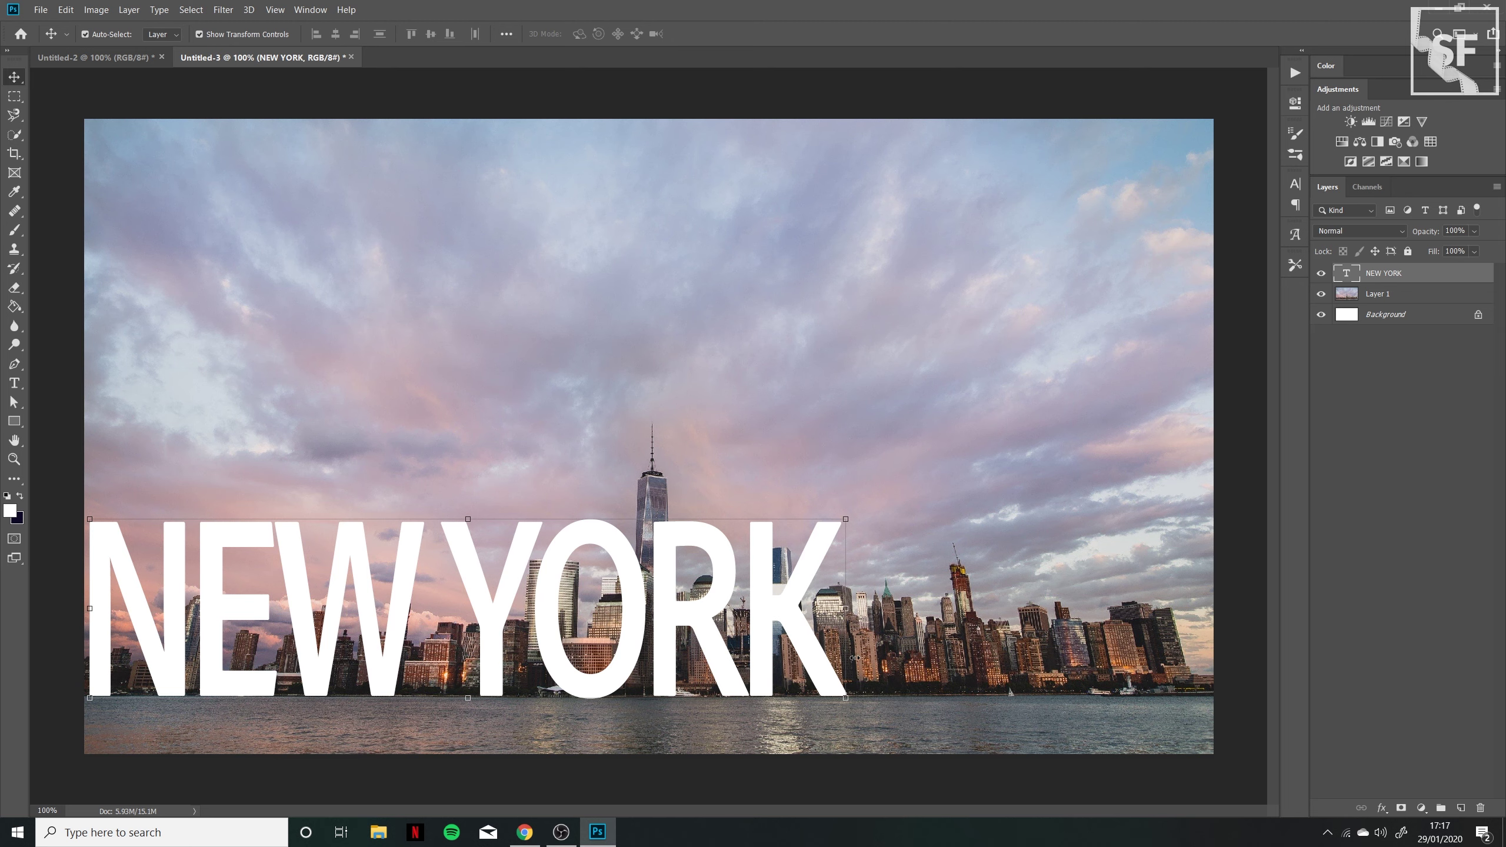
pyautogui.moveTo(846, 539); pyautogui.dragTo(1027, 451)
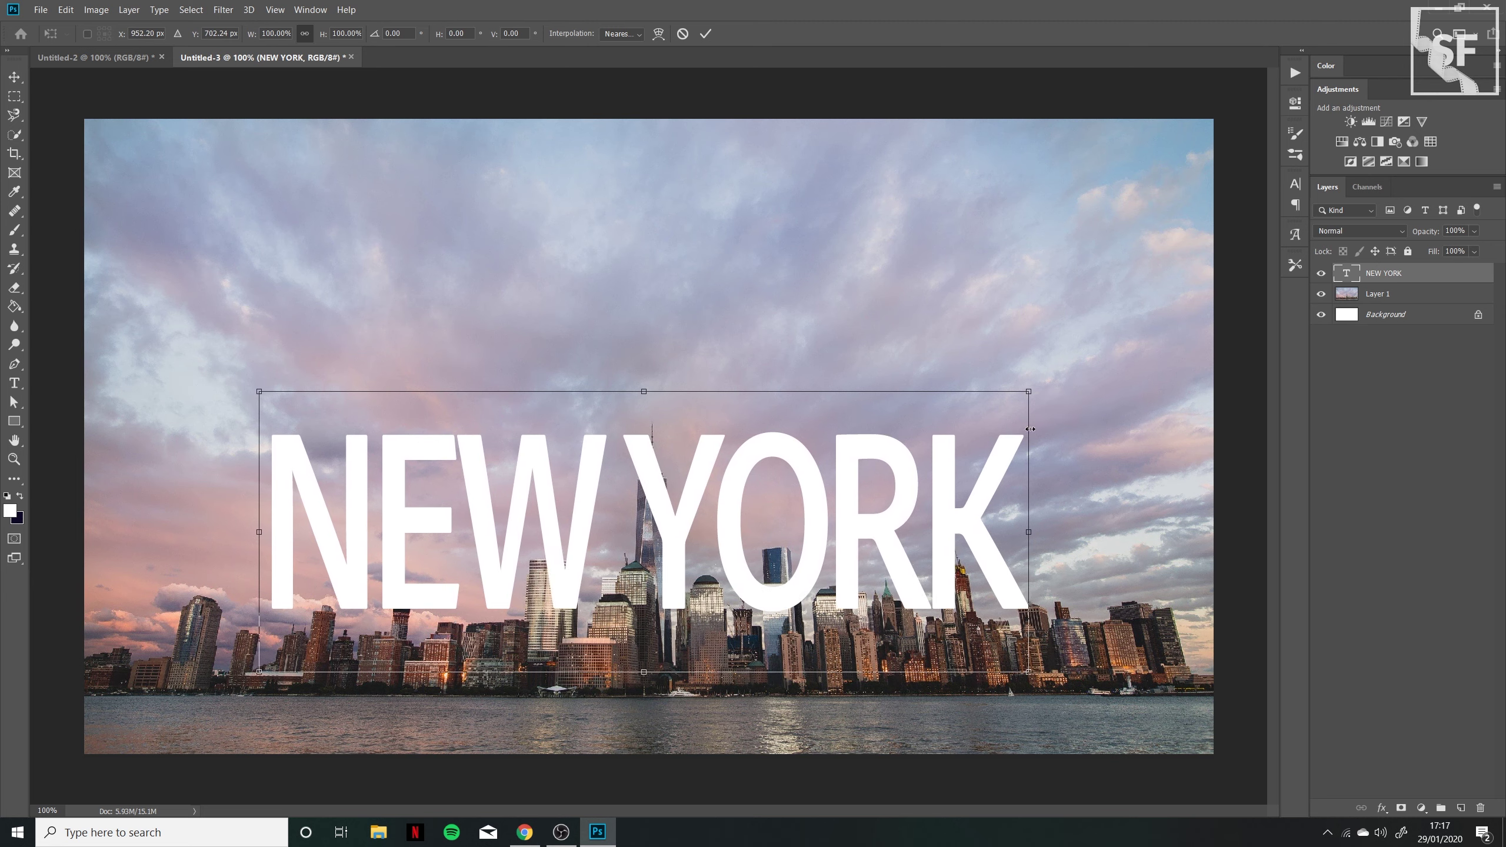
pyautogui.hotkey('ctrl', 'z')
pyautogui.moveTo(854, 477); pyautogui.dragTo(1232, 386)
pyautogui.moveTo(79, 344); pyautogui.dragTo(71, 326)
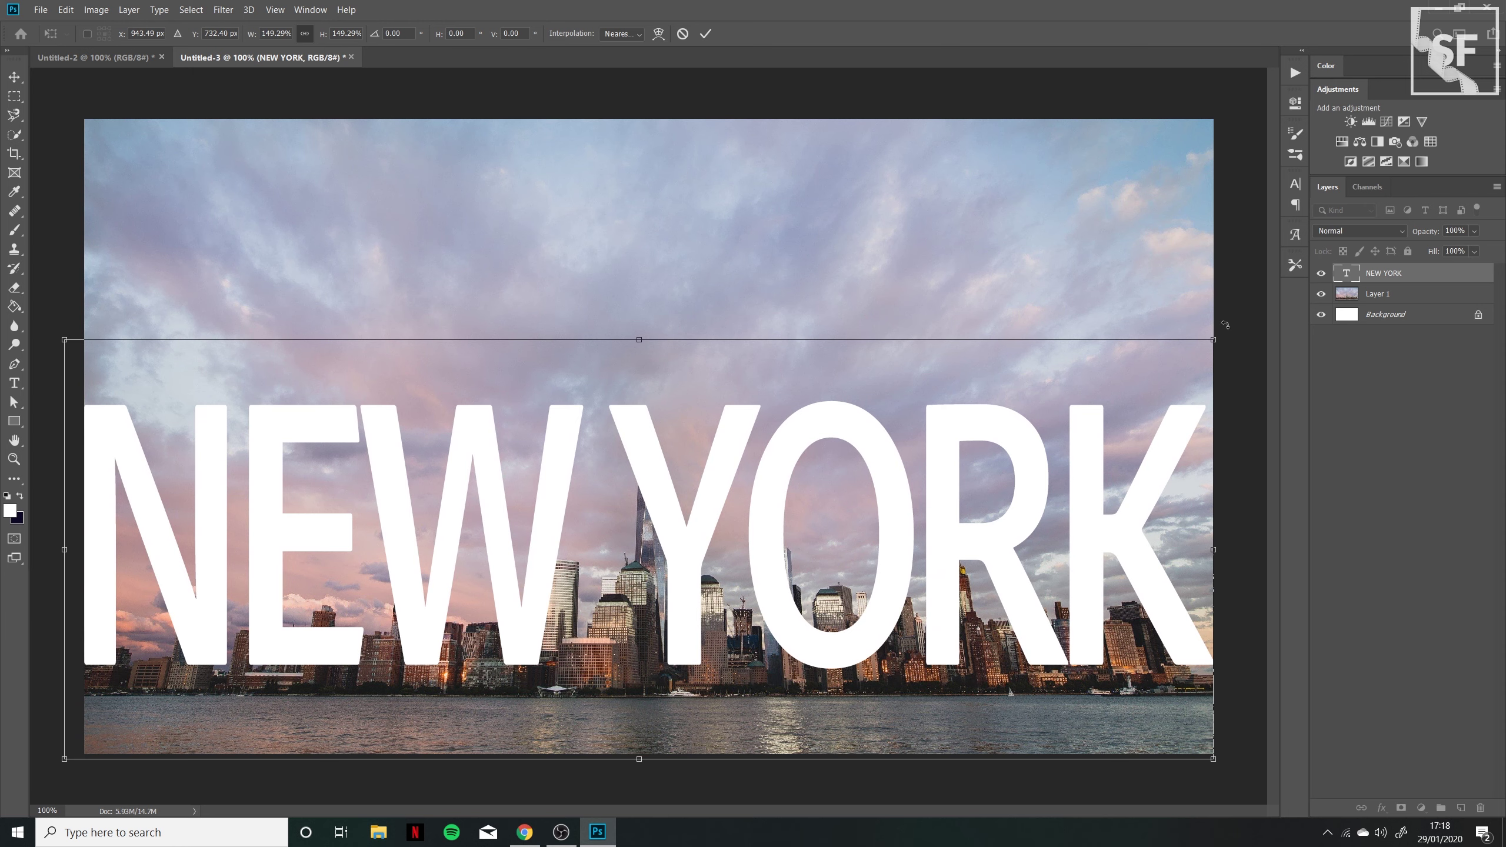
pyautogui.moveTo(1214, 340); pyautogui.dragTo(1223, 335)
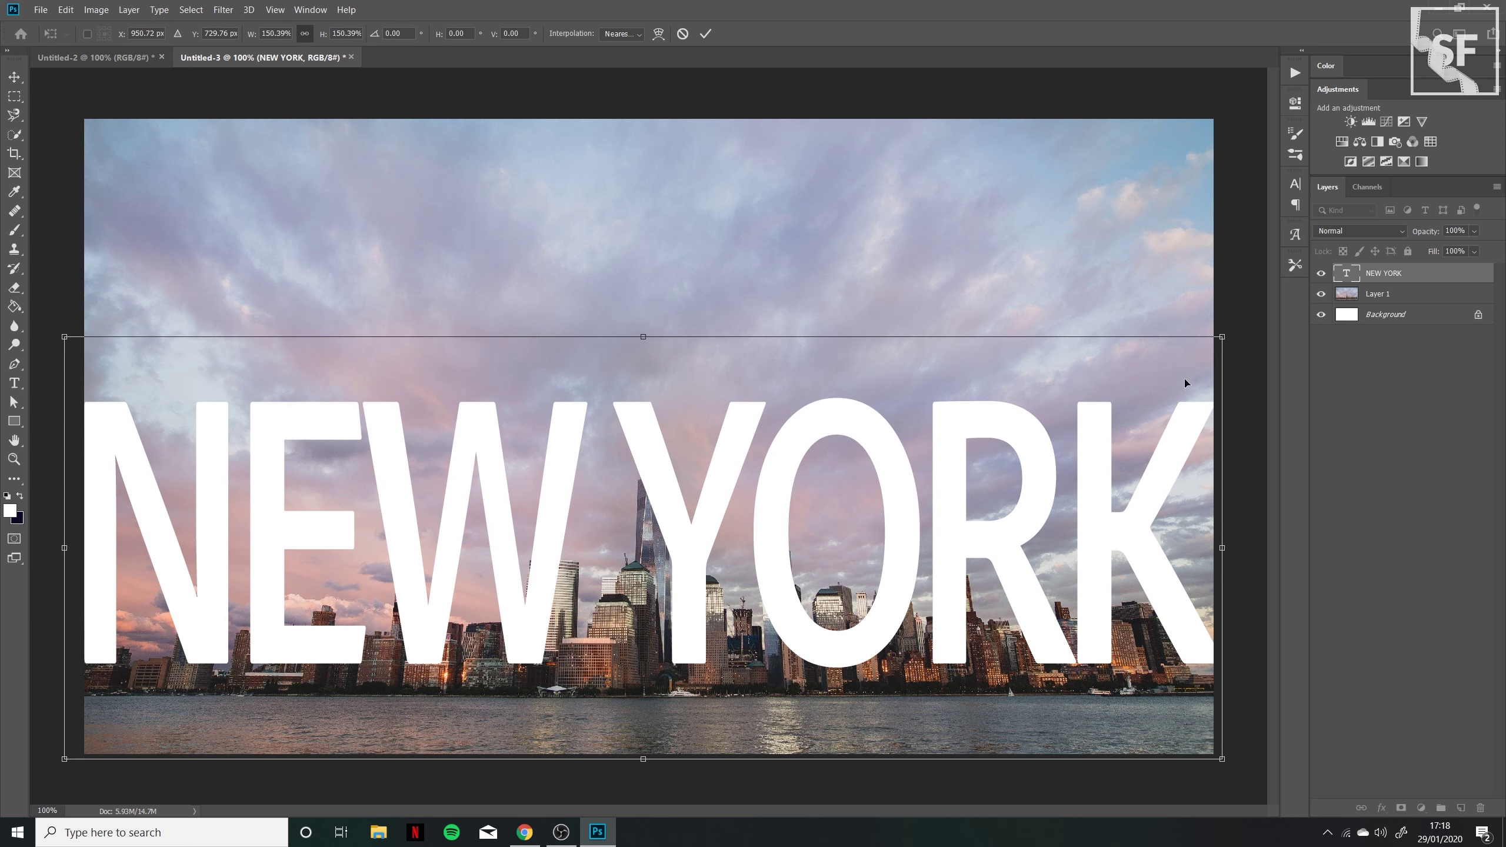
# Nudge the enlarged NEW YORK text down until its base rests on the waterline, and apply the transform.
pyautogui.press('Down')
pyautogui.press('Down')
pyautogui.press('Down')
pyautogui.press('Down')
pyautogui.press('Down')
pyautogui.press('Down')
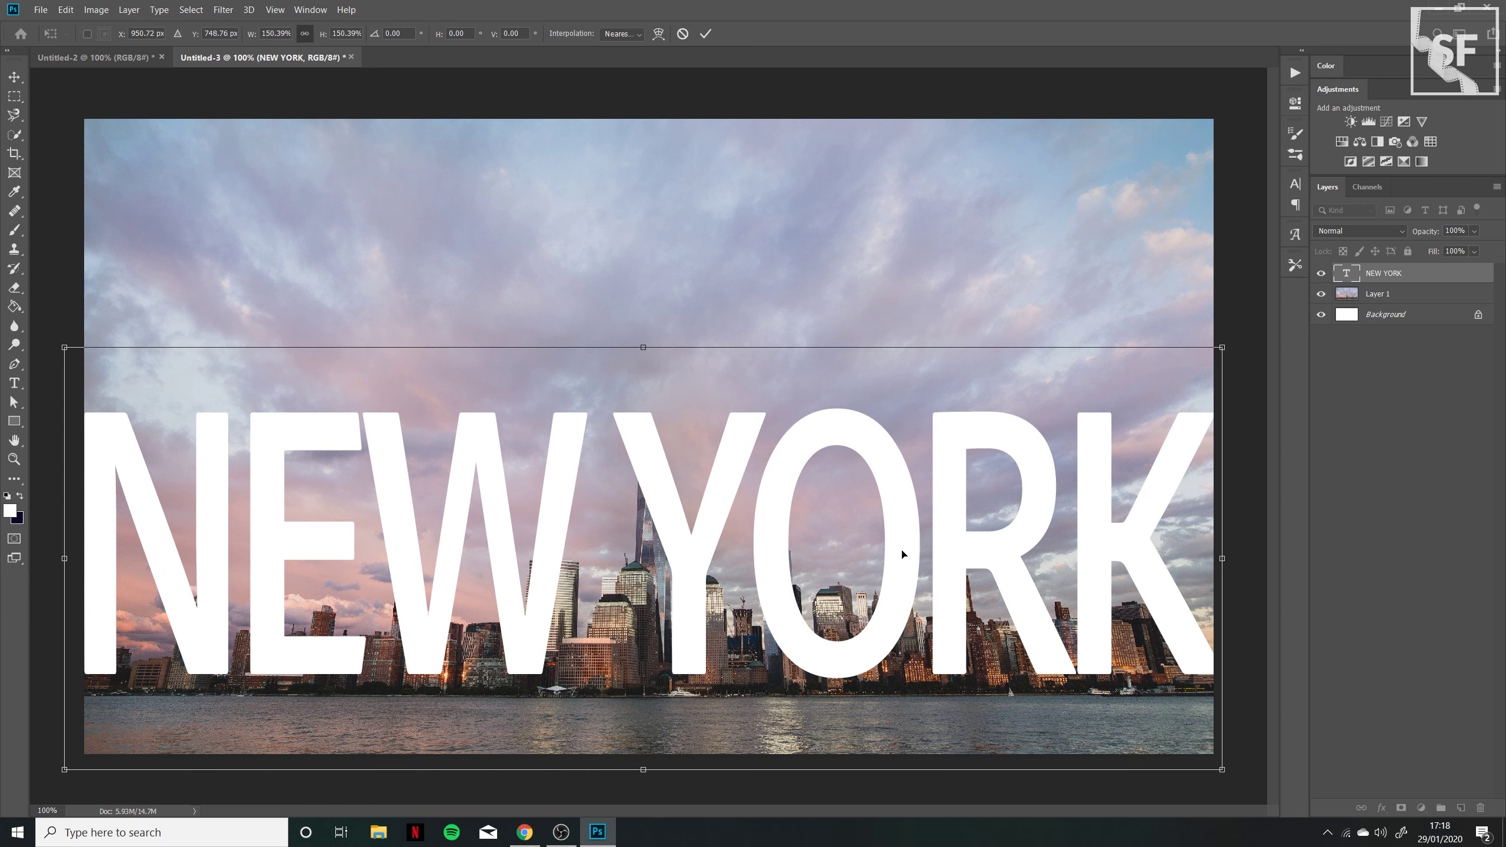
pyautogui.press('Down')
pyautogui.press('Down')
pyautogui.press('Down')
pyautogui.press('Down')
pyautogui.press('Down')
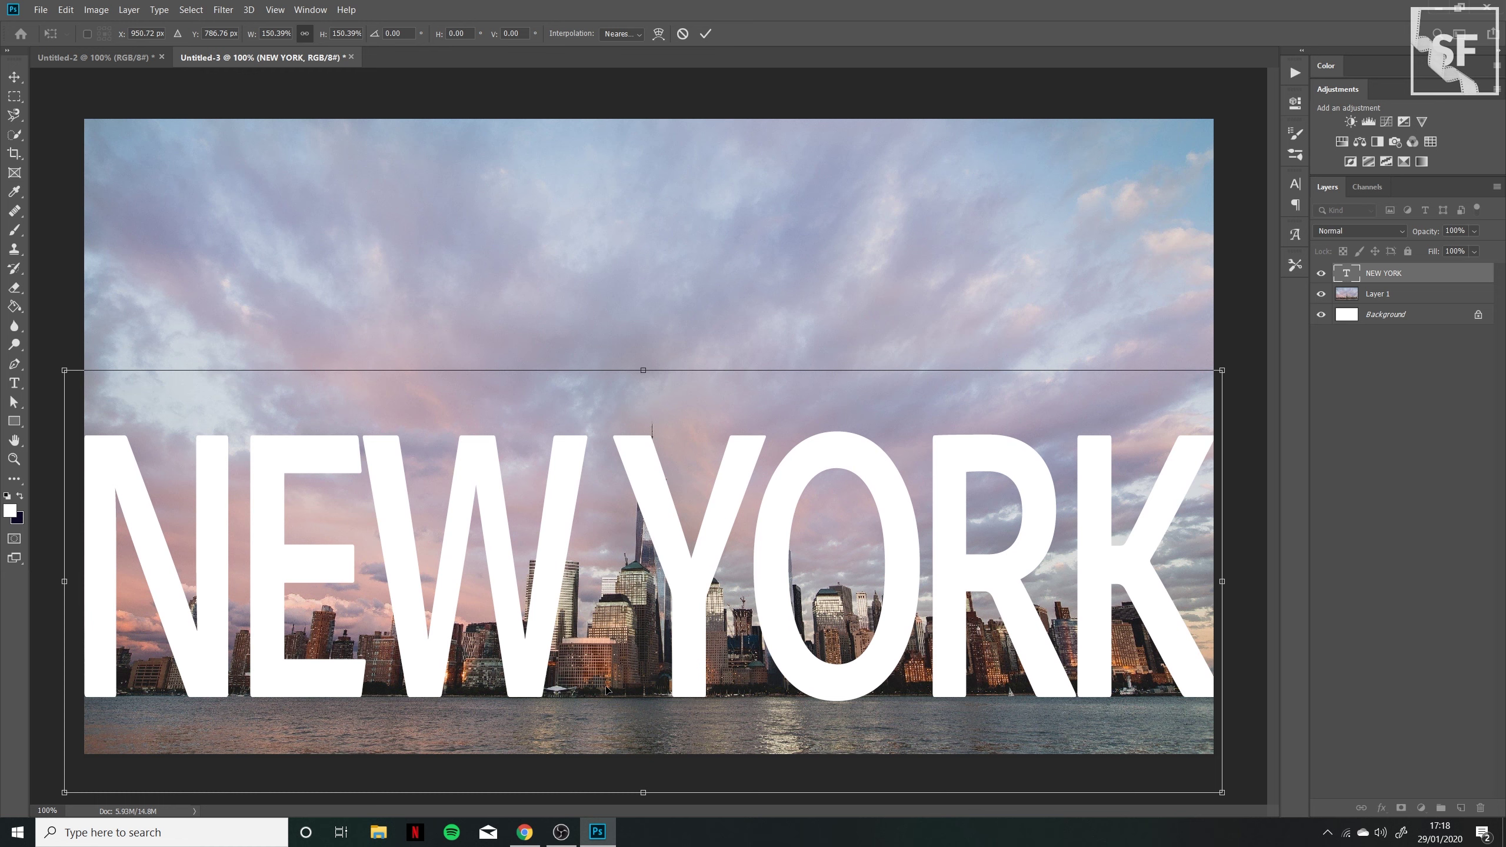
pyautogui.press('Return')
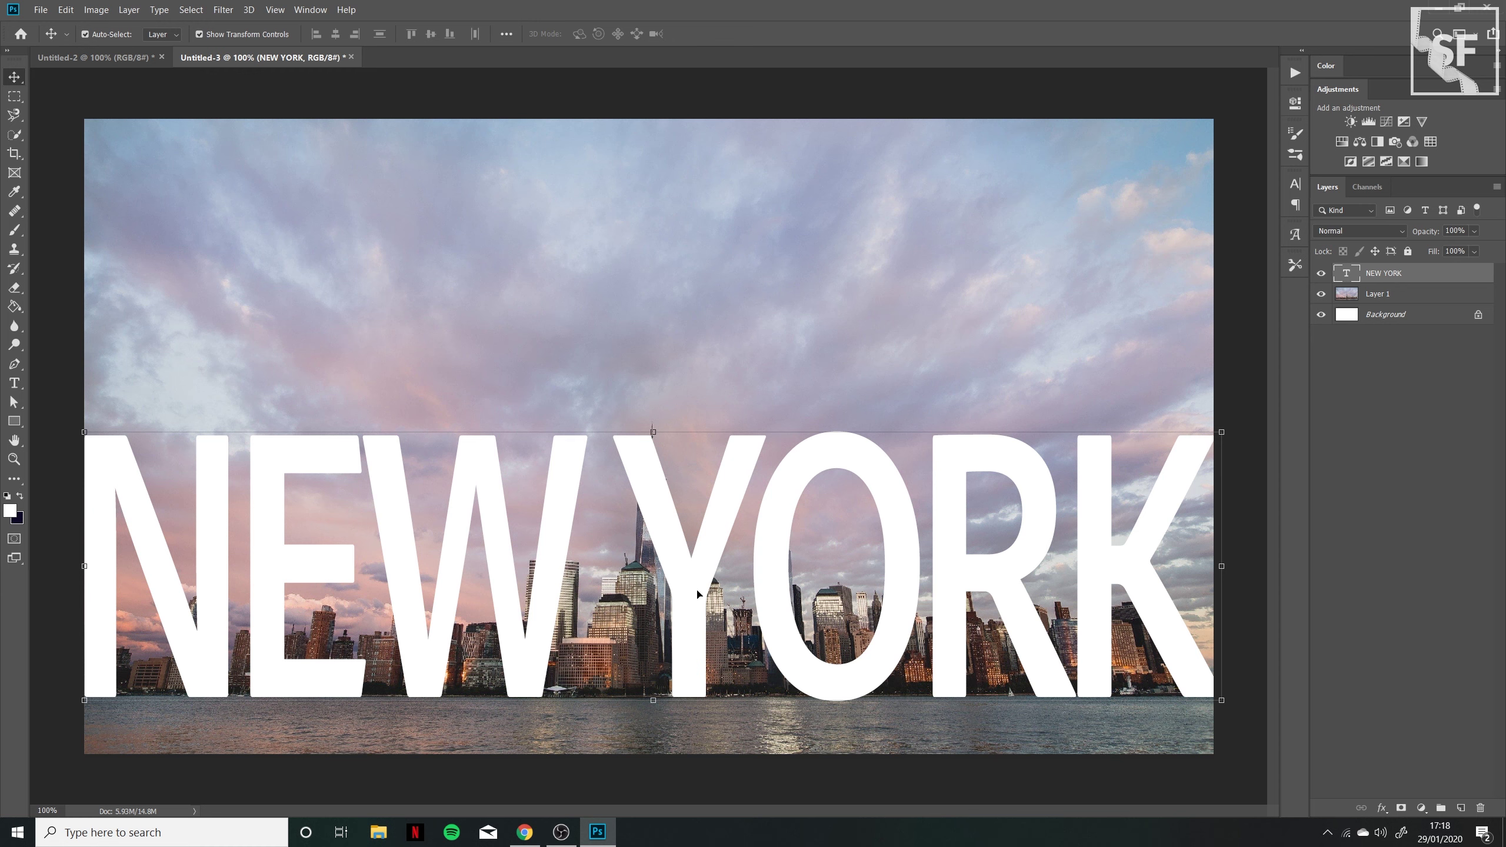
pyautogui.click(511, 296)
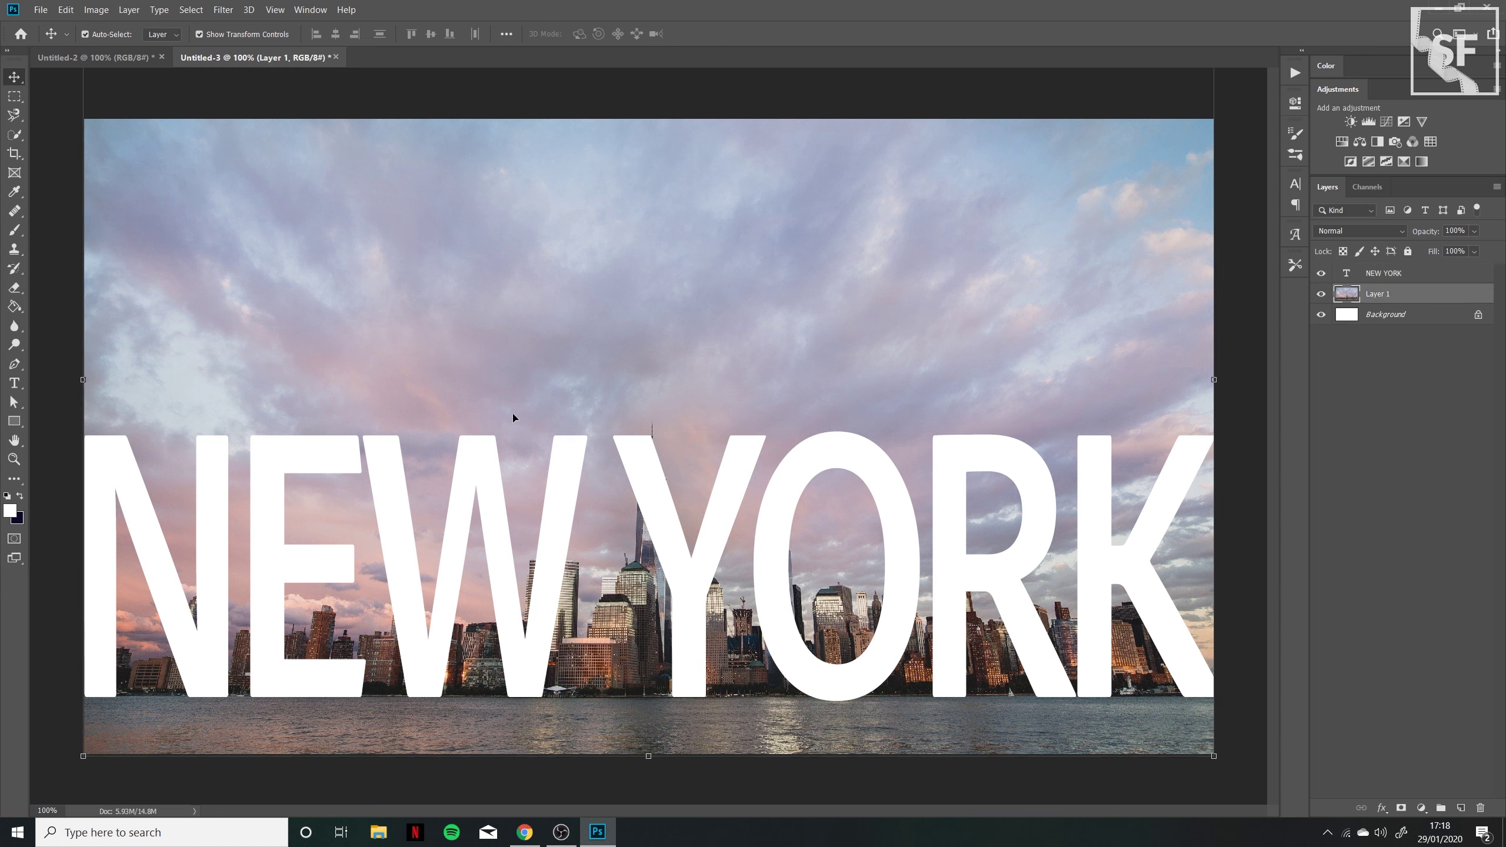
pyautogui.click(476, 466)
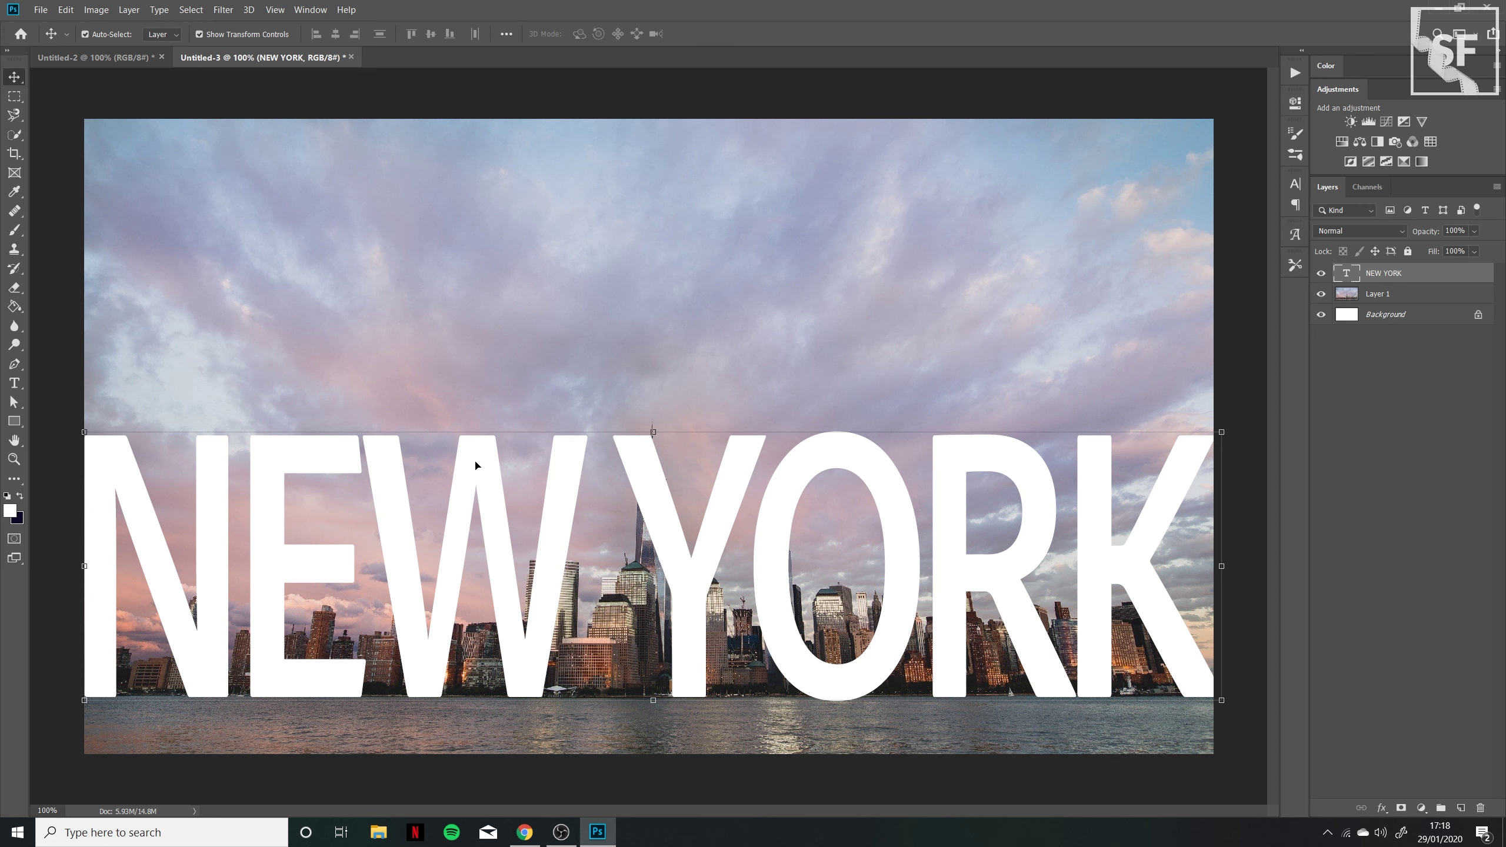
pyautogui.click(514, 349)
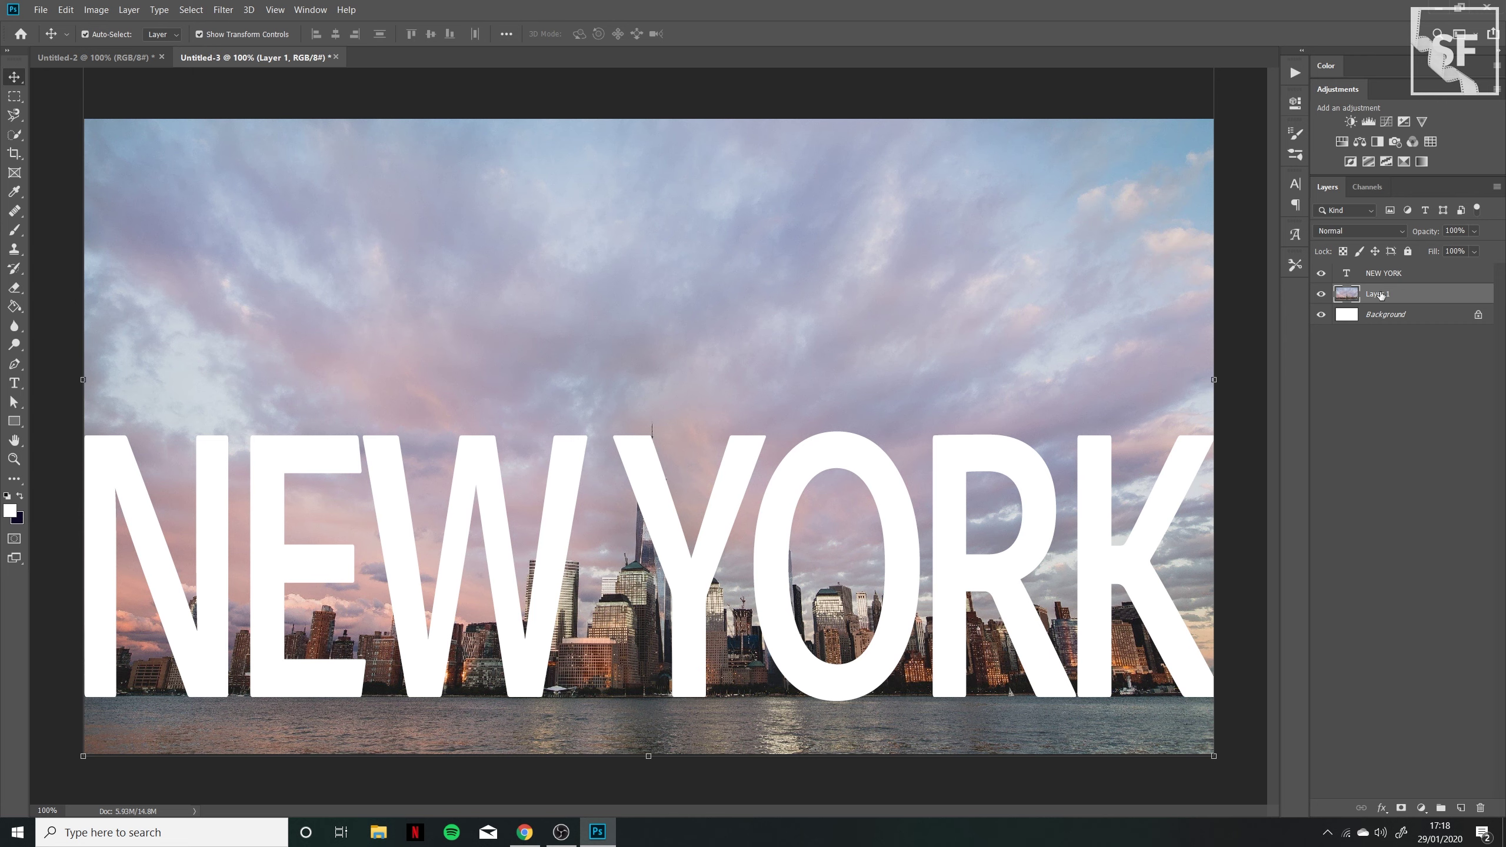
# Unlock the white Background layer and delete it.
pyautogui.click(1415, 321)
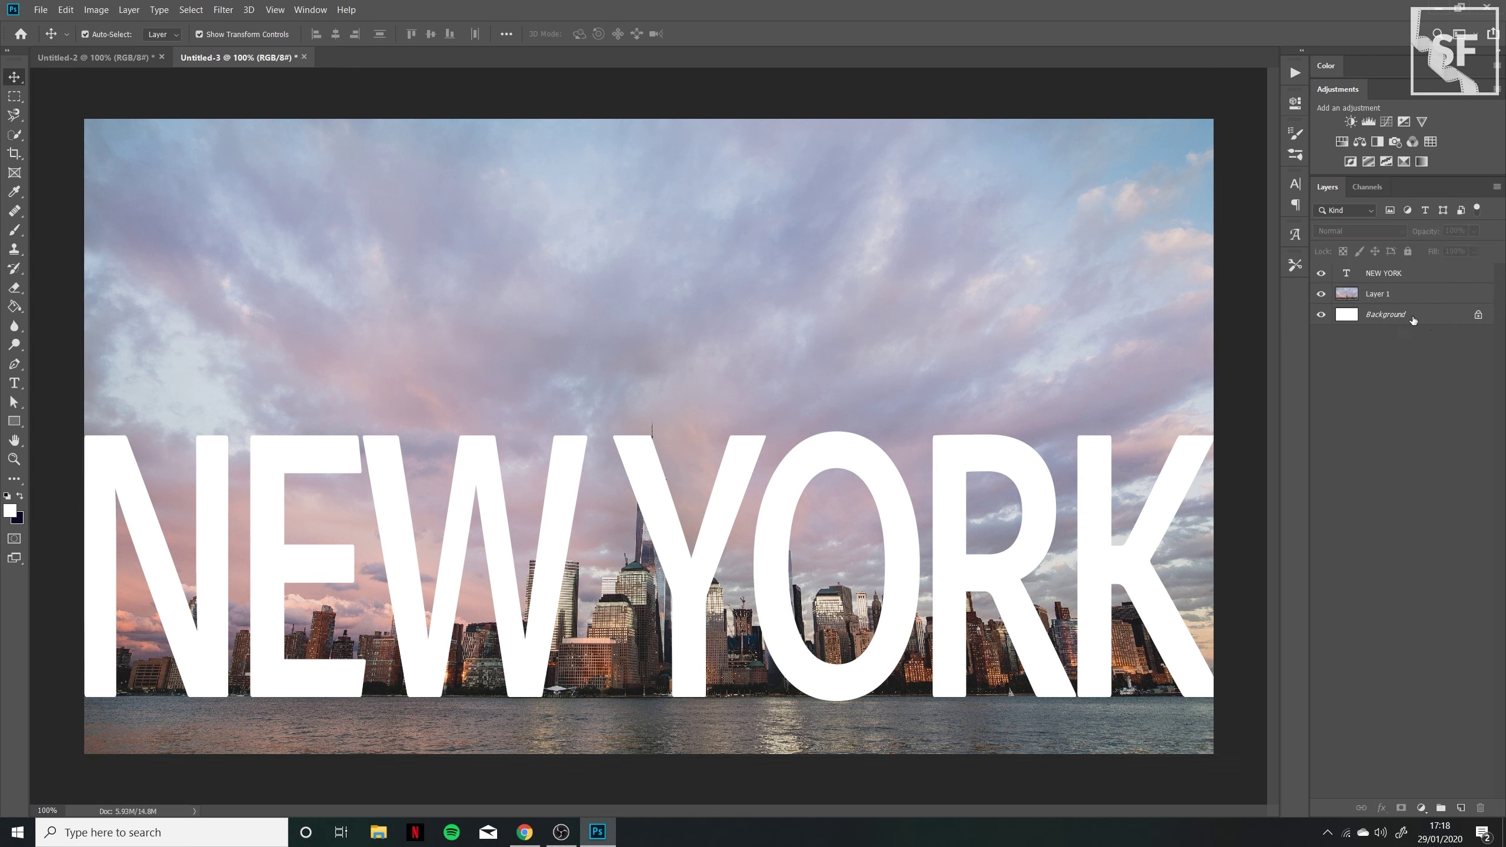
pyautogui.click(1479, 315)
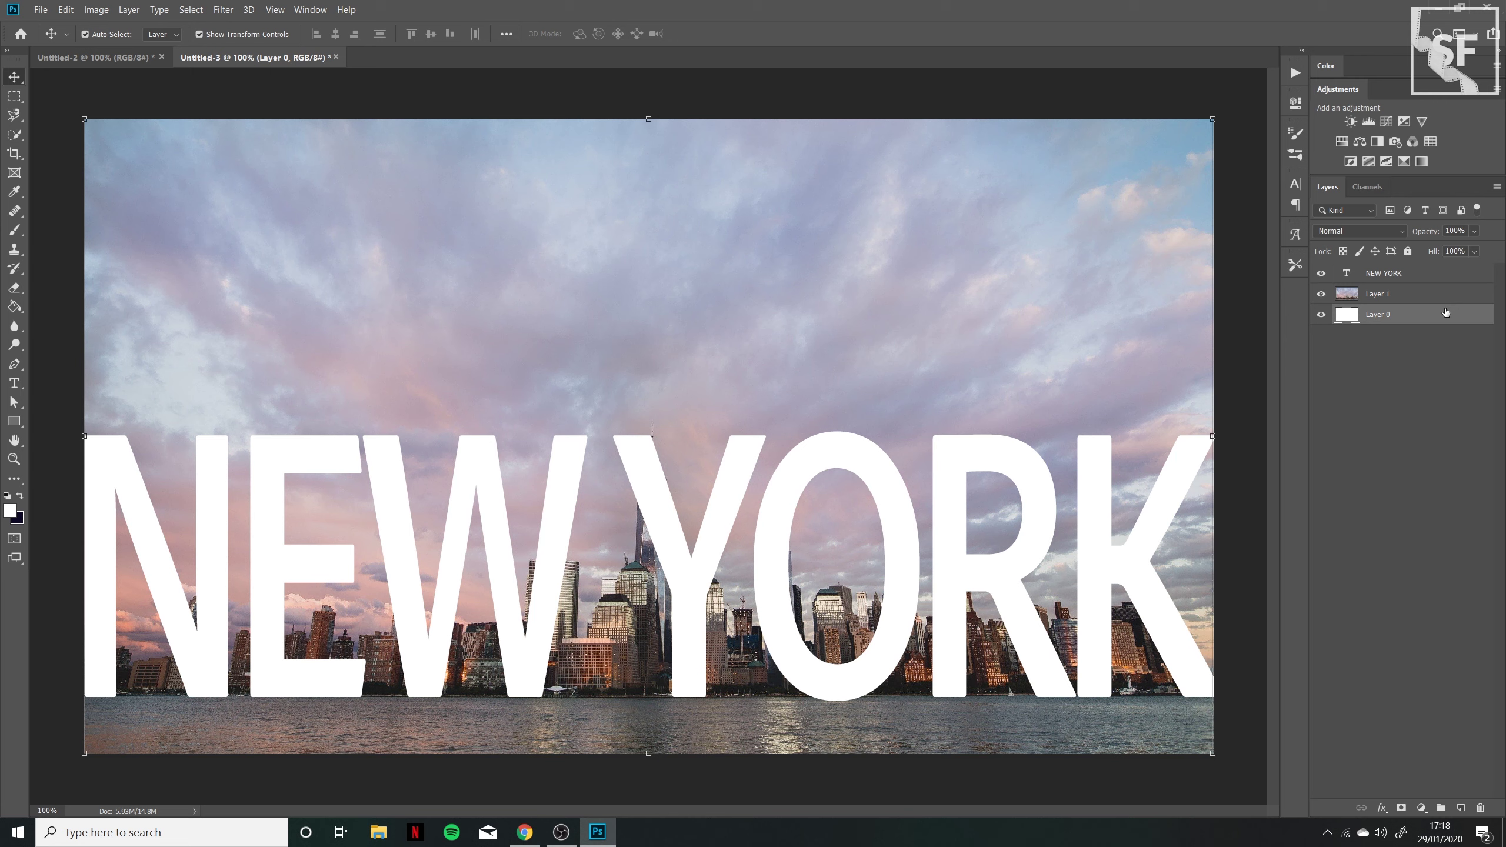
pyautogui.press('Delete')
# Rename the skyline layer as BG and select it together with the NEW YORK text layer.
pyautogui.doubleClick(1376, 293)
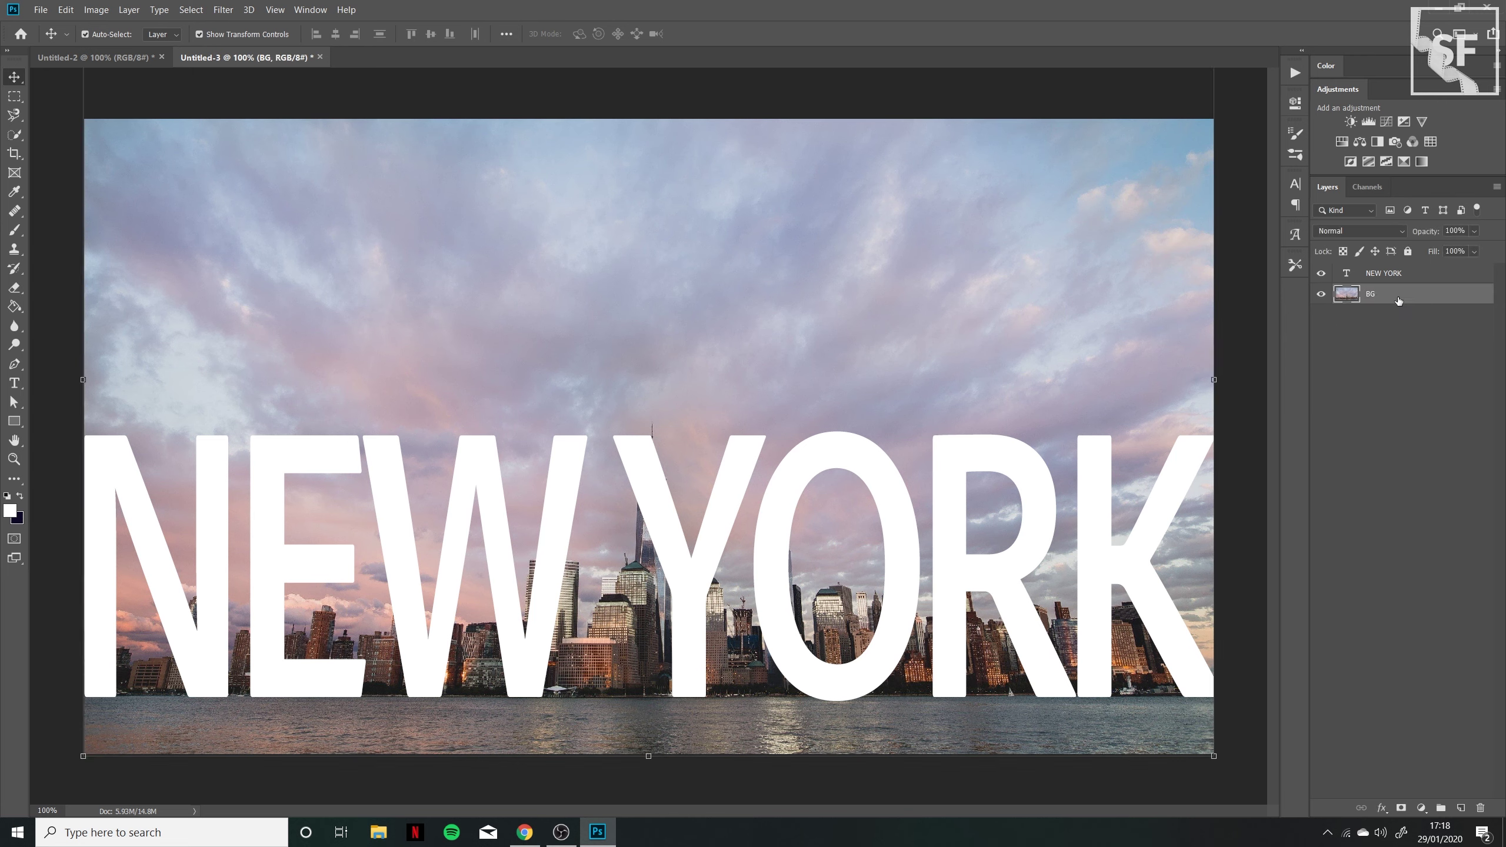
pyautogui.doubleClick(1405, 279)
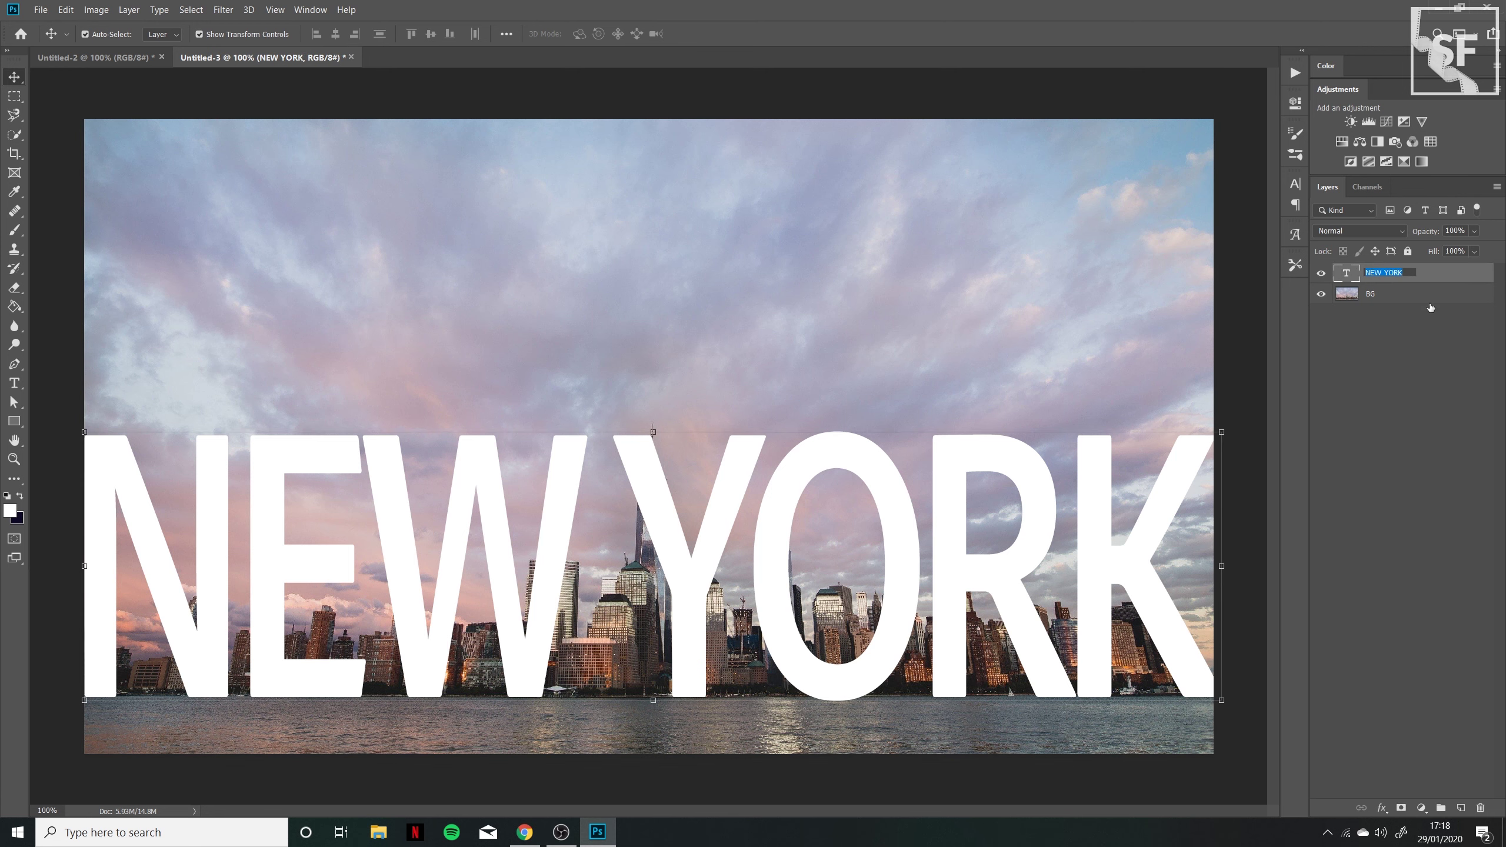
pyautogui.click(1427, 294)
pyautogui.keyDown('shift'); pyautogui.click(1428, 279); pyautogui.keyUp('shift')
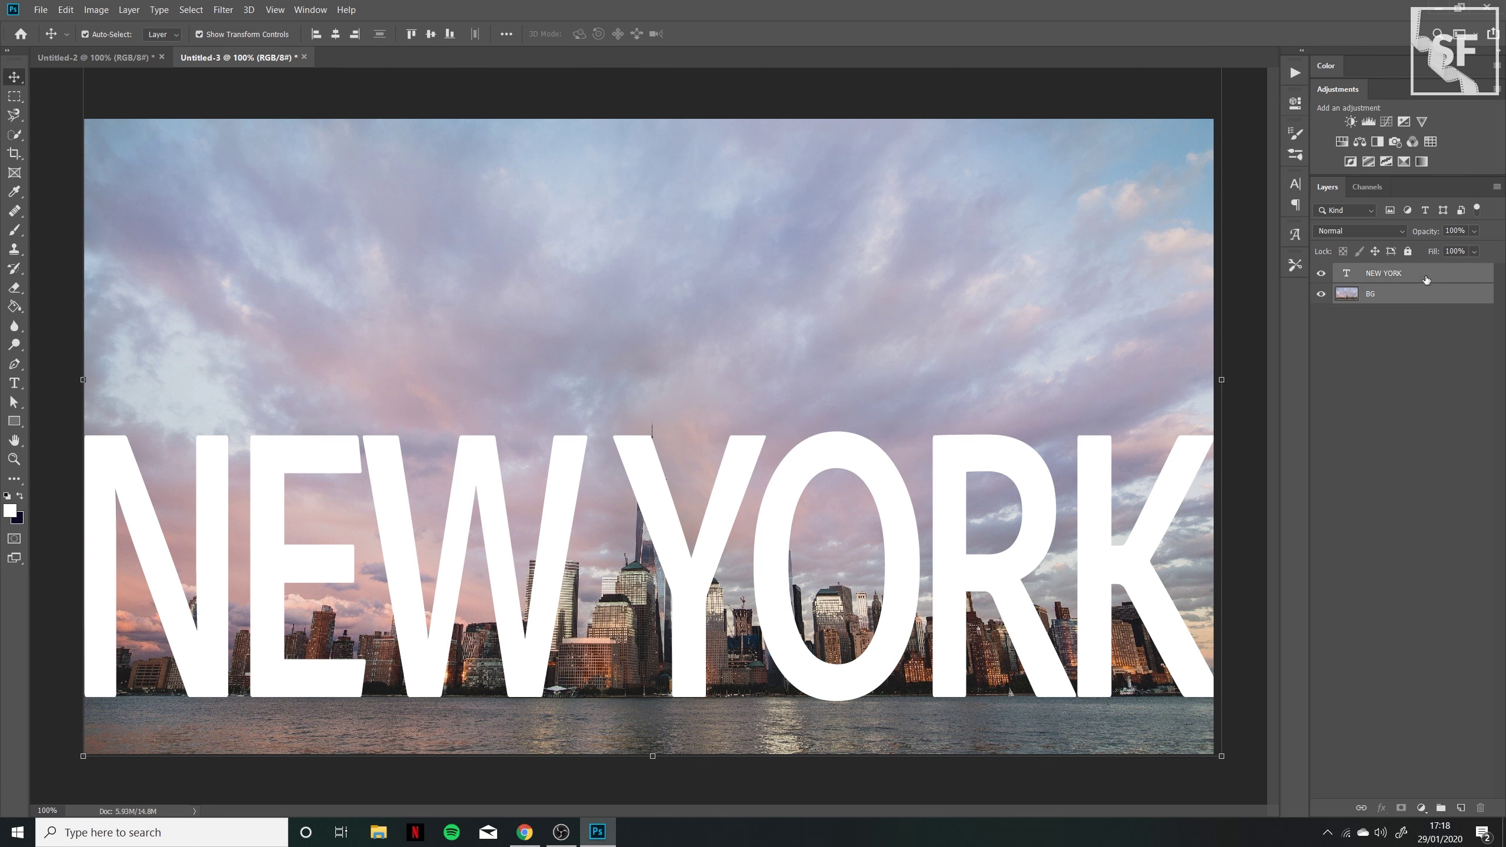
# Duplicate the NEW YORK and BG layers, and move both copies beneath the originals.
pyautogui.rightClick(1409, 274)
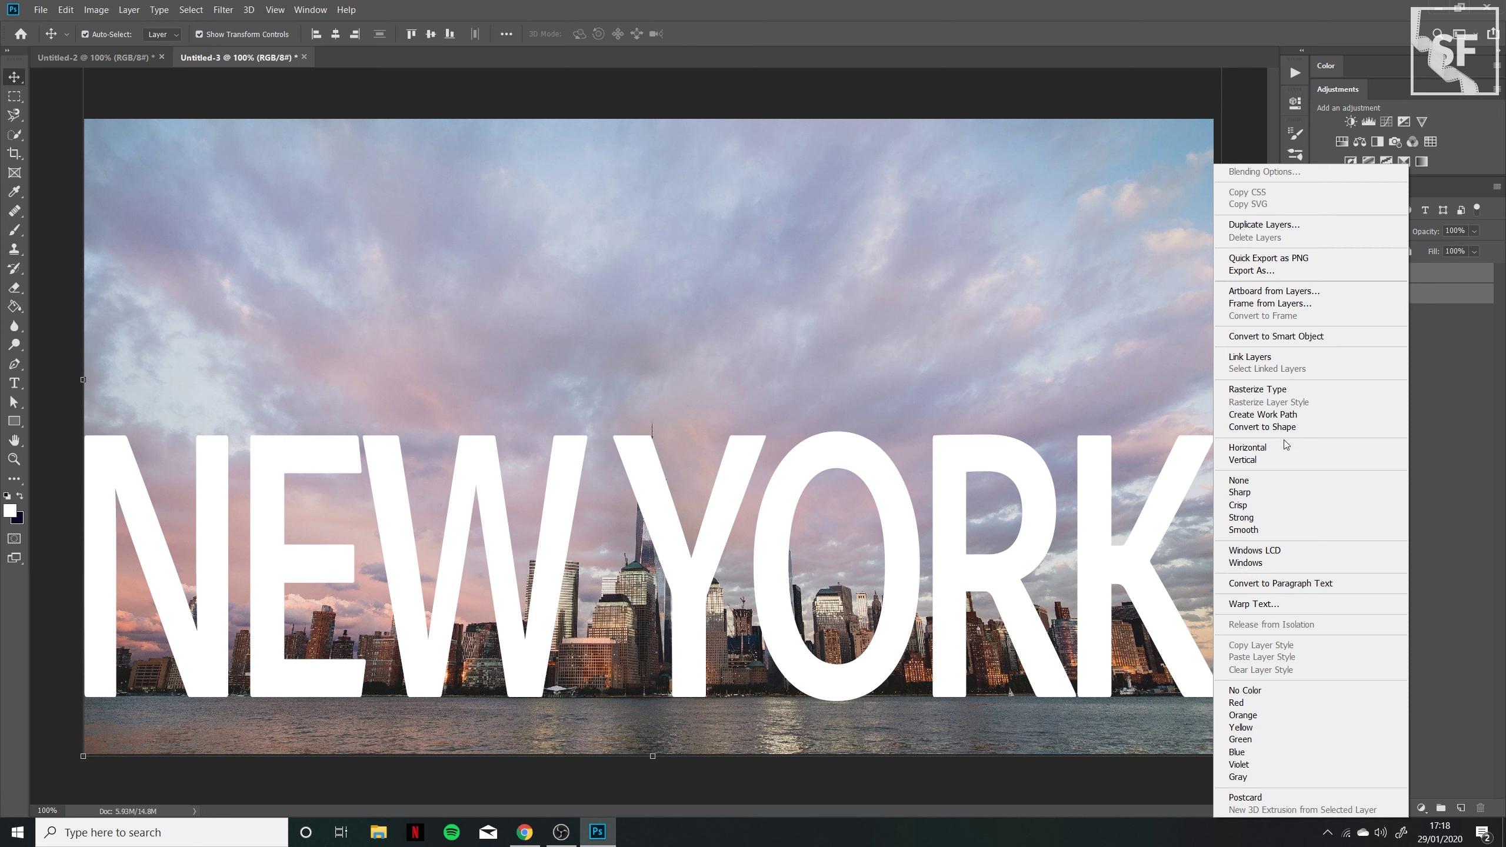
pyautogui.click(1281, 227)
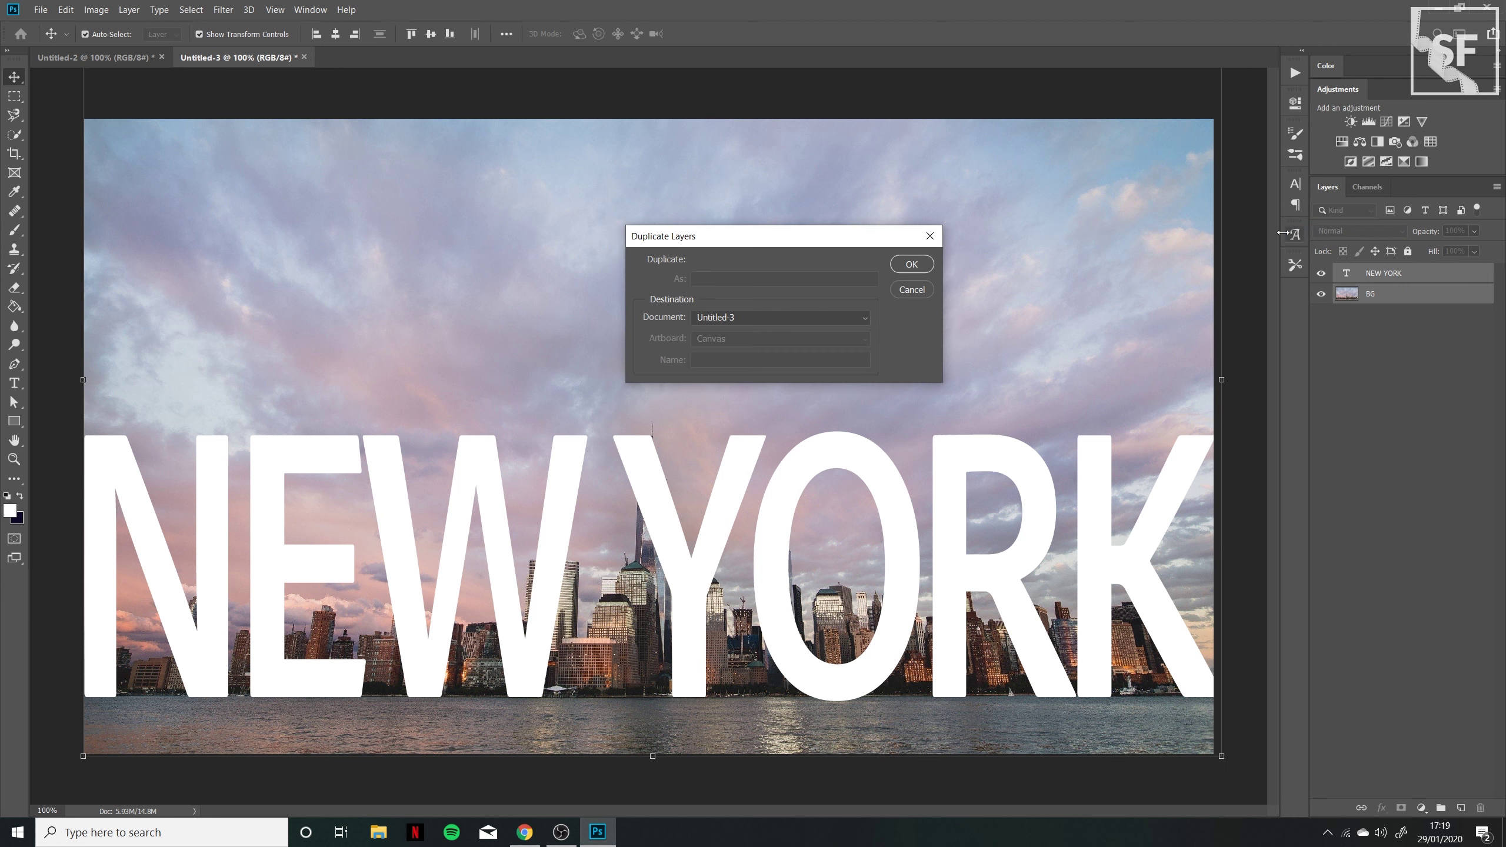
pyautogui.click(913, 265)
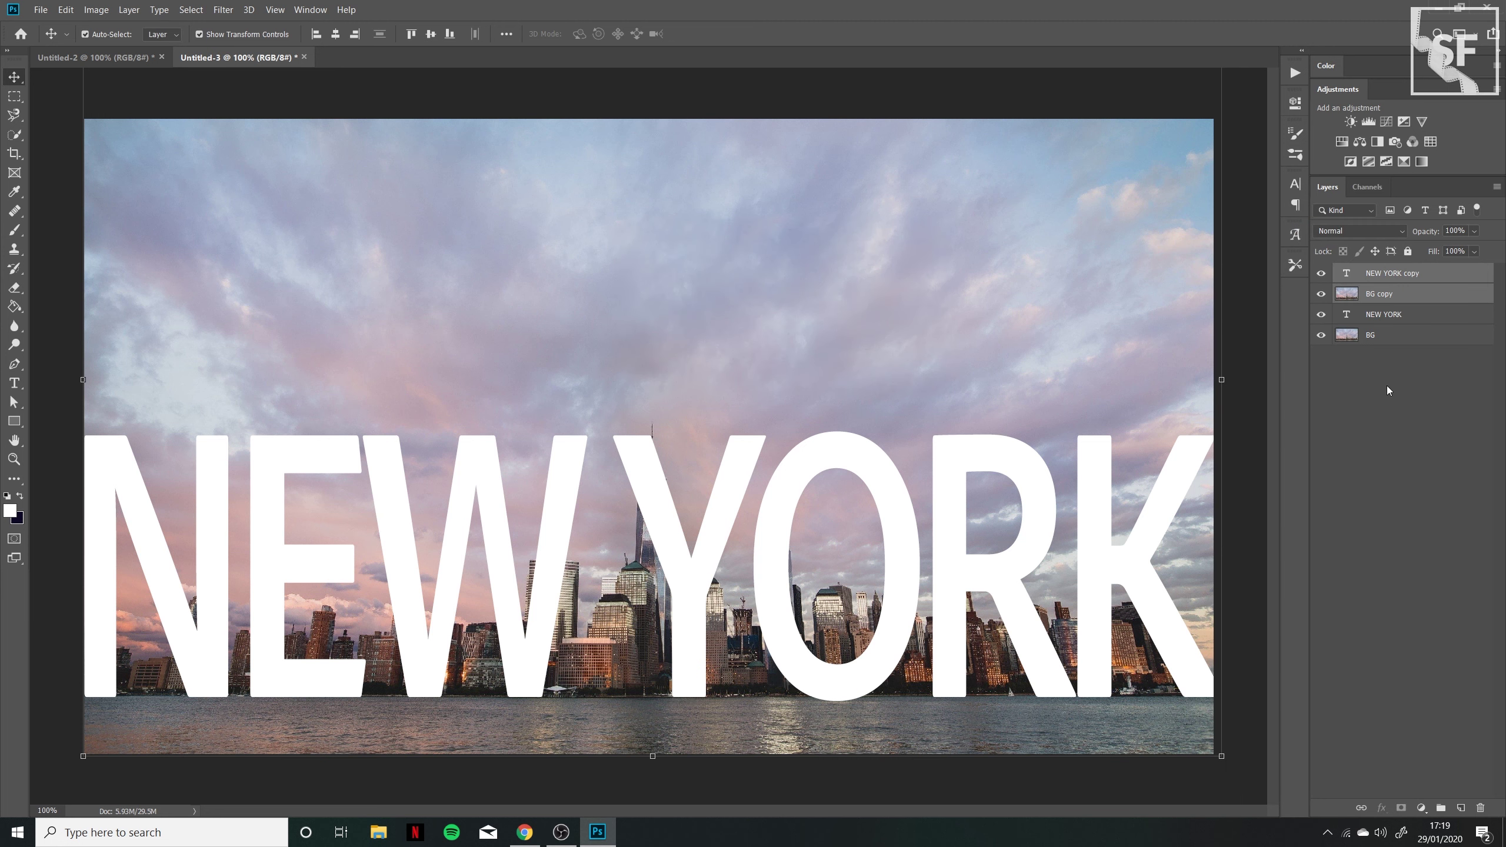
pyautogui.moveTo(1406, 274); pyautogui.dragTo(1416, 371)
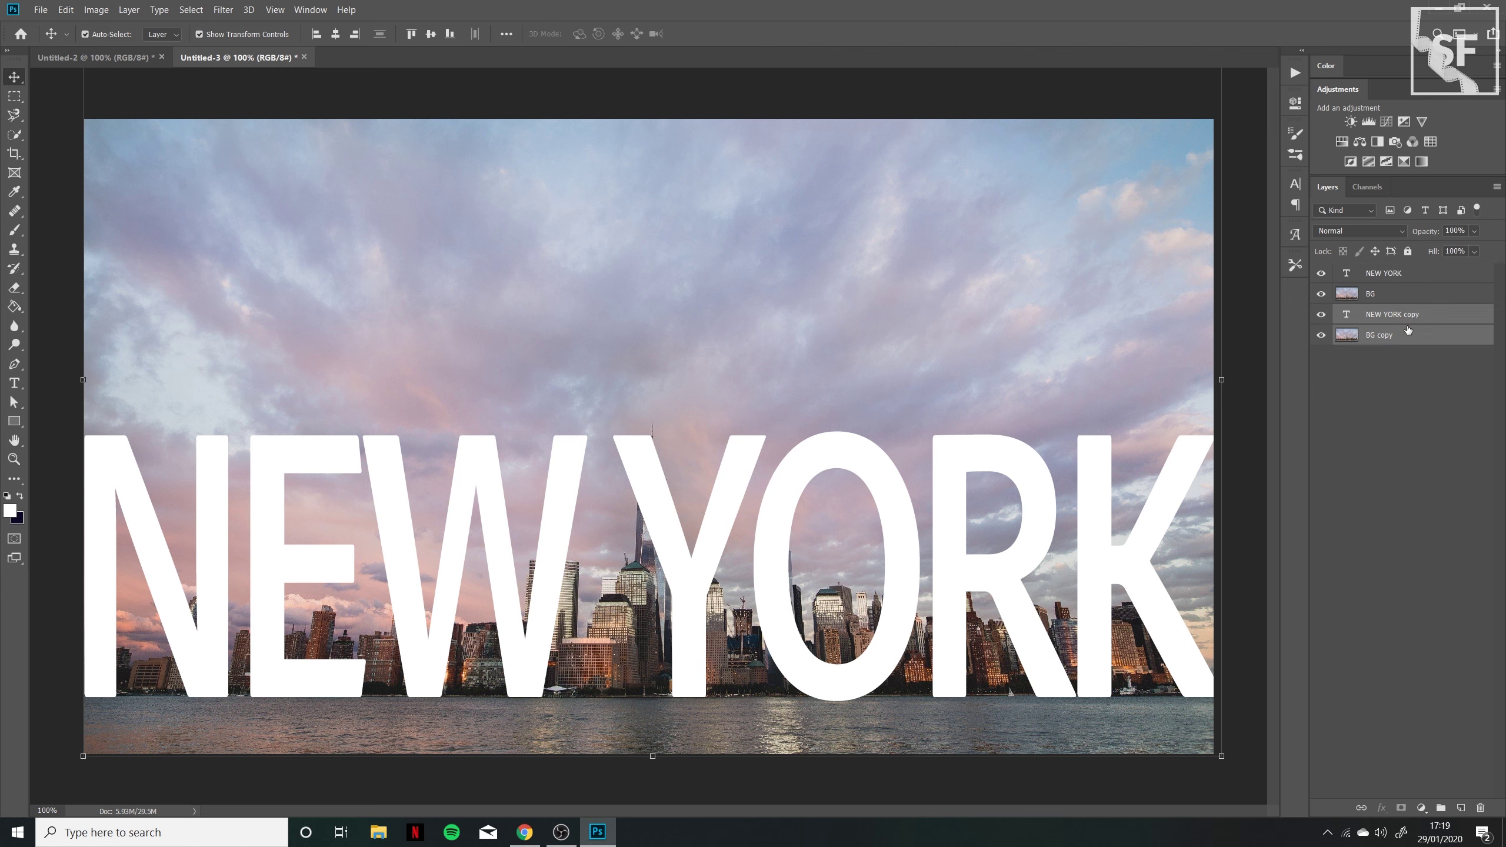
# Hide the original NEW YORK and BG layers, and rasterize the NEW YORK copy text layer.
pyautogui.click(1323, 293)
pyautogui.click(1322, 273)
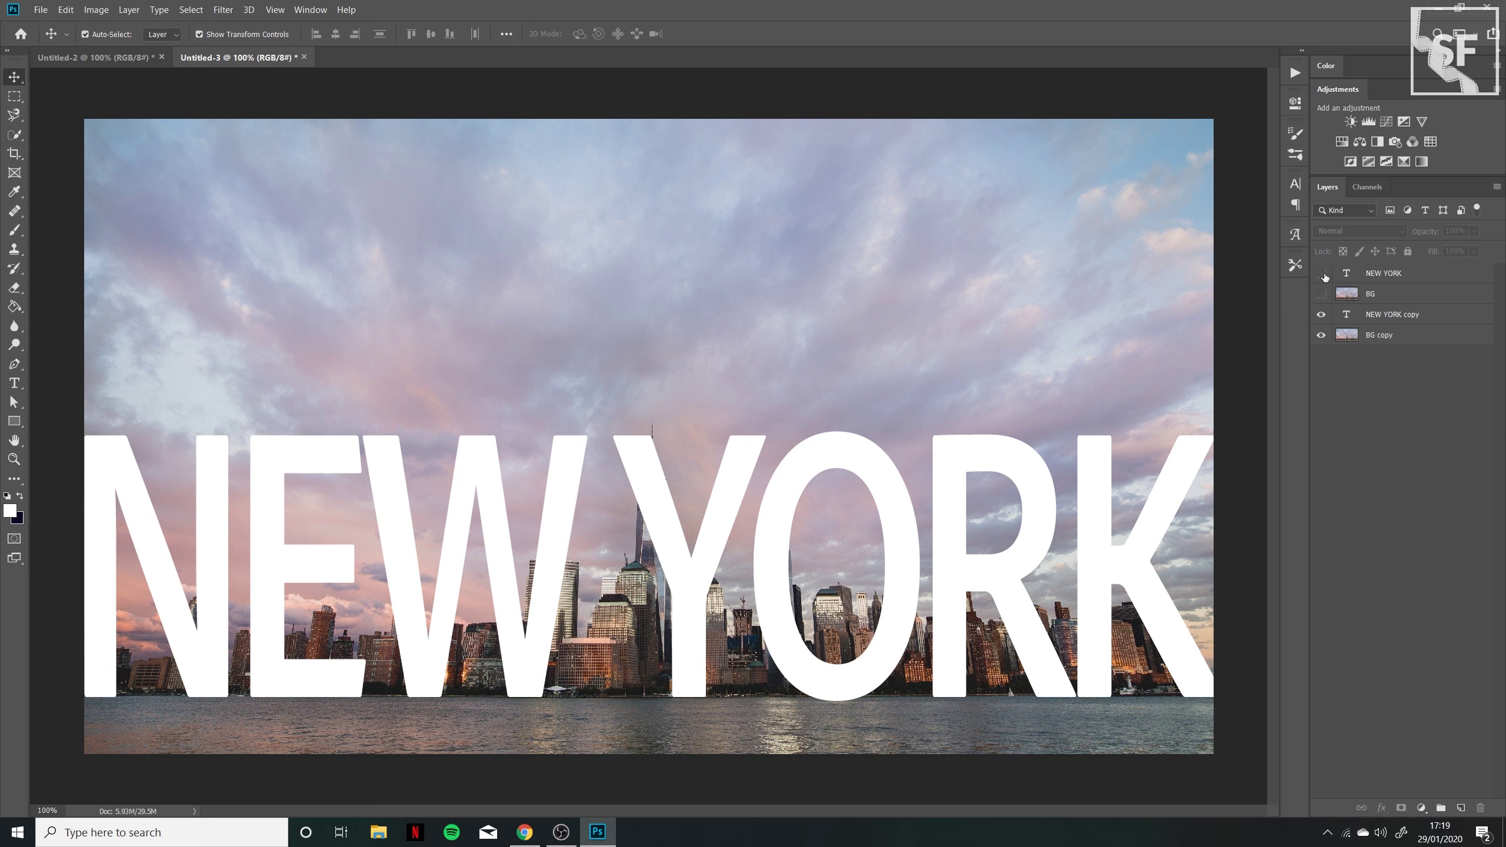
pyautogui.click(1386, 315)
pyautogui.rightClick(1445, 313)
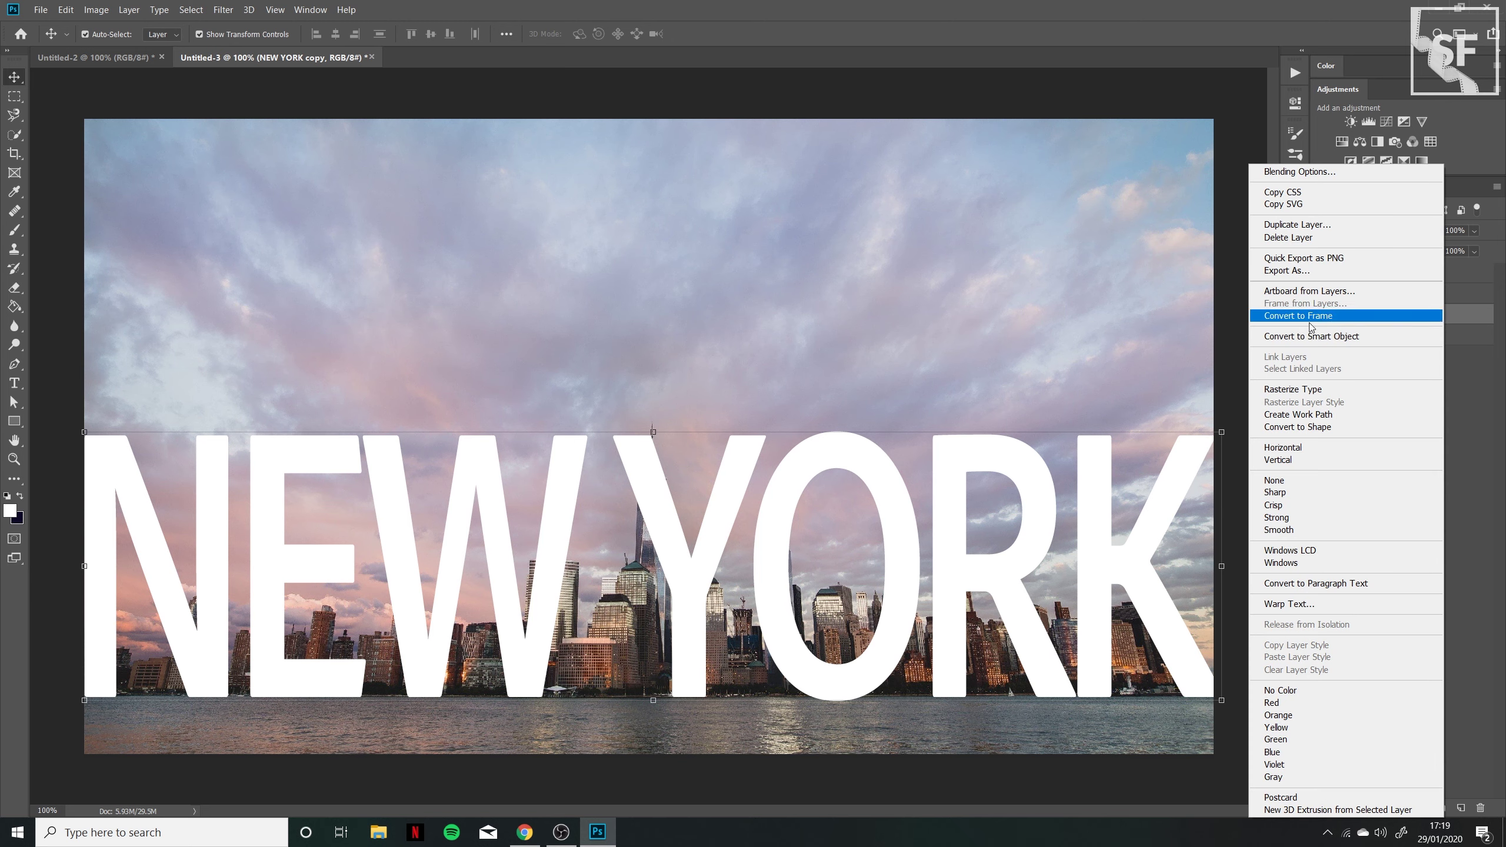
pyautogui.click(1311, 392)
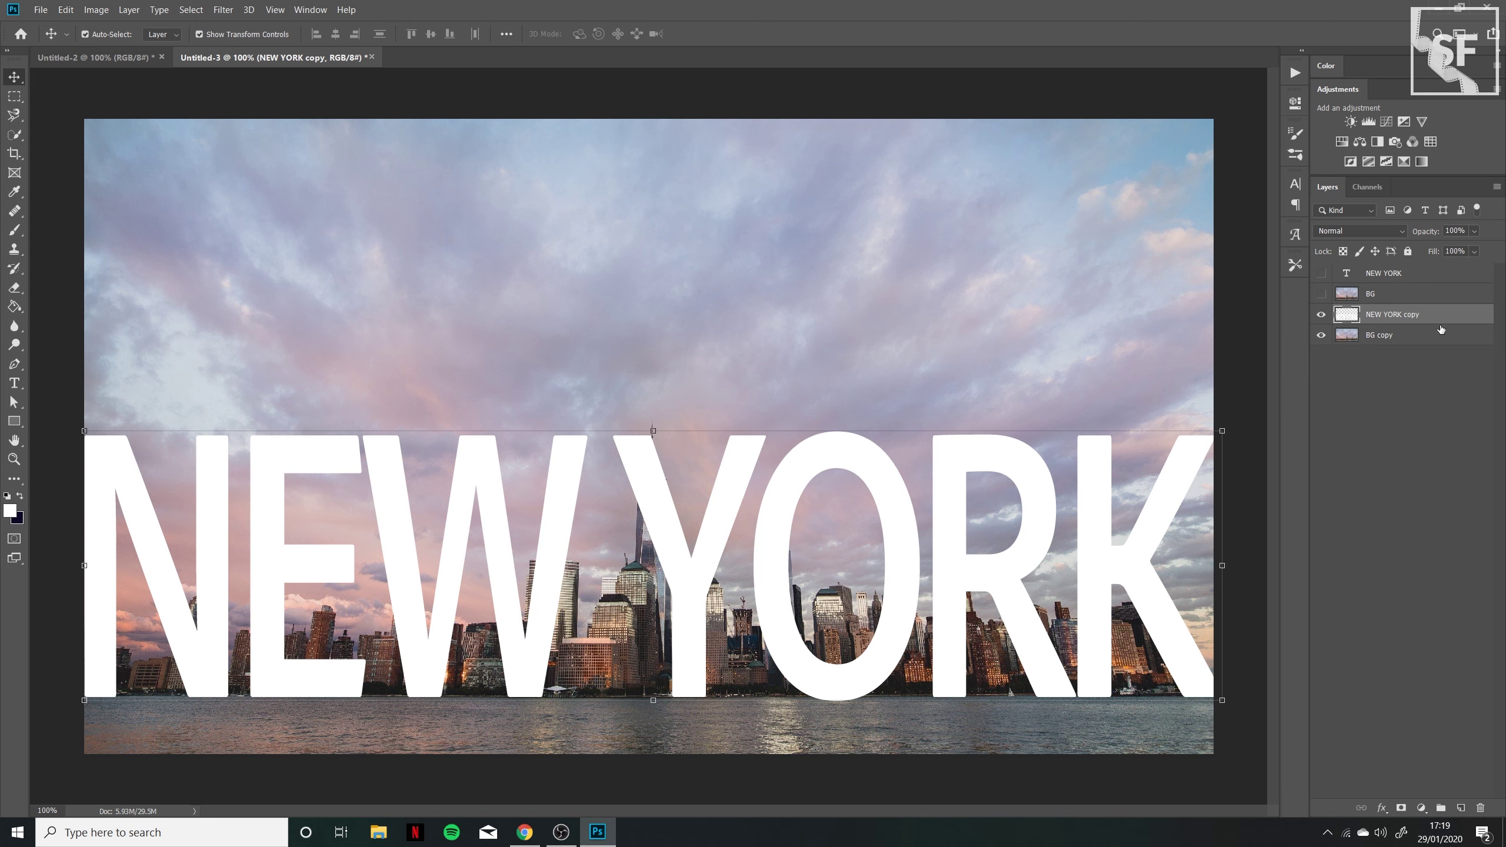
# Move NEW YORK copy beneath BG copy, and make BG copy a clipping mask on it.
pyautogui.moveTo(1444, 315); pyautogui.dragTo(1420, 347)
pyautogui.click(1395, 365)
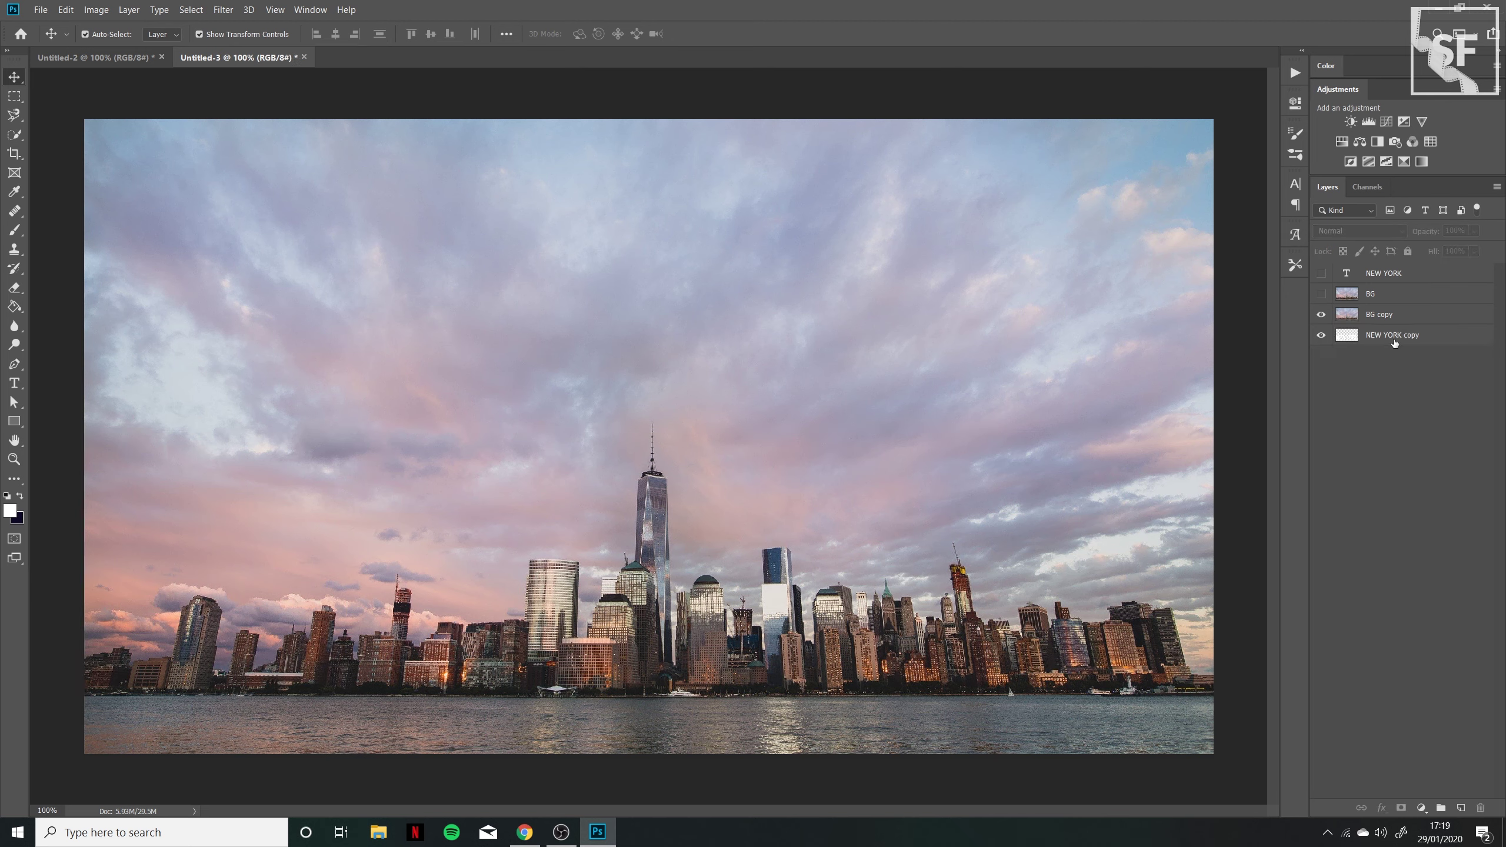
pyautogui.click(1402, 316)
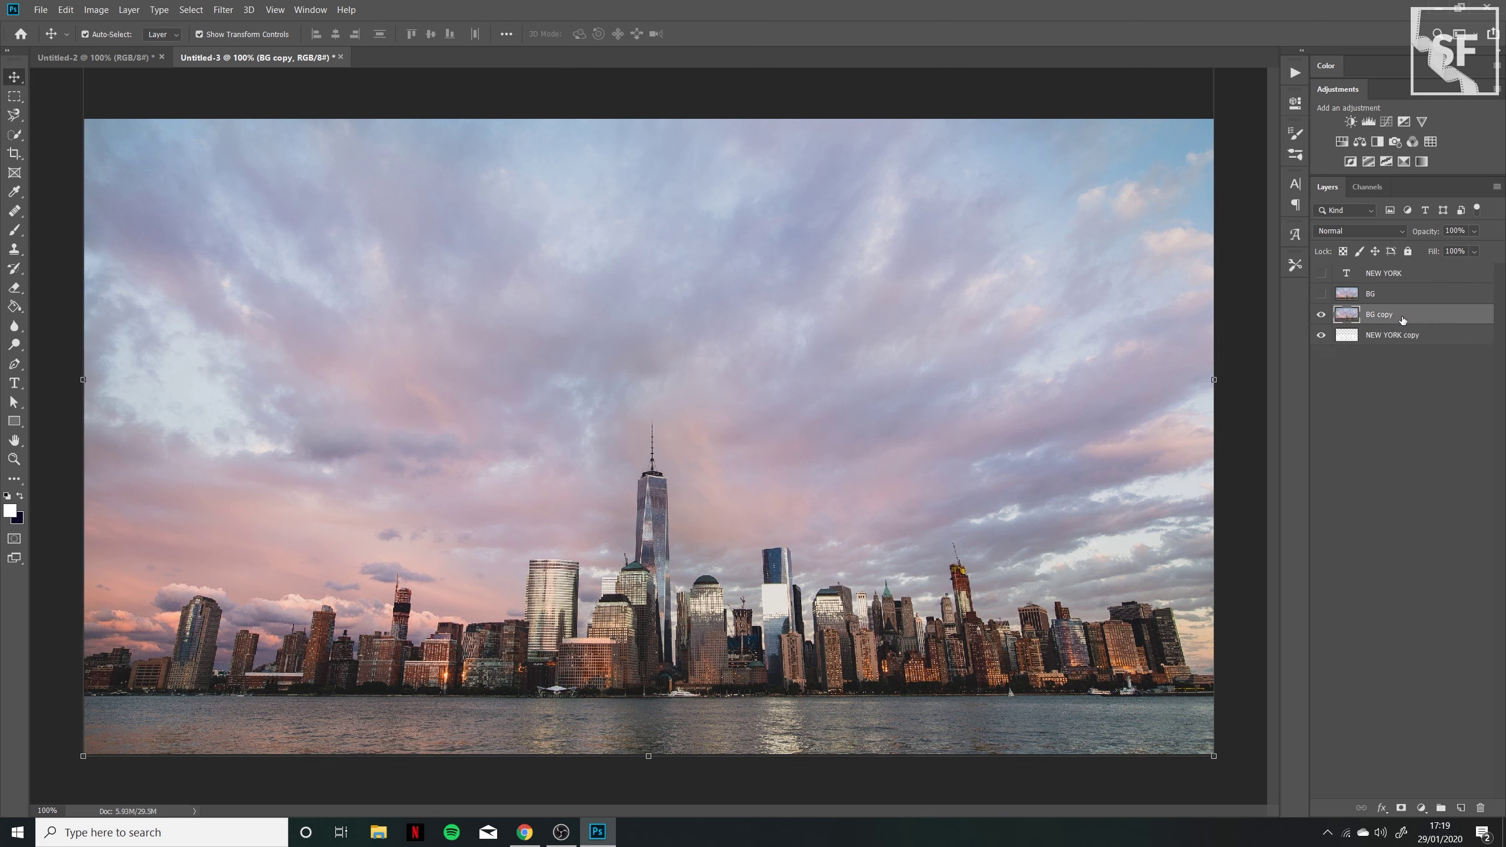
pyautogui.click(130, 11)
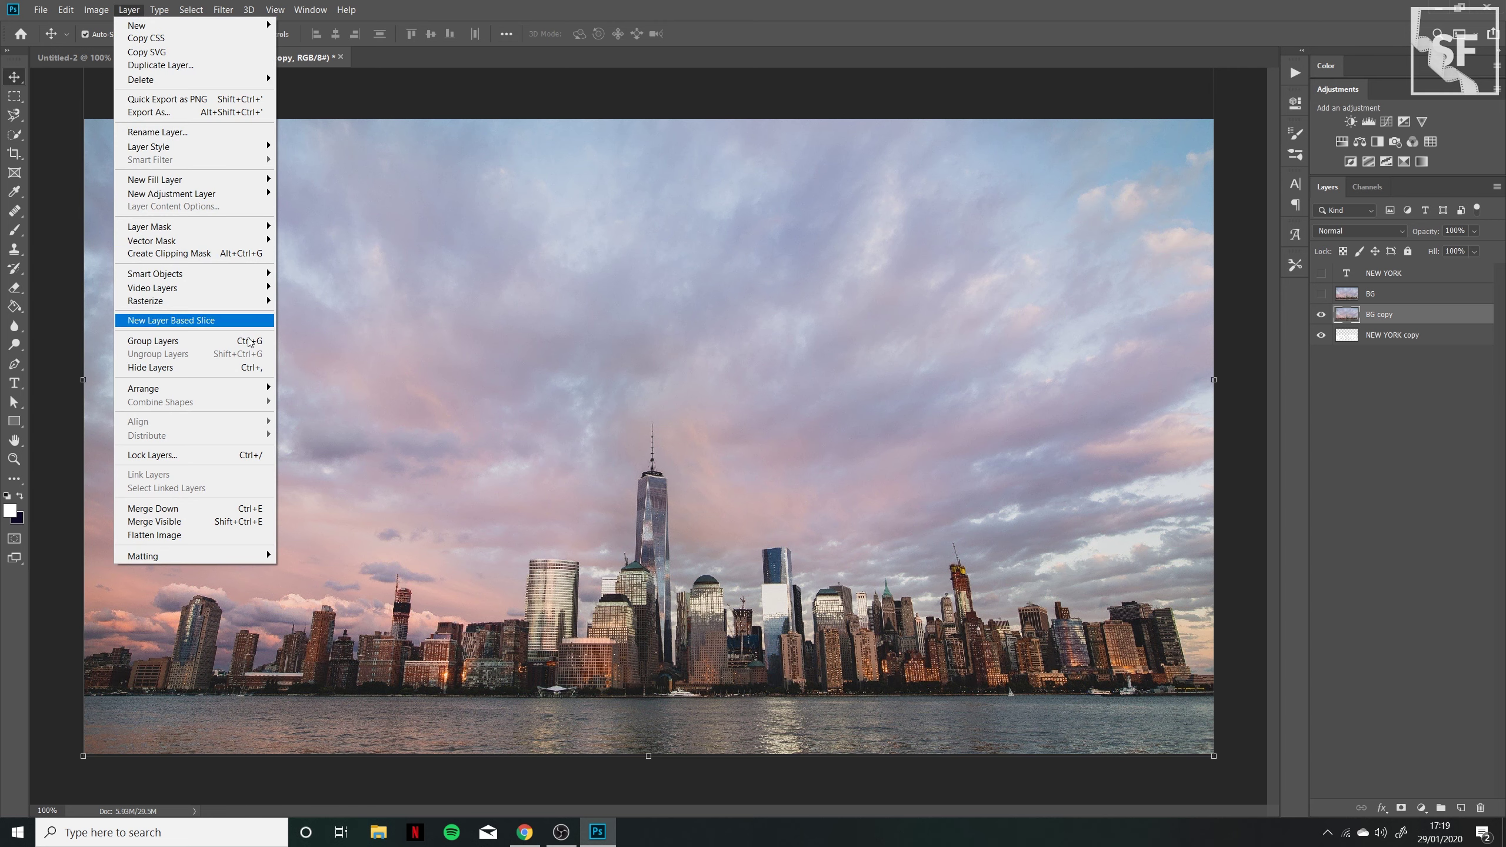
pyautogui.click(165, 254)
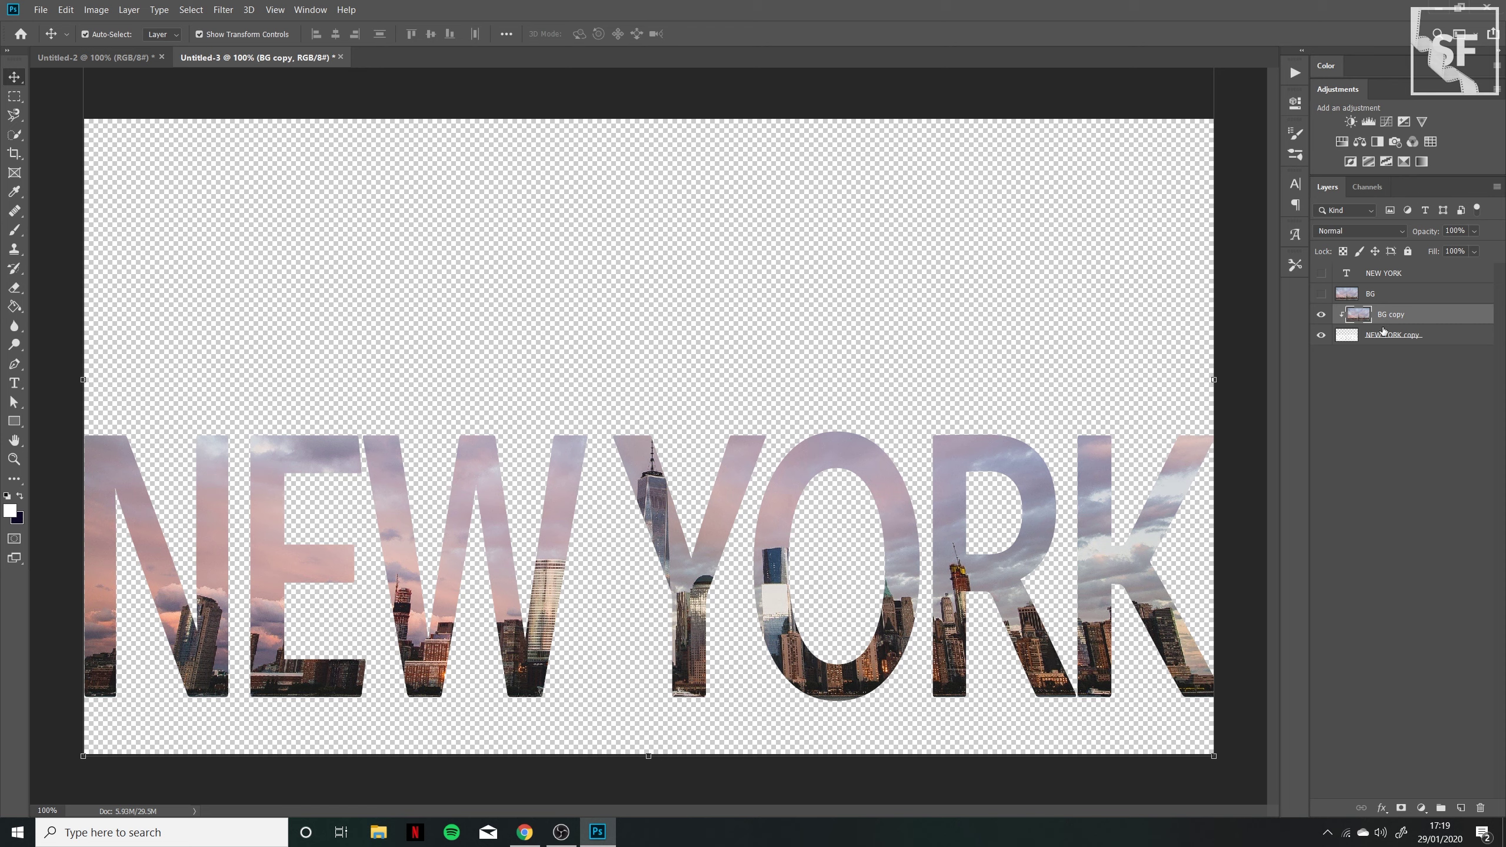
# Select the clipped BG copy layer together with NEW YORK copy, and merge them into one layer.
pyautogui.click(1322, 315)
pyautogui.click(1322, 316)
pyautogui.keyDown('shift'); pyautogui.click(1449, 339); pyautogui.keyUp('shift')
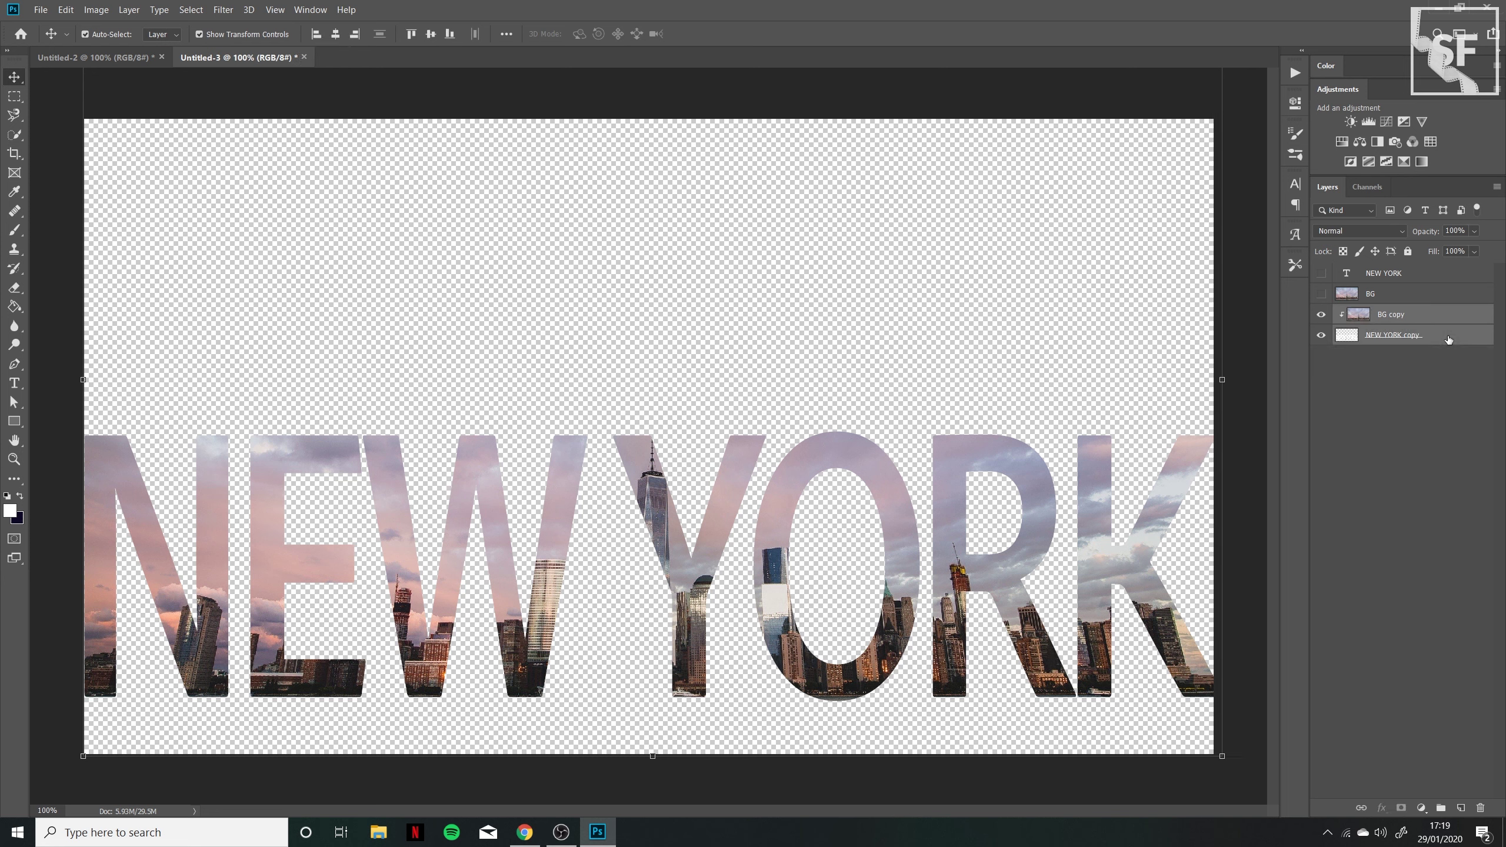
pyautogui.rightClick(1428, 328)
pyautogui.click(1322, 634)
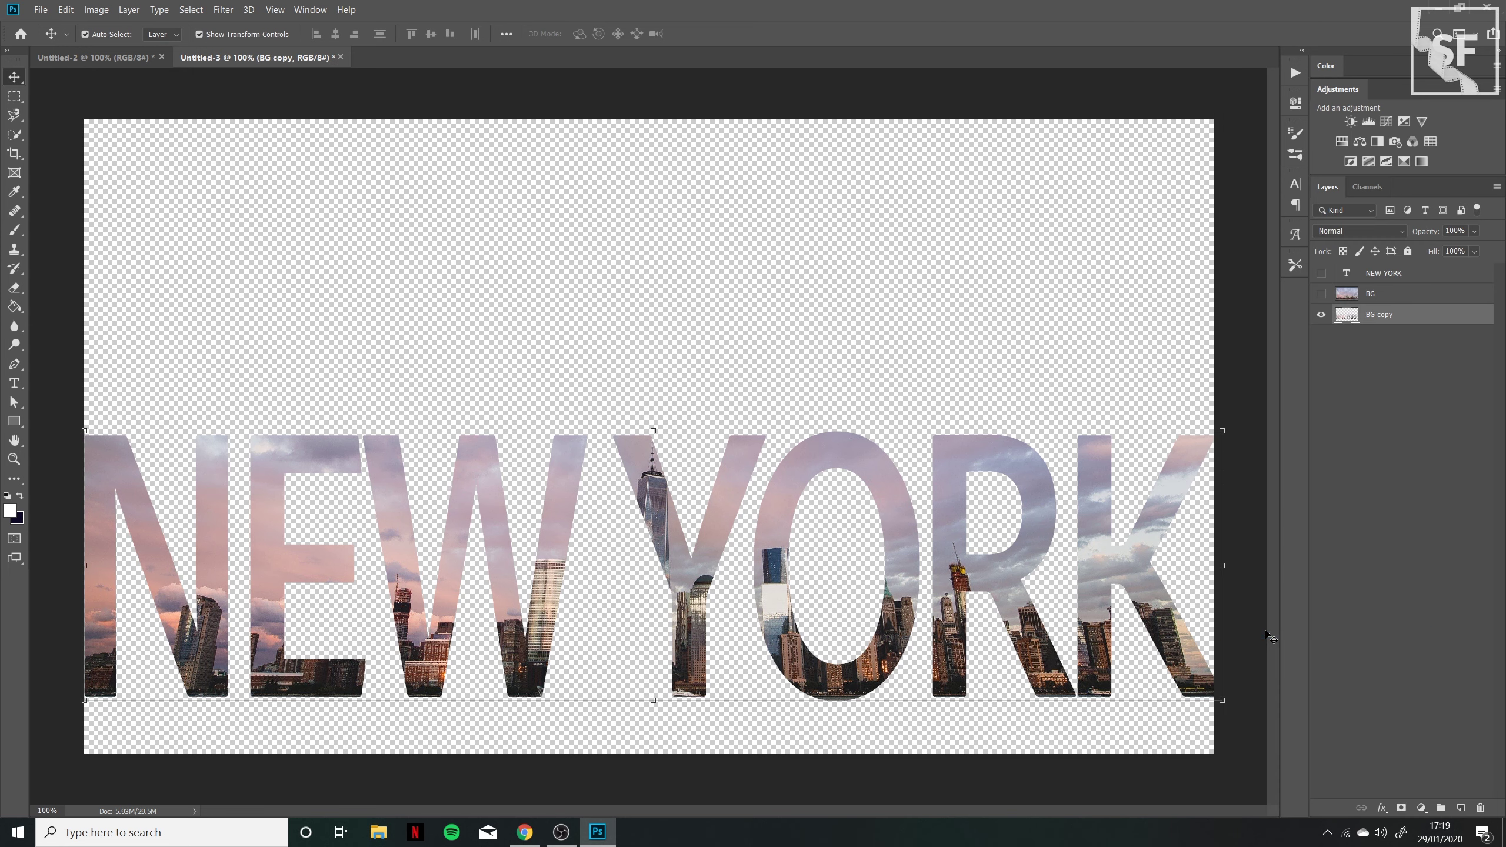
# Rename the merged letter-shaped layer as NEW YORK transparent.
pyautogui.doubleClick(1370, 315)
pyautogui.write('NEW YORK transparent')
pyautogui.press('Return')
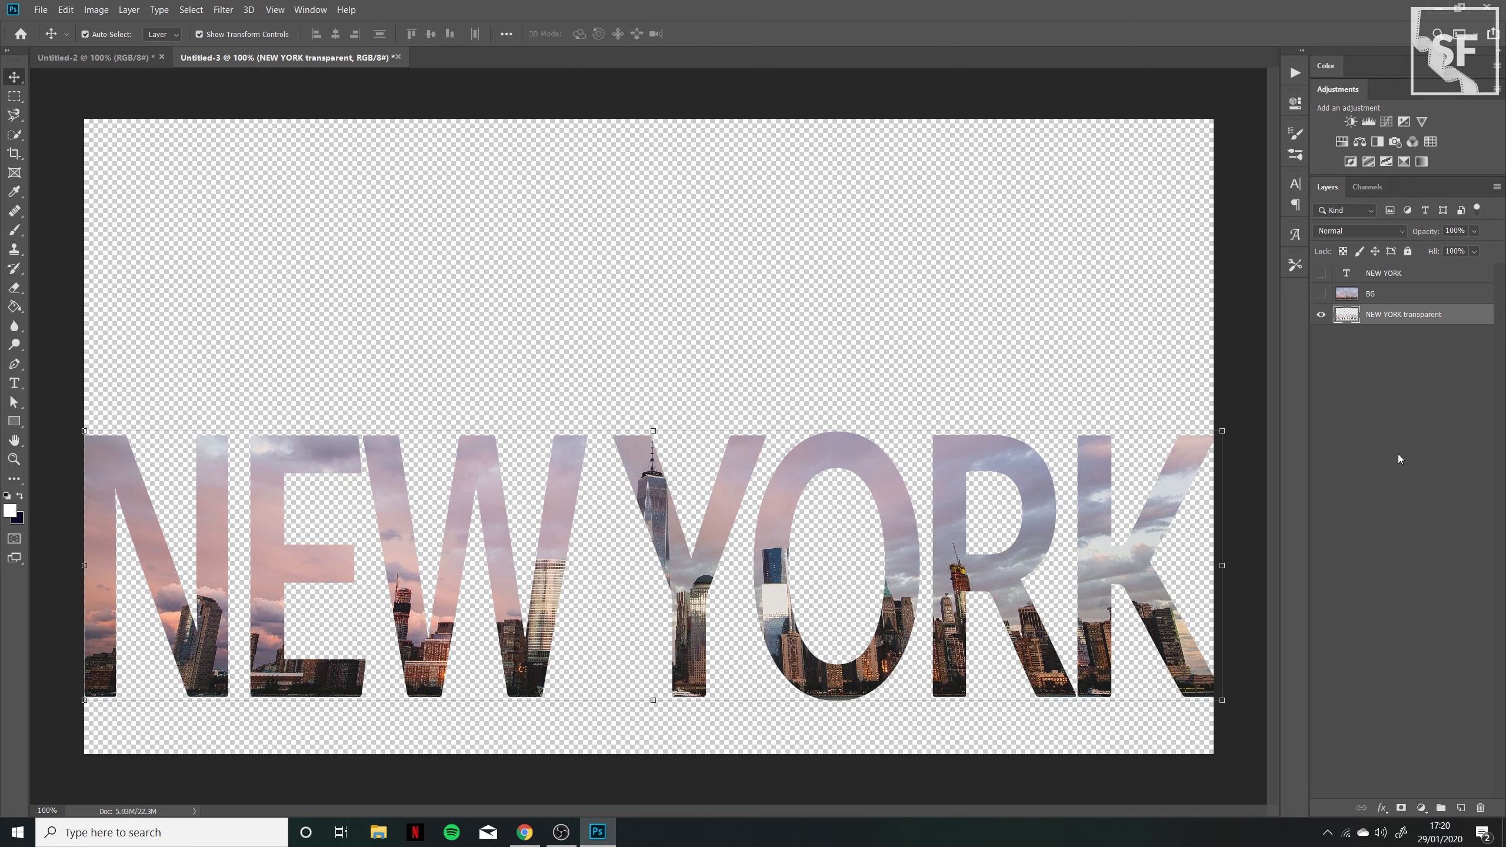
# Show the BG and NEW YORK layers again, and move NEW YORK transparent to the top of the layer stack.
pyautogui.click(1321, 293)
pyautogui.click(1321, 273)
pyautogui.moveTo(1464, 324); pyautogui.dragTo(1450, 273)
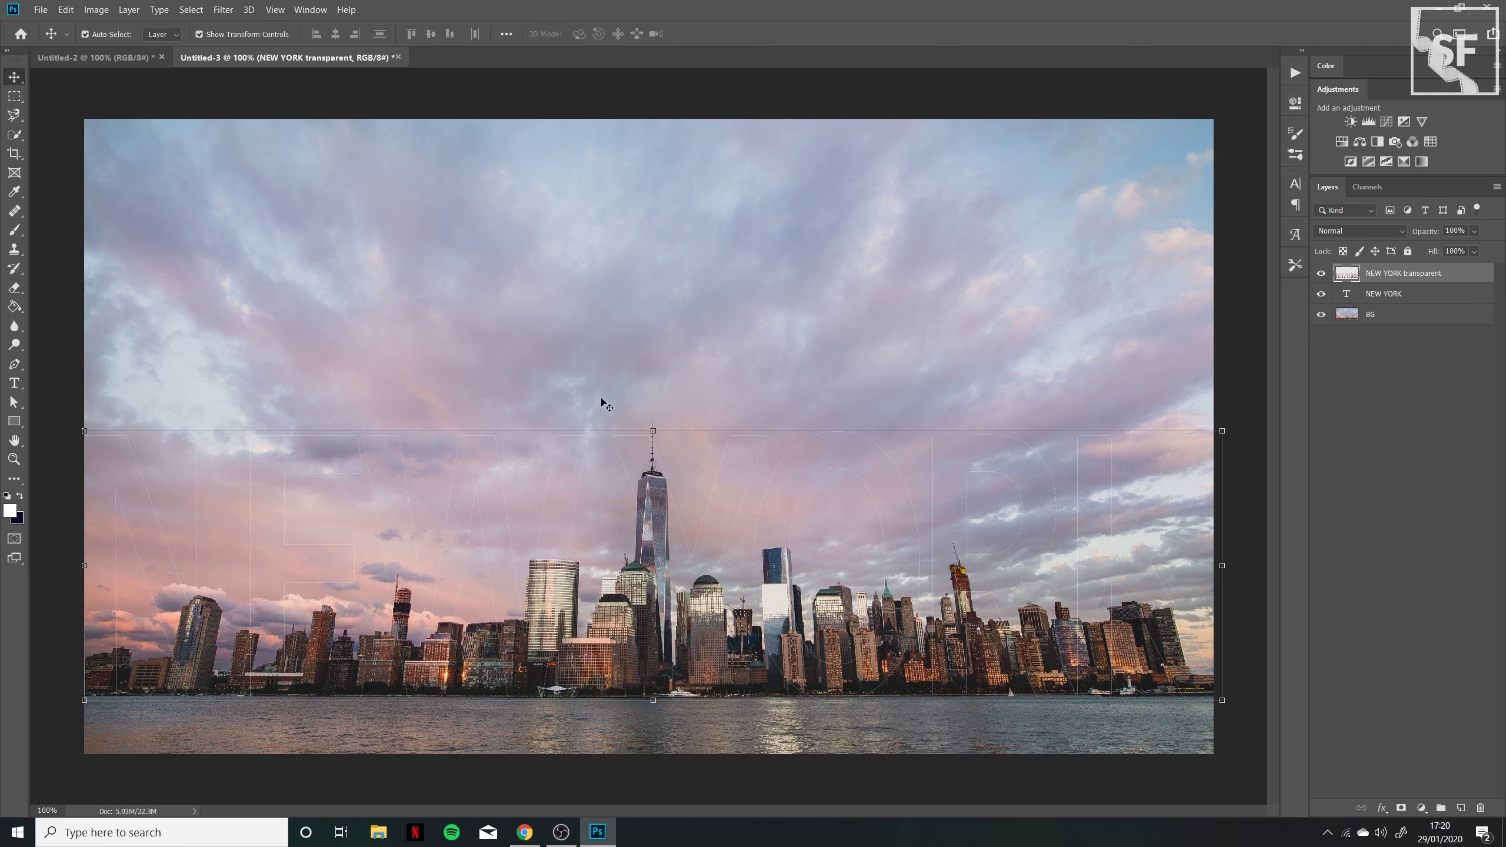
# Try shifting the NEW YORK transparent letters up into the sky, undo the move, and select the BG layer.
pyautogui.moveTo(647, 453); pyautogui.dragTo(680, 321)
pyautogui.hotkey('ctrl', 'z')
pyautogui.click(523, 339)
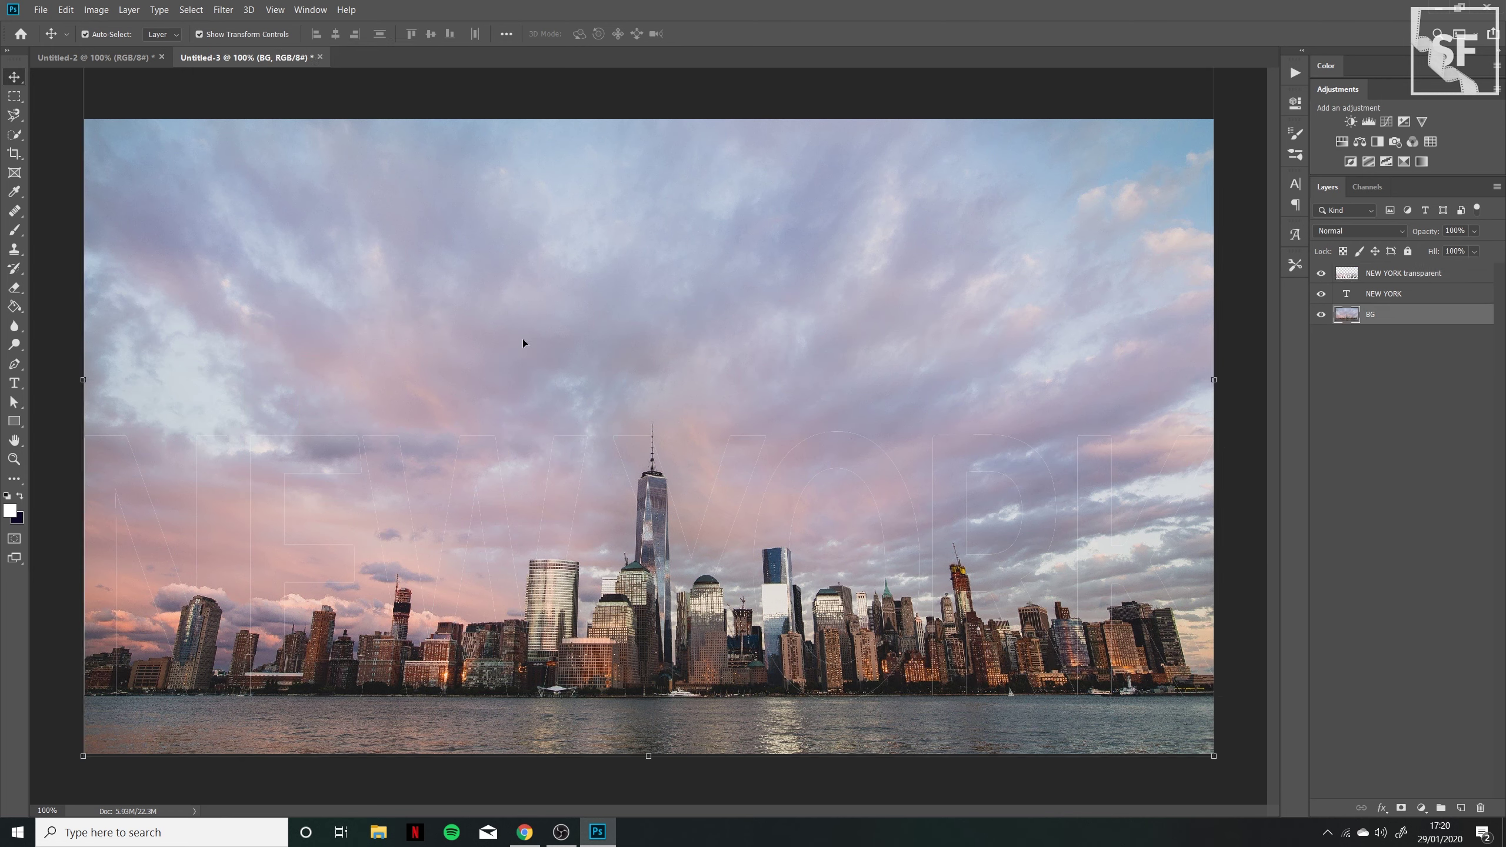
# Toggle the visibility of NEW YORK transparent and NEW YORK off and on to examine the overlap, and deselect all layers.
pyautogui.click(1322, 274)
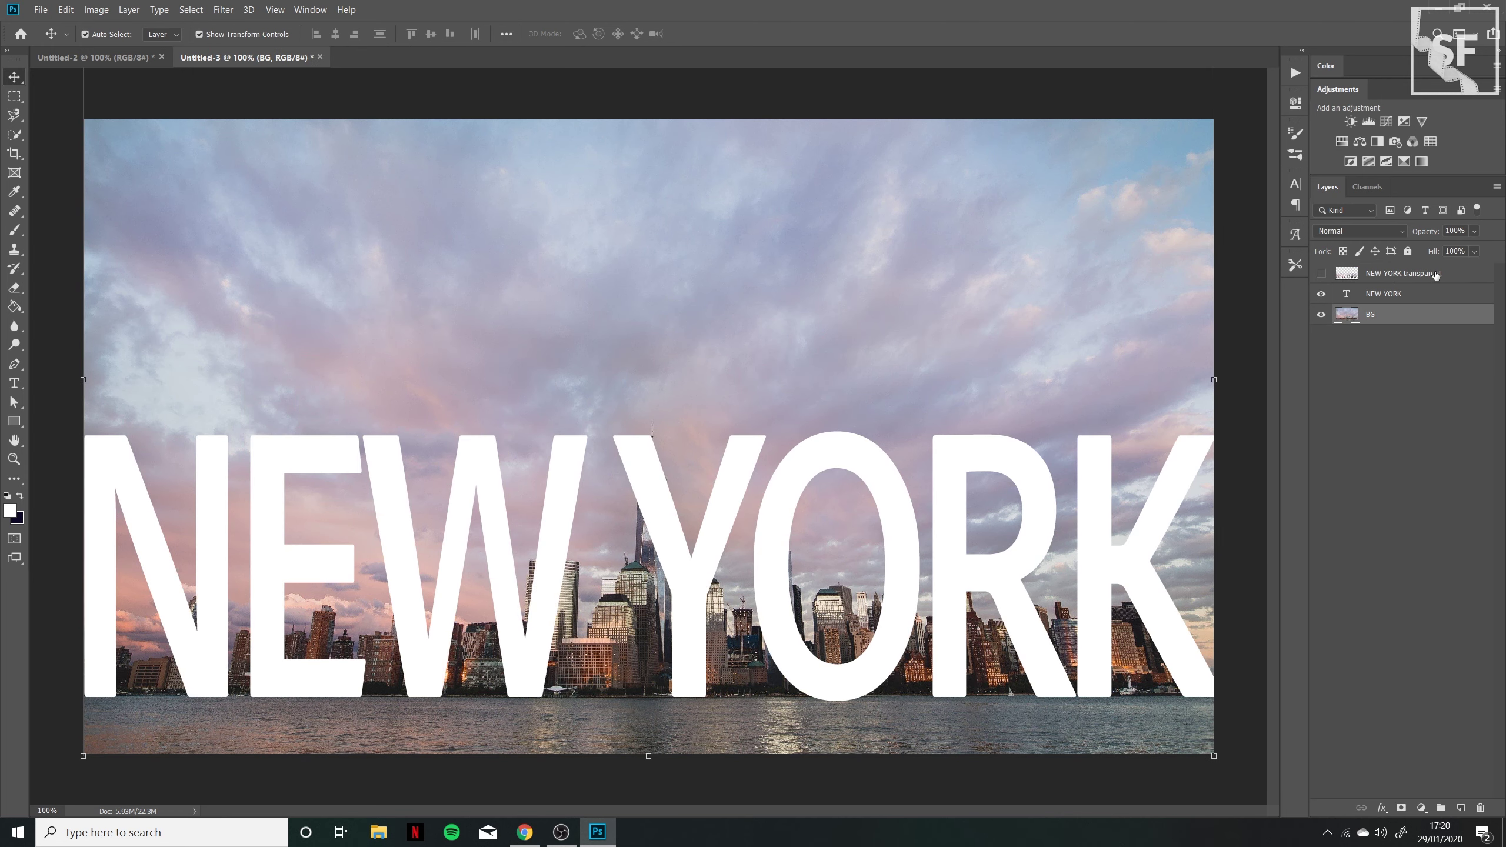
pyautogui.click(1322, 294)
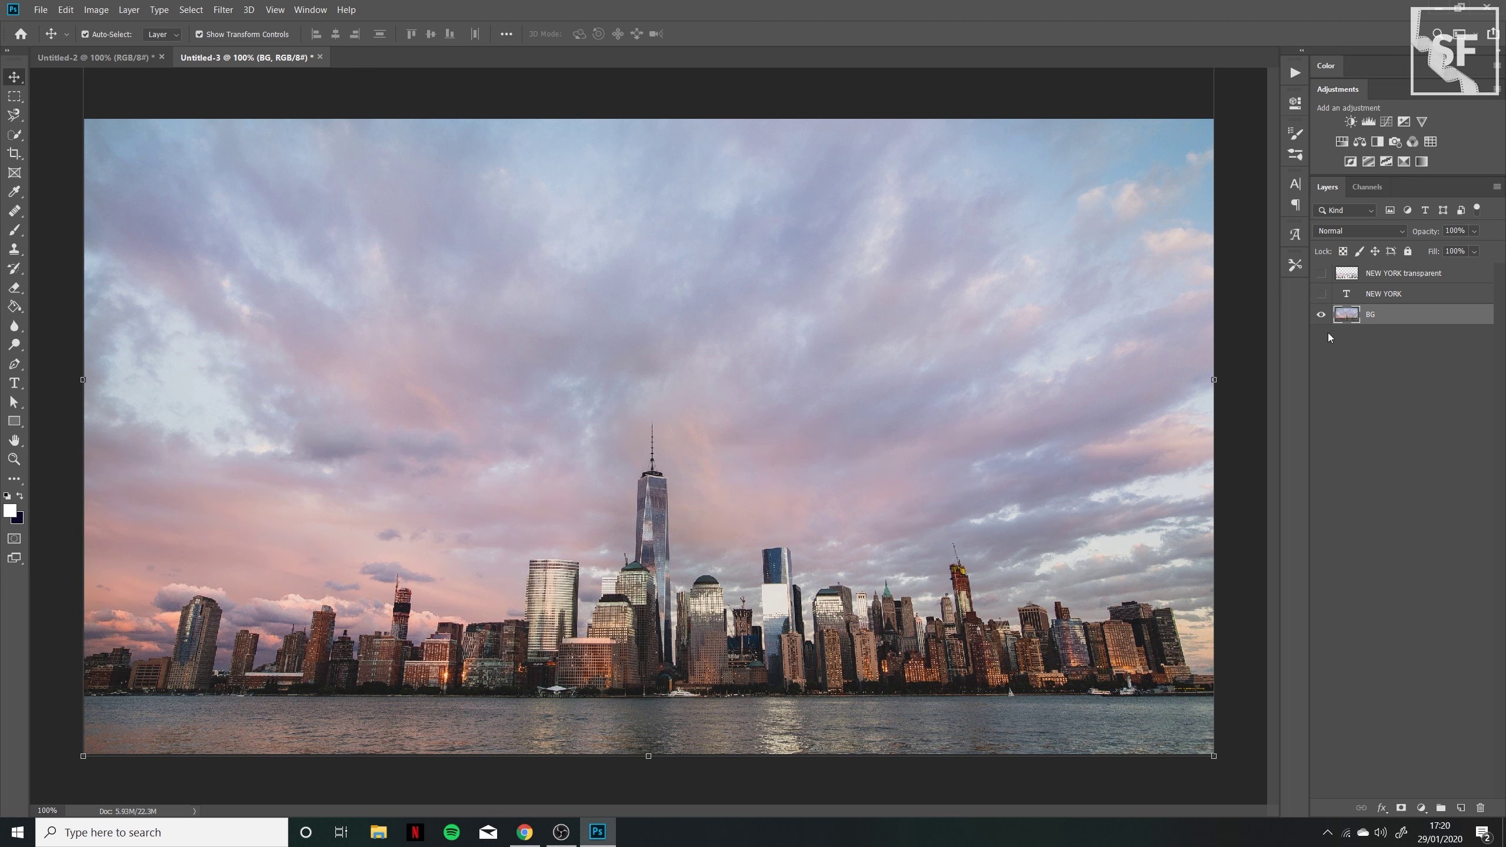
pyautogui.click(1322, 294)
pyautogui.click(1322, 275)
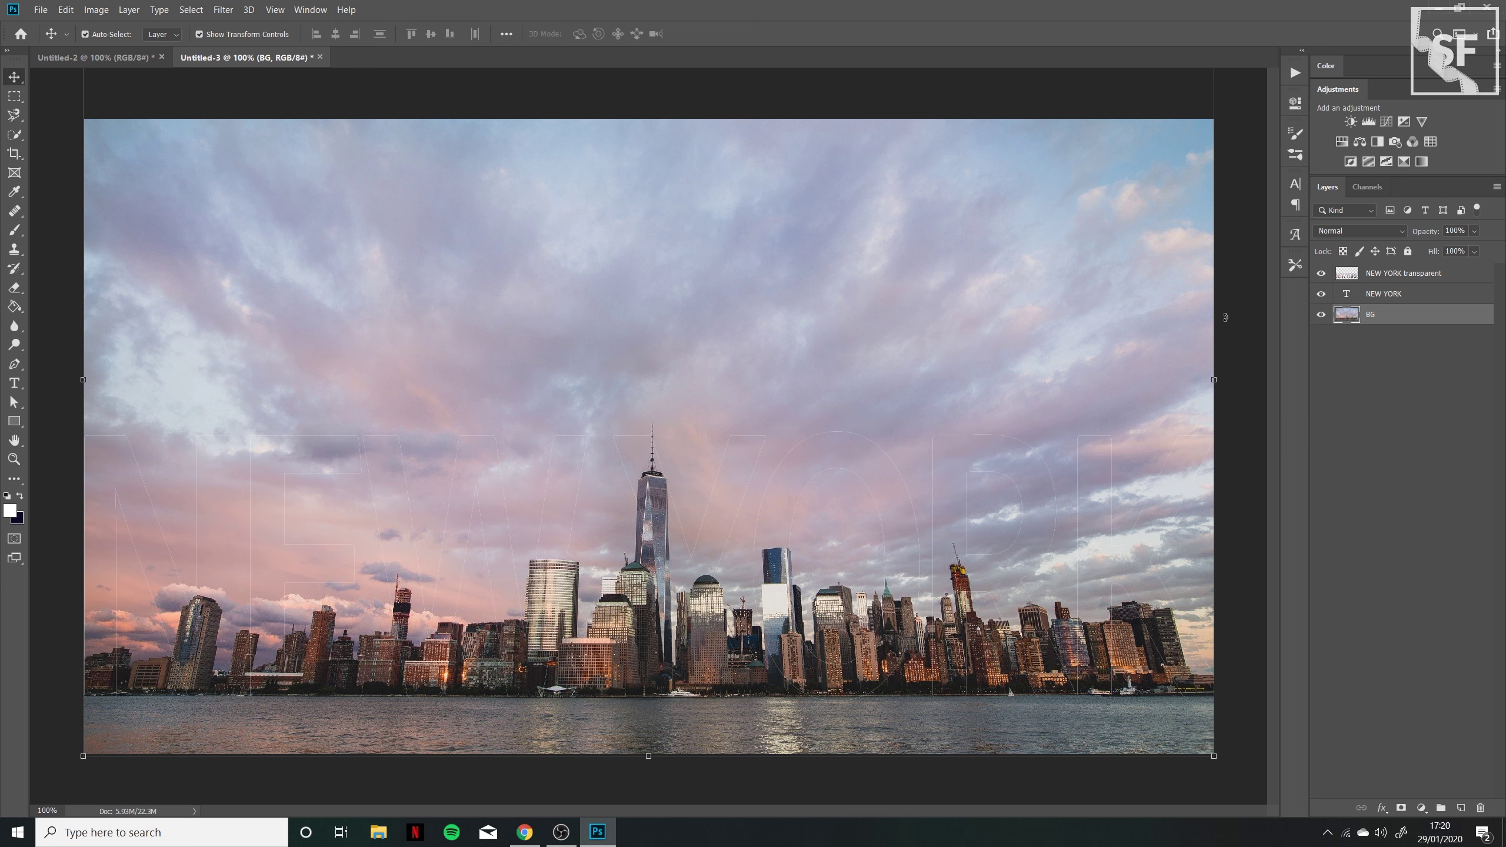
pyautogui.click(1409, 391)
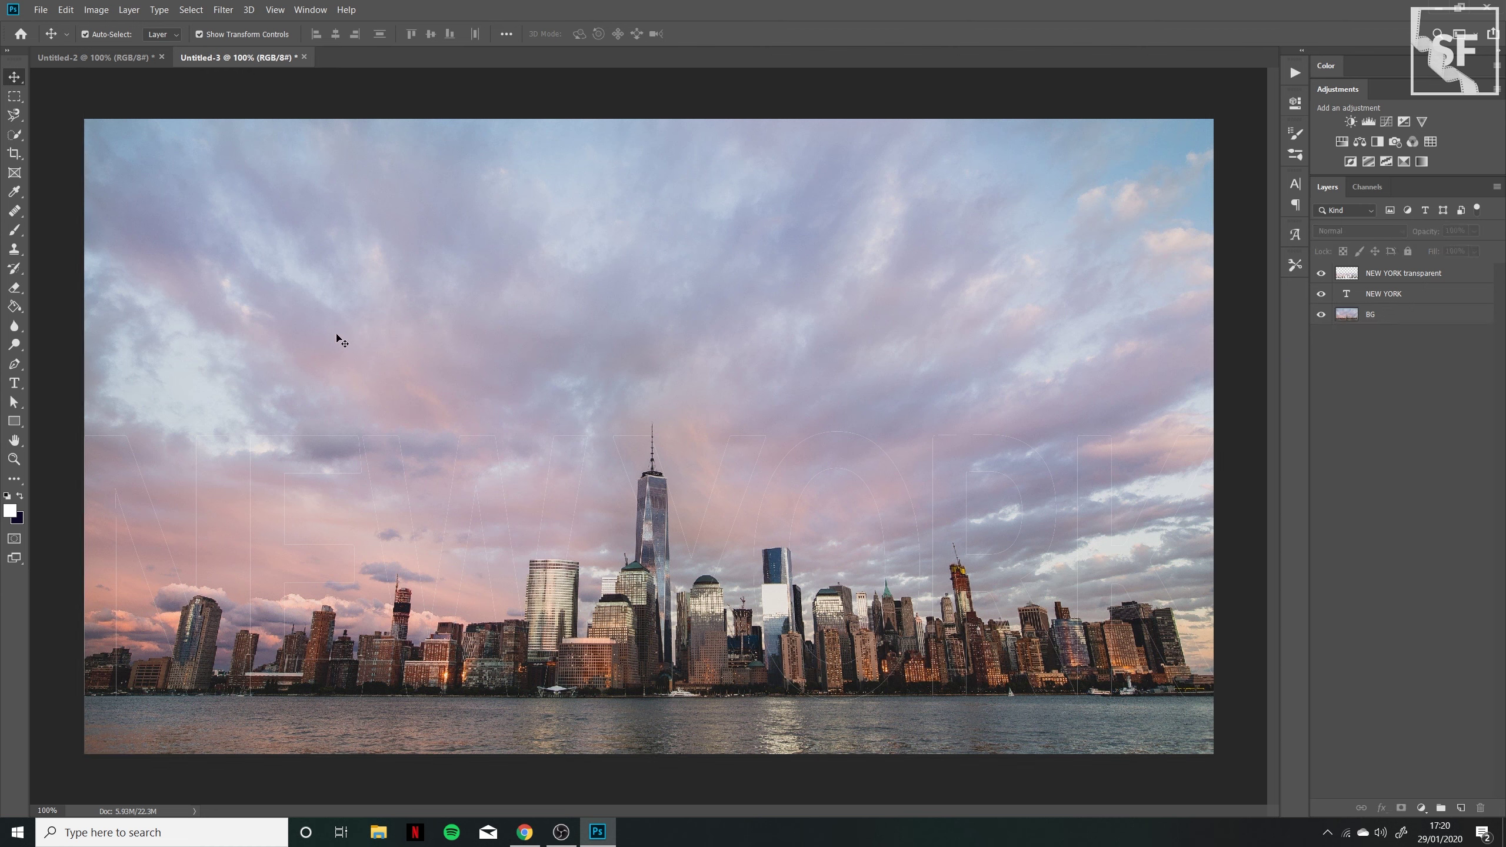
# Erase the upper part of the NEW YORK transparent layer across the canvas so the white letters show above the buildings.
pyautogui.click(14, 289)
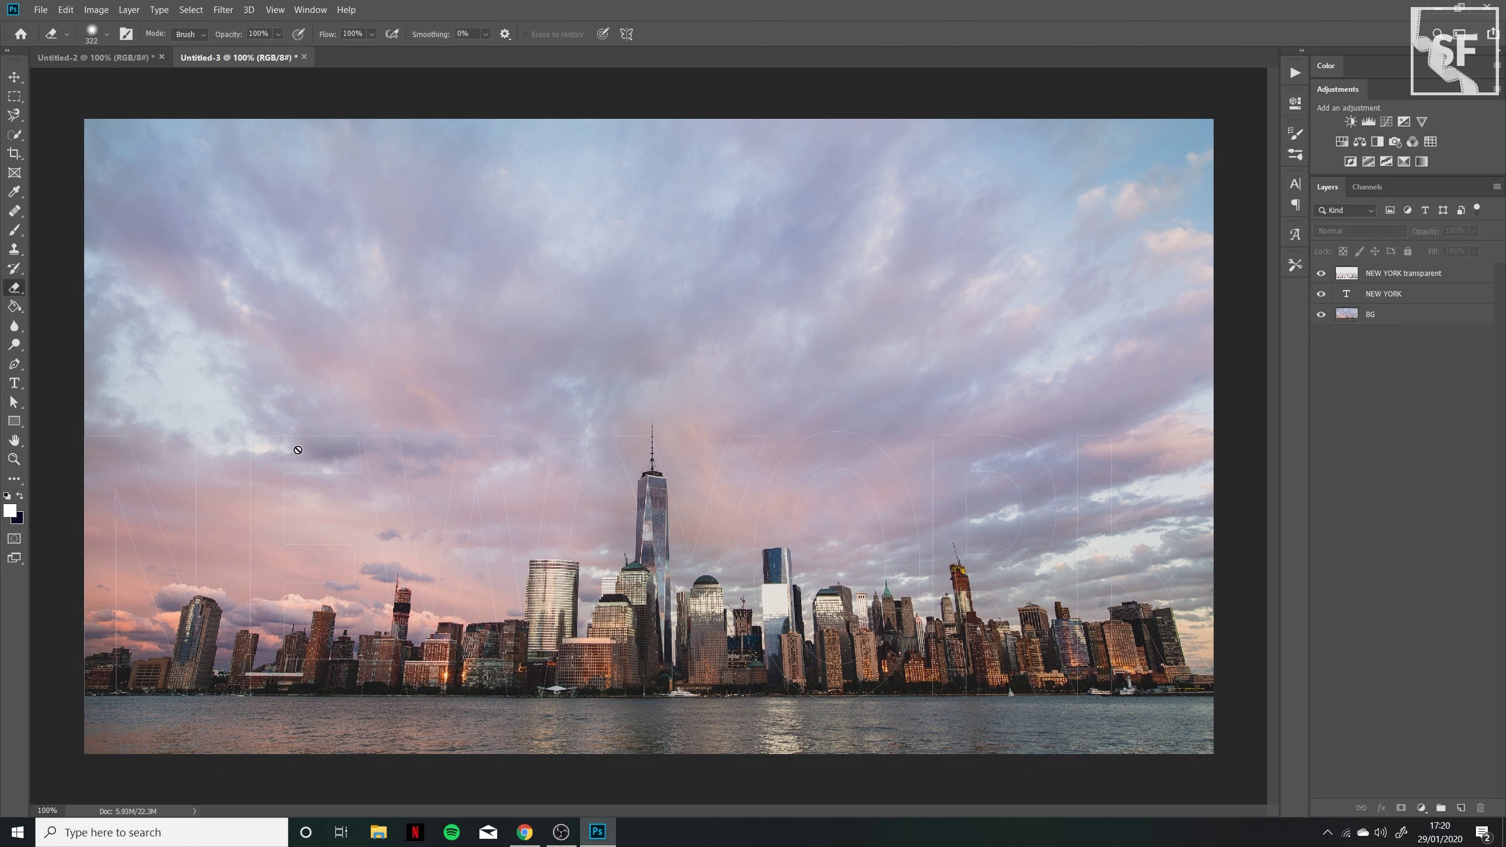
pyautogui.click(1388, 278)
pyautogui.moveTo(409, 457)
pyautogui.mouseDown()
pyautogui.moveTo(224, 474)
pyautogui.moveTo(135, 464)
pyautogui.moveTo(219, 428)
pyautogui.moveTo(428, 411)
pyautogui.moveTo(591, 368)
pyautogui.moveTo(788, 348)
pyautogui.moveTo(915, 422)
pyautogui.moveTo(1080, 446)
pyautogui.moveTo(1223, 511)
pyautogui.moveTo(795, 443)
pyautogui.moveTo(712, 387)
pyautogui.mouseUp()
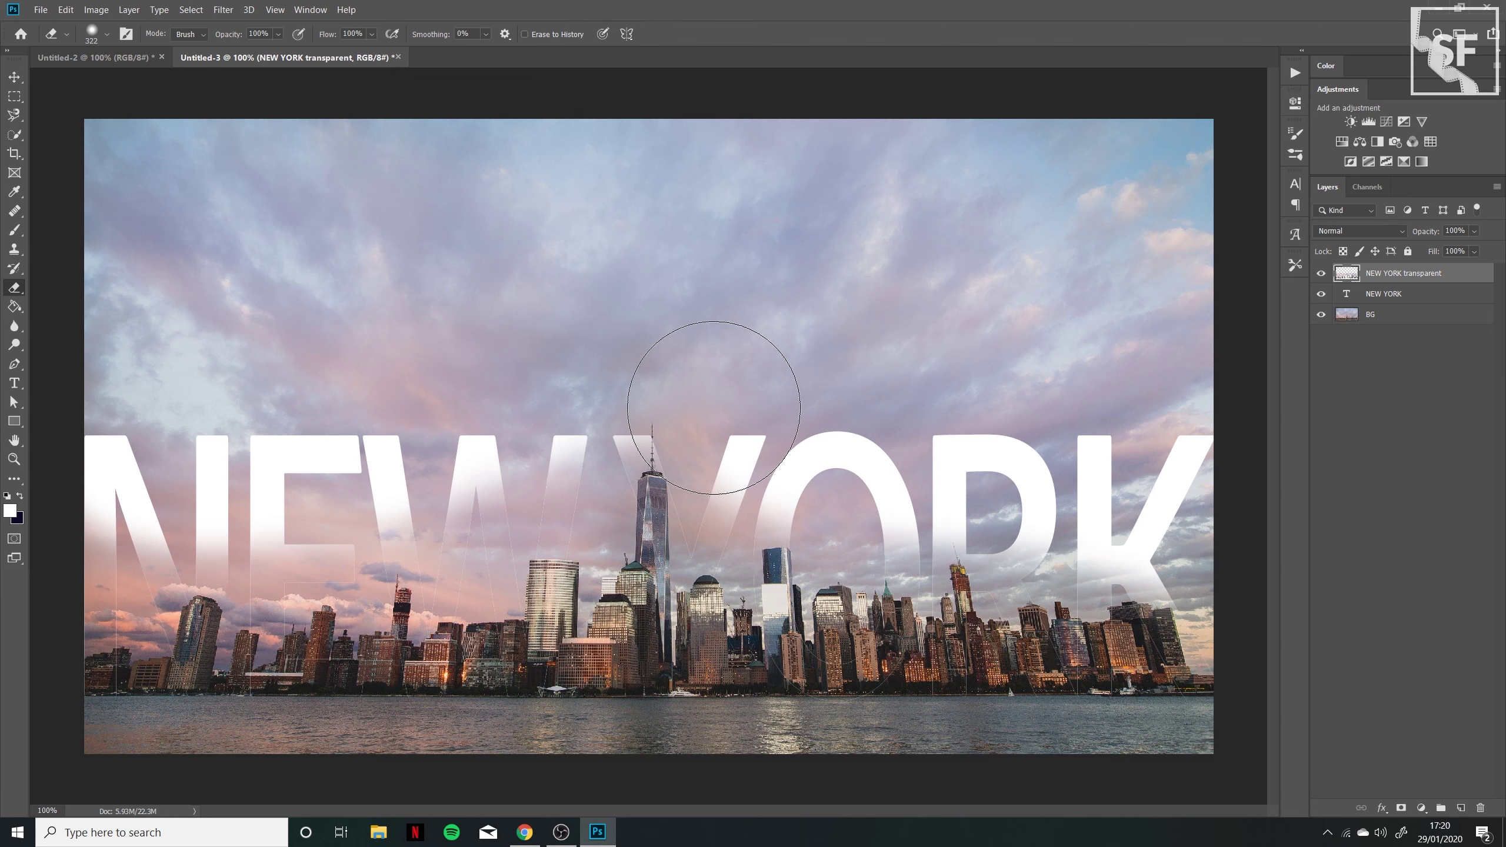
pyautogui.moveTo(279, 450)
pyautogui.mouseDown()
pyautogui.moveTo(148, 486)
pyautogui.moveTo(73, 546)
pyautogui.moveTo(188, 490)
pyautogui.moveTo(327, 467)
pyautogui.moveTo(461, 489)
pyautogui.moveTo(542, 466)
pyautogui.moveTo(612, 402)
pyautogui.moveTo(734, 384)
pyautogui.moveTo(1039, 471)
pyautogui.moveTo(1204, 493)
pyautogui.mouseUp()
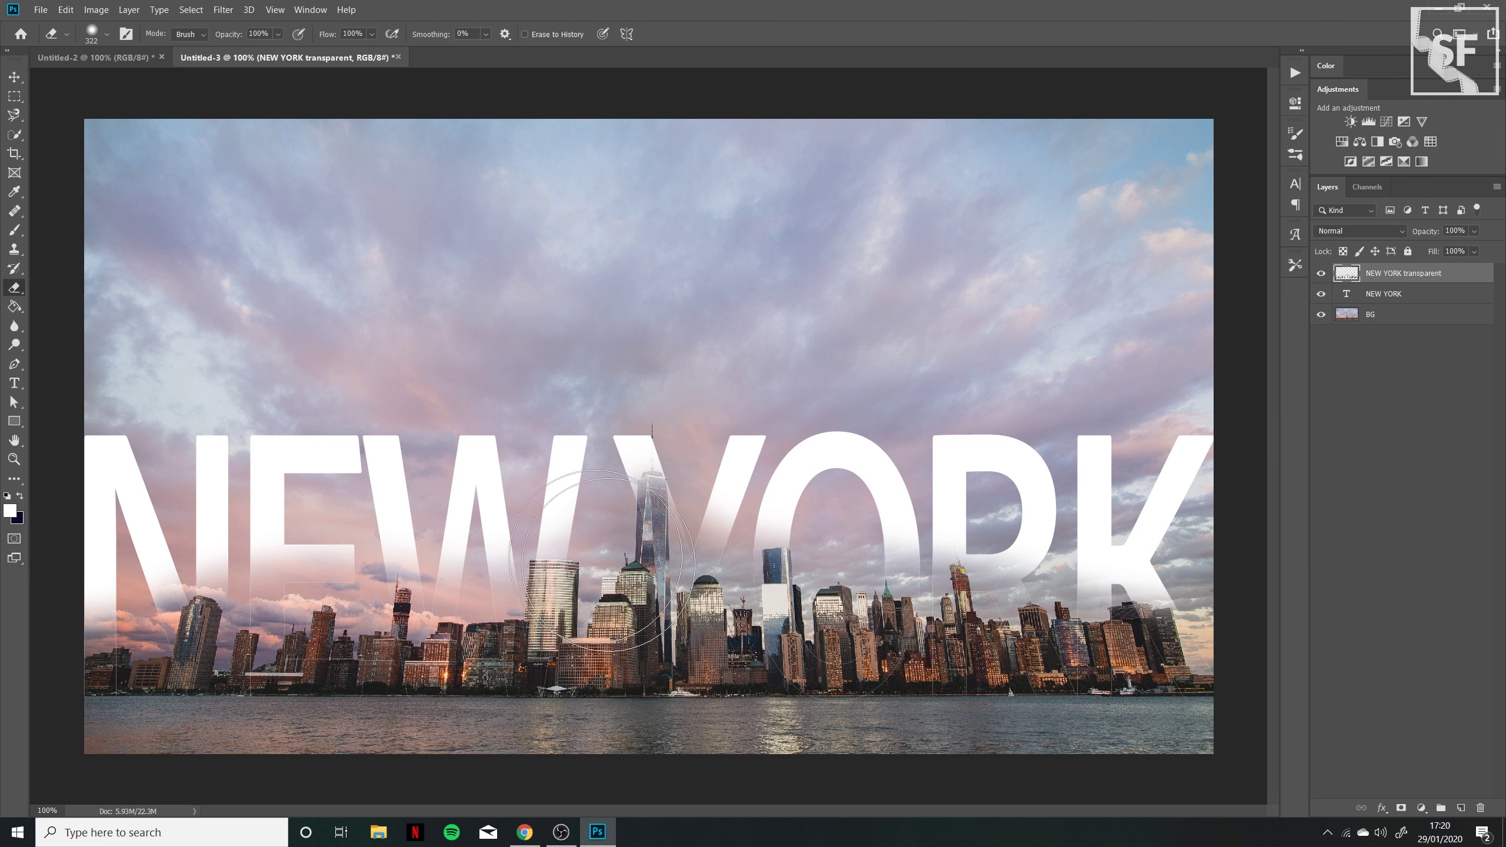
# Apply a white Outer Glow layer style to the NEW YORK text layer.
pyautogui.click(18, 77)
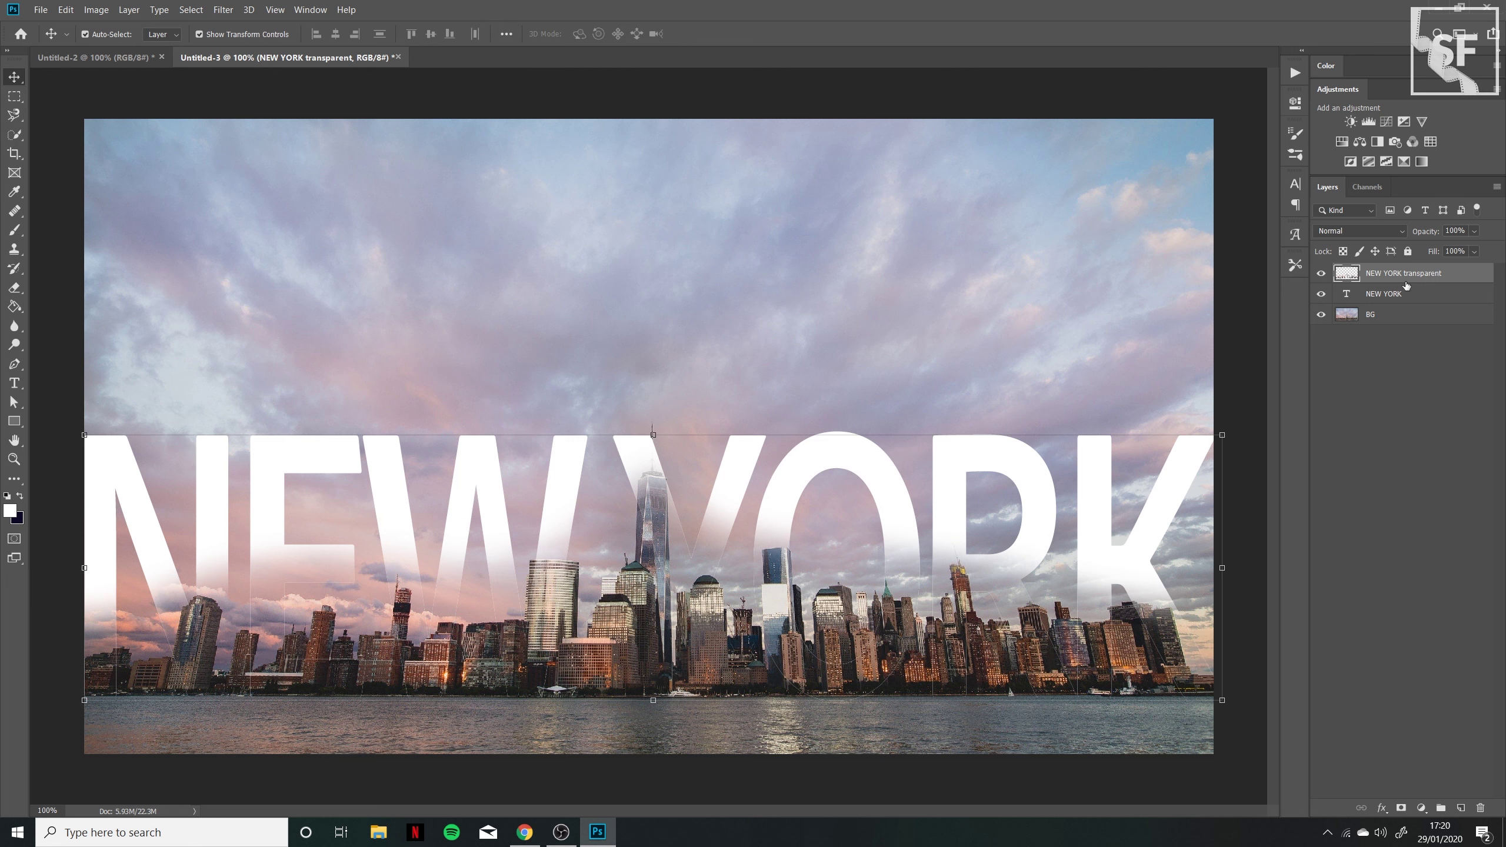
pyautogui.click(1423, 304)
pyautogui.doubleClick(1441, 295)
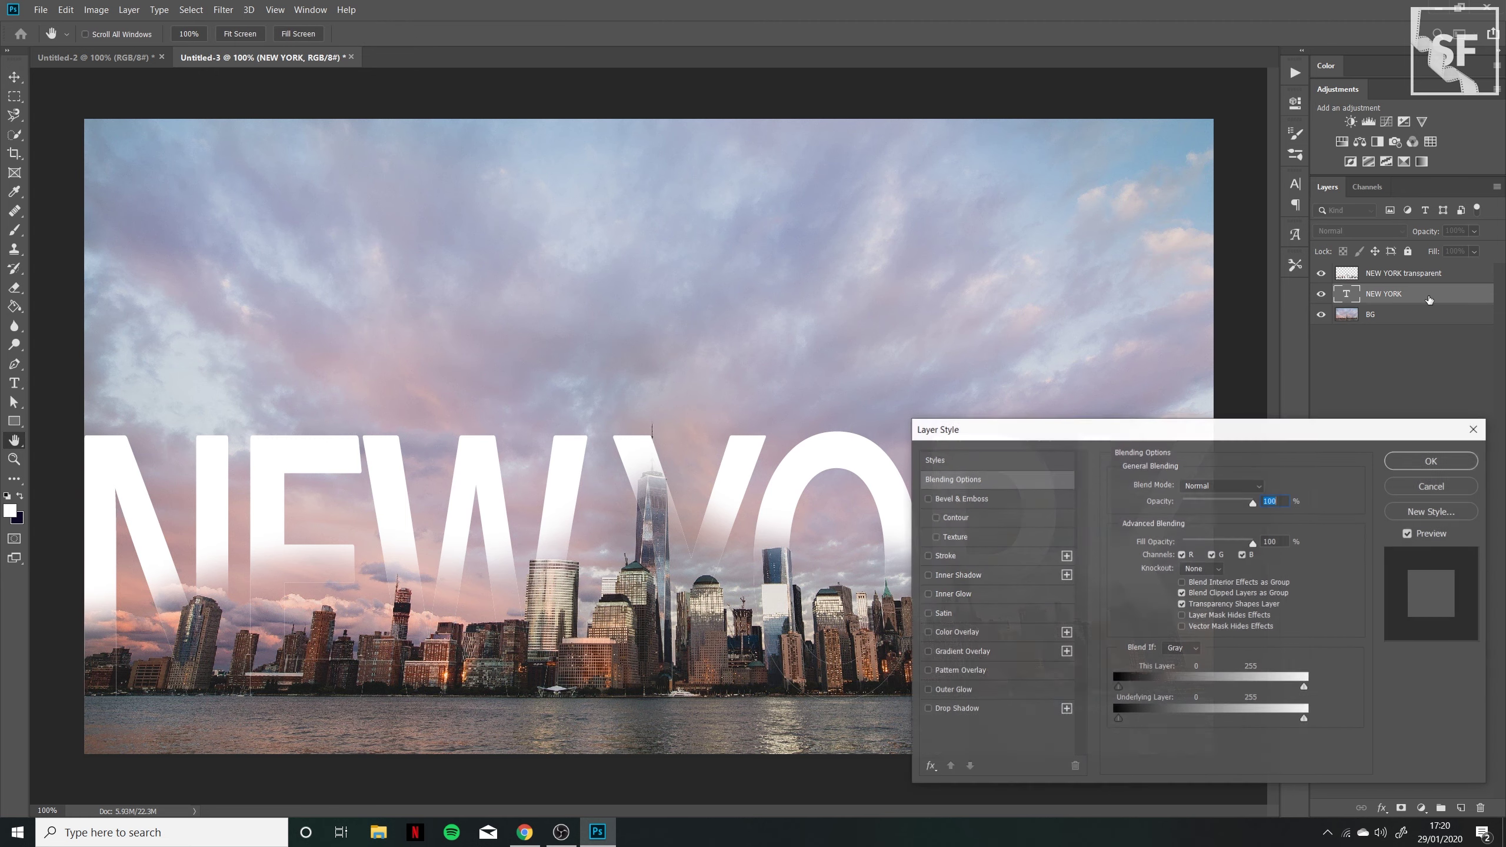
pyautogui.click(940, 690)
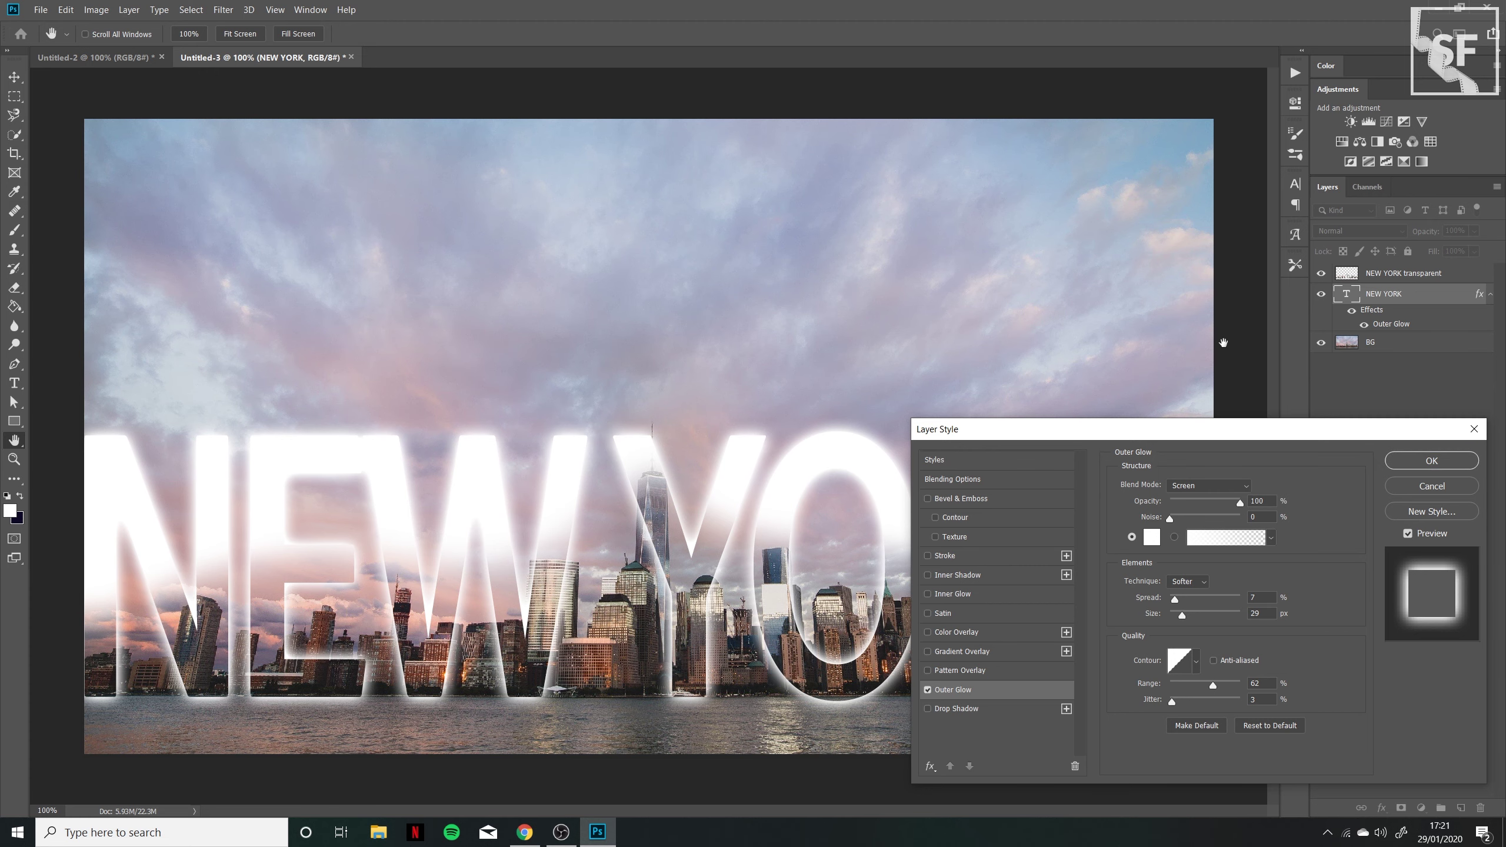
pyautogui.click(1431, 461)
# Compare against the Untitled-2 document, and undo the outer glow and the eraser strokes in Untitled-3.
pyautogui.click(118, 57)
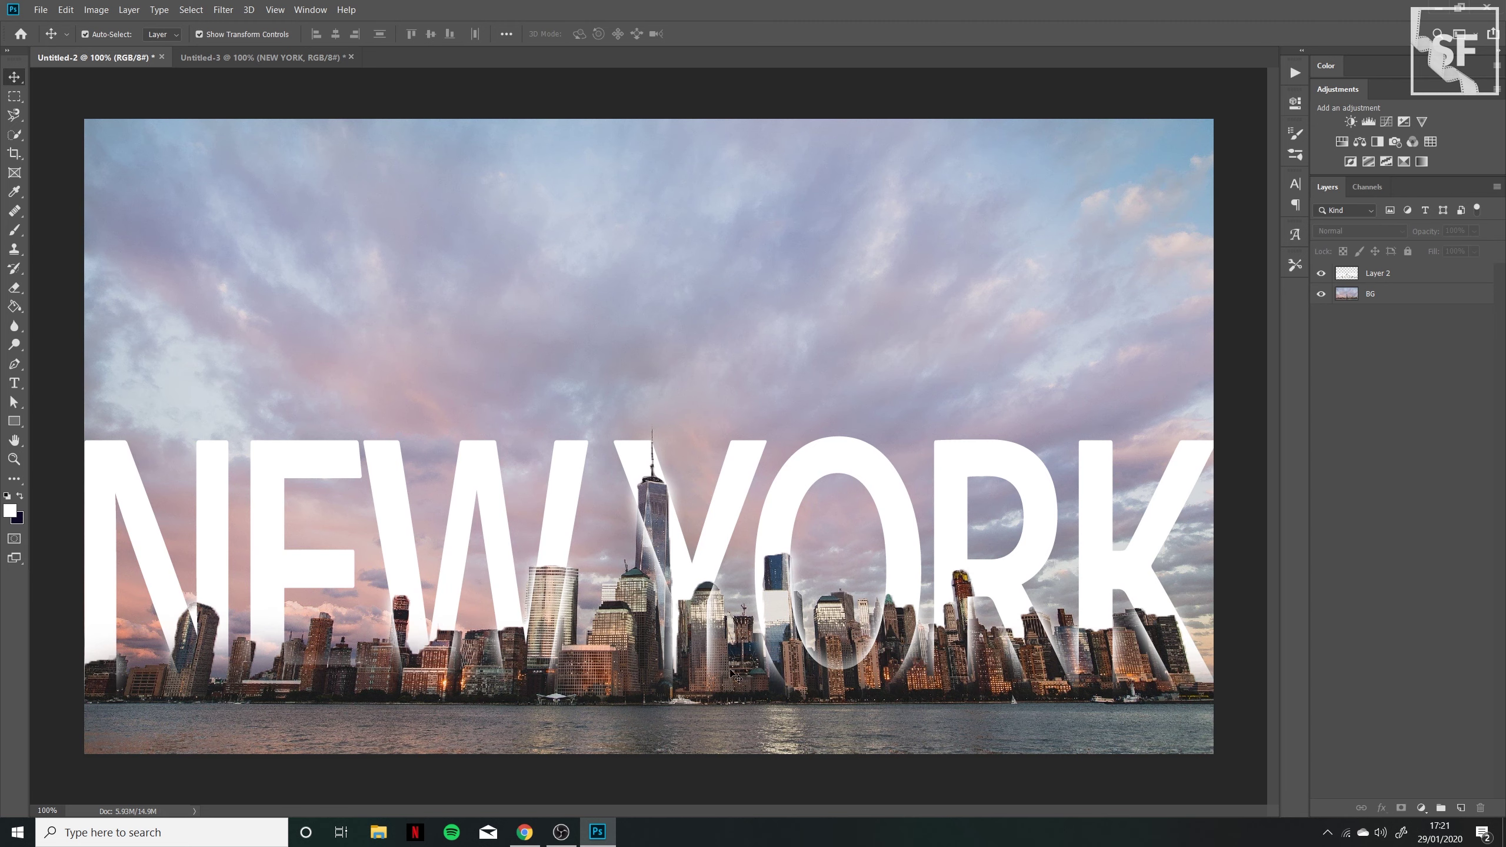
pyautogui.click(259, 57)
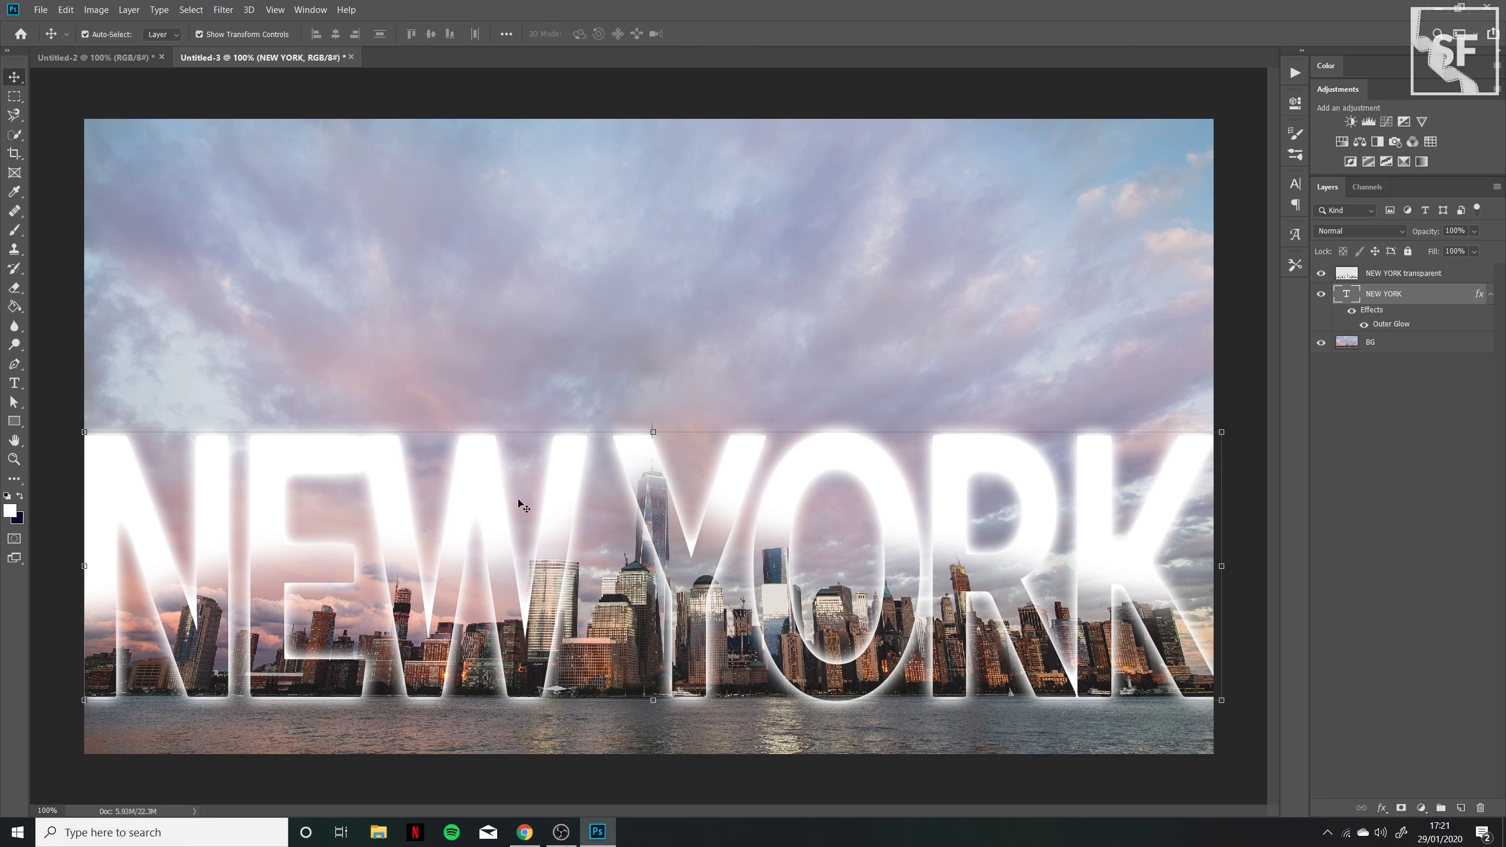
pyautogui.hotkey('ctrl', 'z')
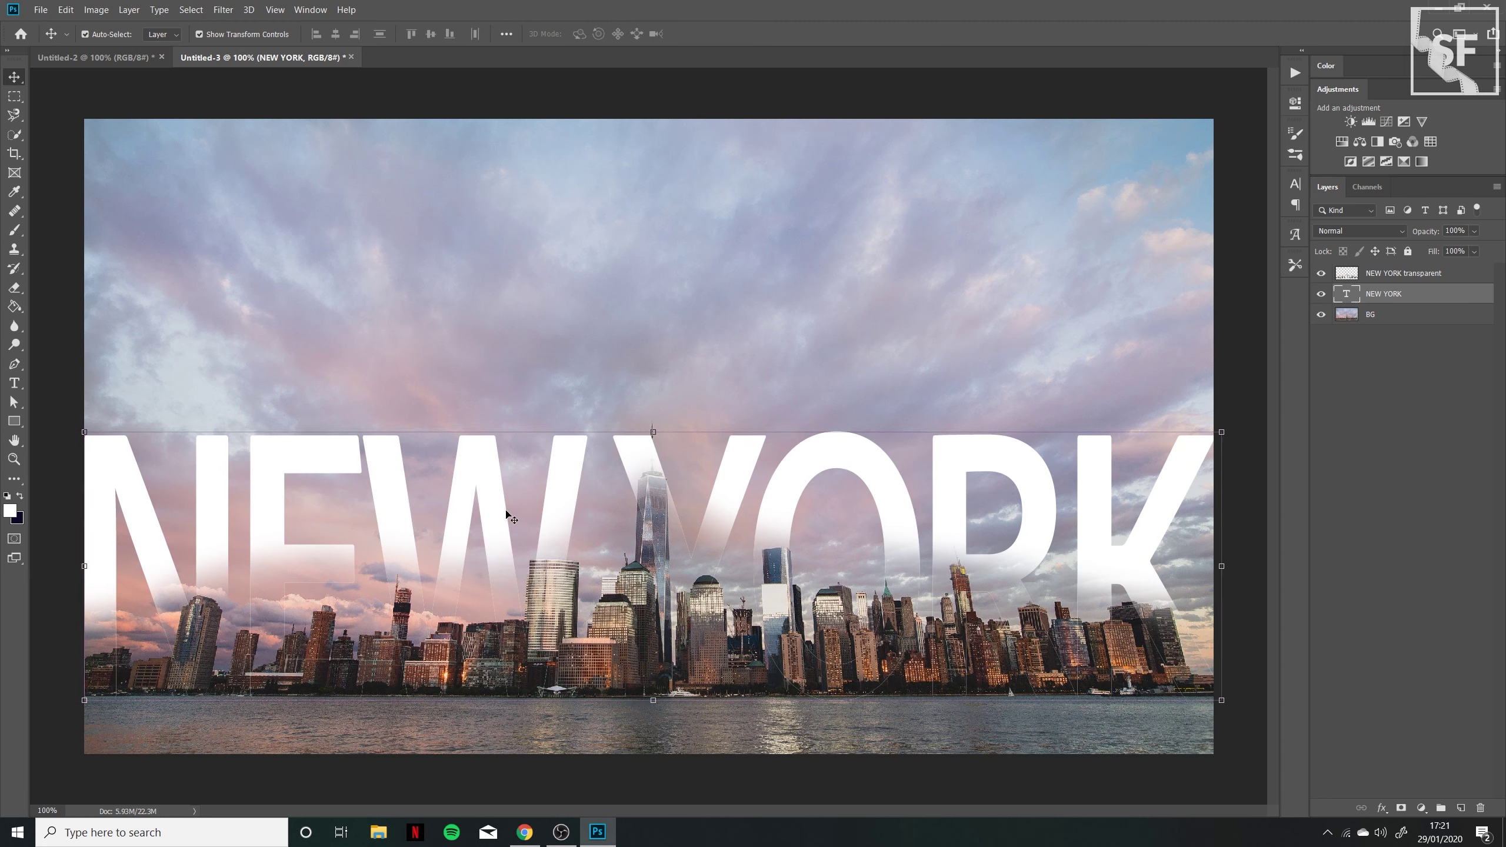
pyautogui.hotkey('ctrl', 'z')
pyautogui.hotkey('ctrl', 'z')
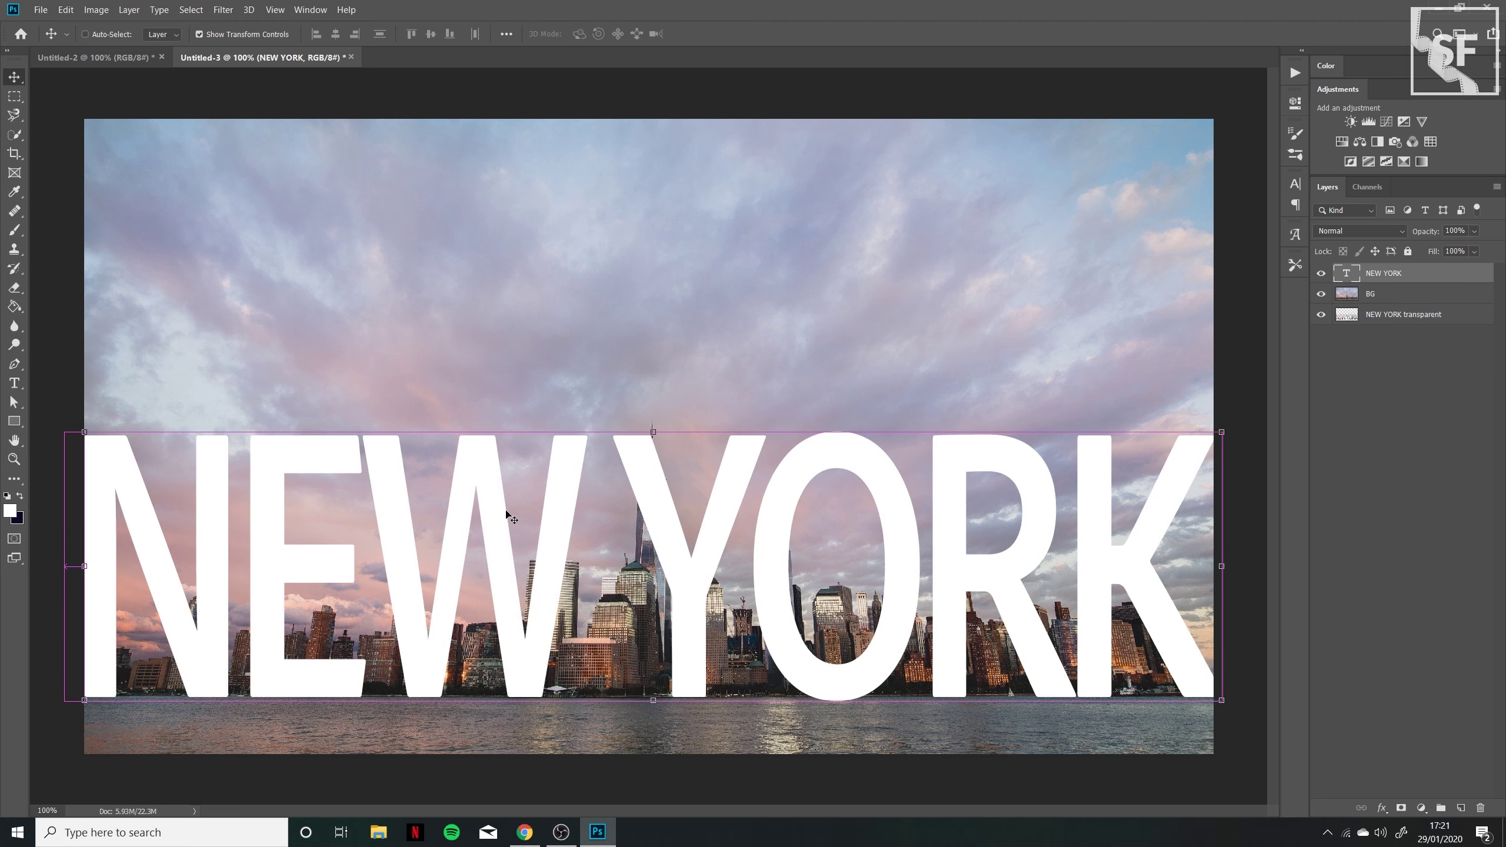
pyautogui.click(65, 9)
pyautogui.click(63, 39)
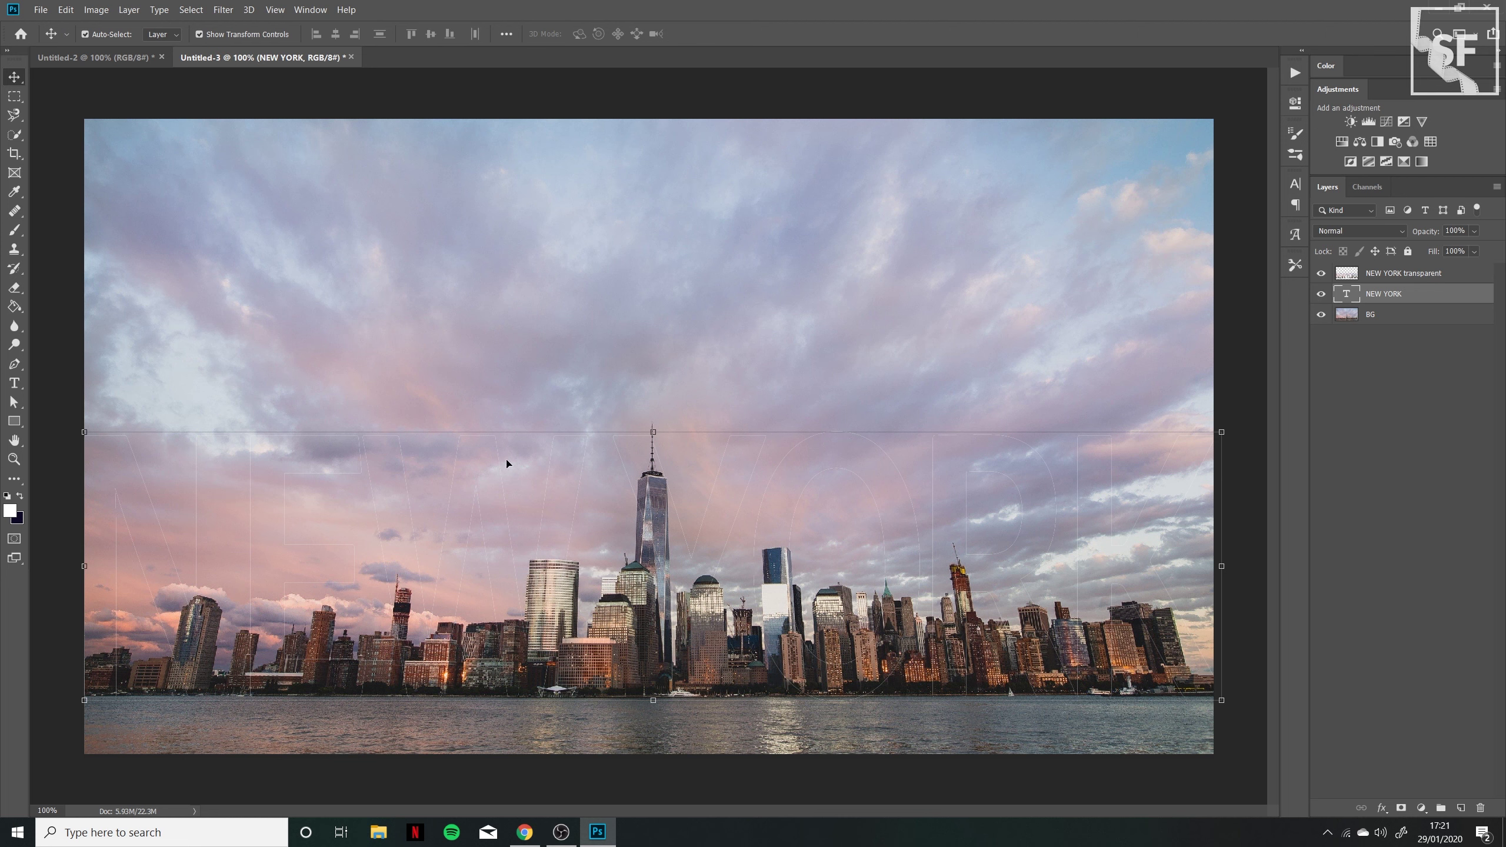
# Hide the NEW YORK transparent and NEW YORK layers, and select the BG layer.
pyautogui.click(1321, 274)
pyautogui.click(1321, 293)
pyautogui.click(1409, 400)
pyautogui.click(1405, 320)
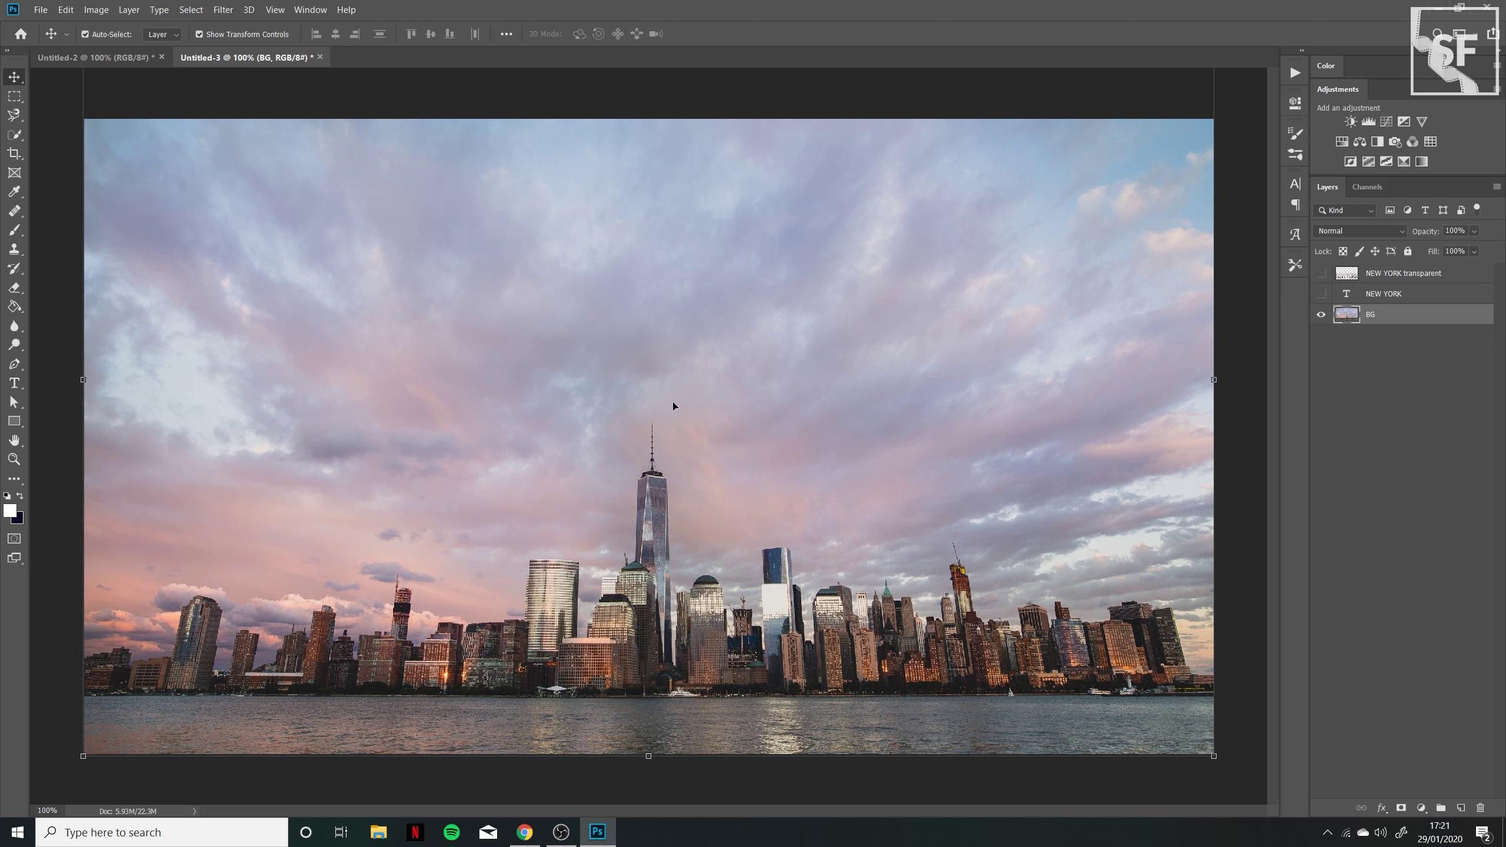
# Activate the Quick Selection tool and set its brush size to 25 px.
pyautogui.click(14, 135)
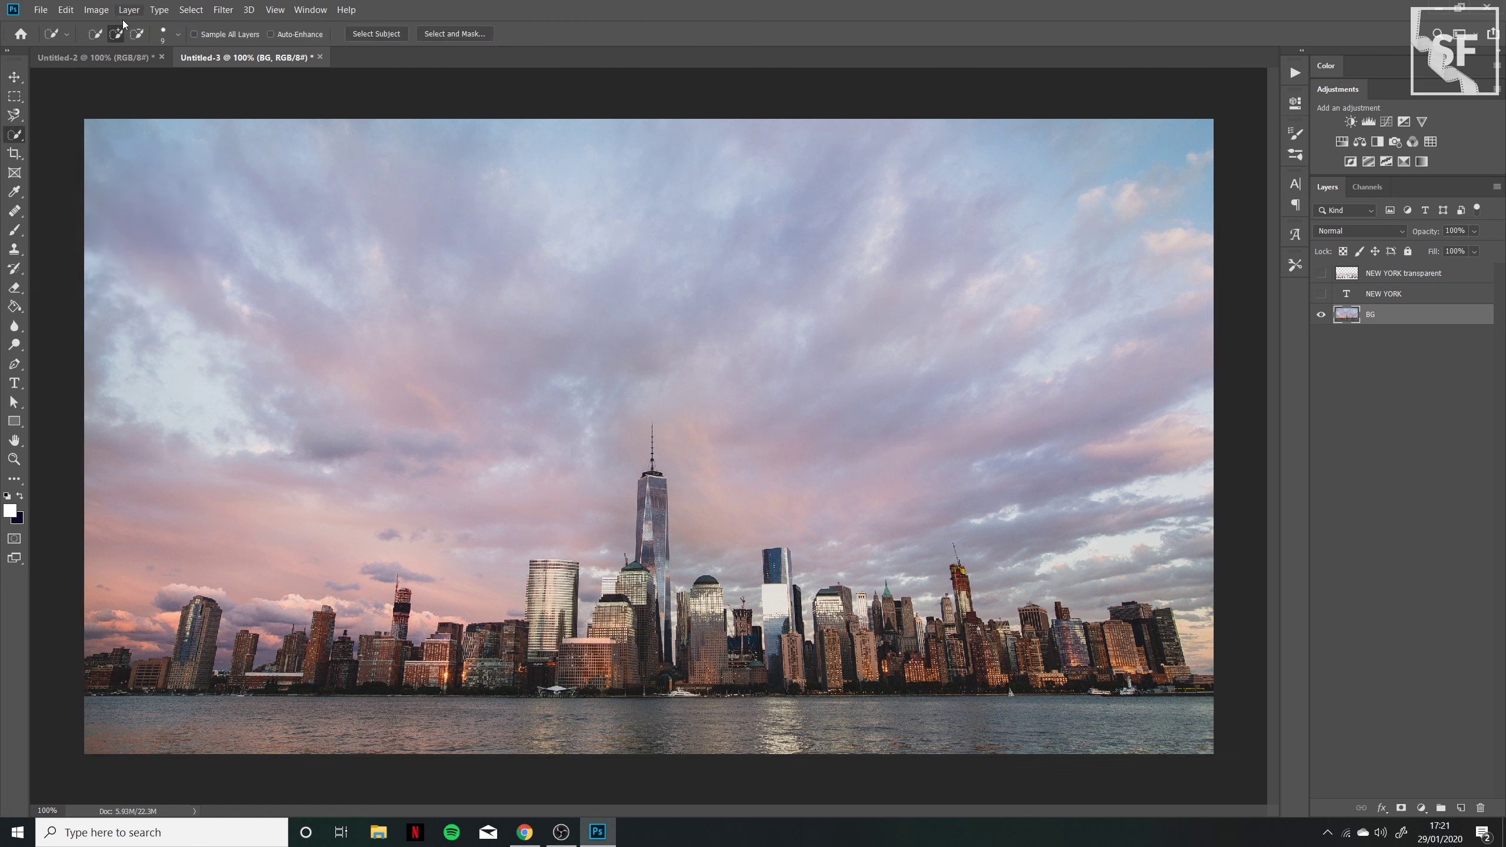
pyautogui.click(166, 34)
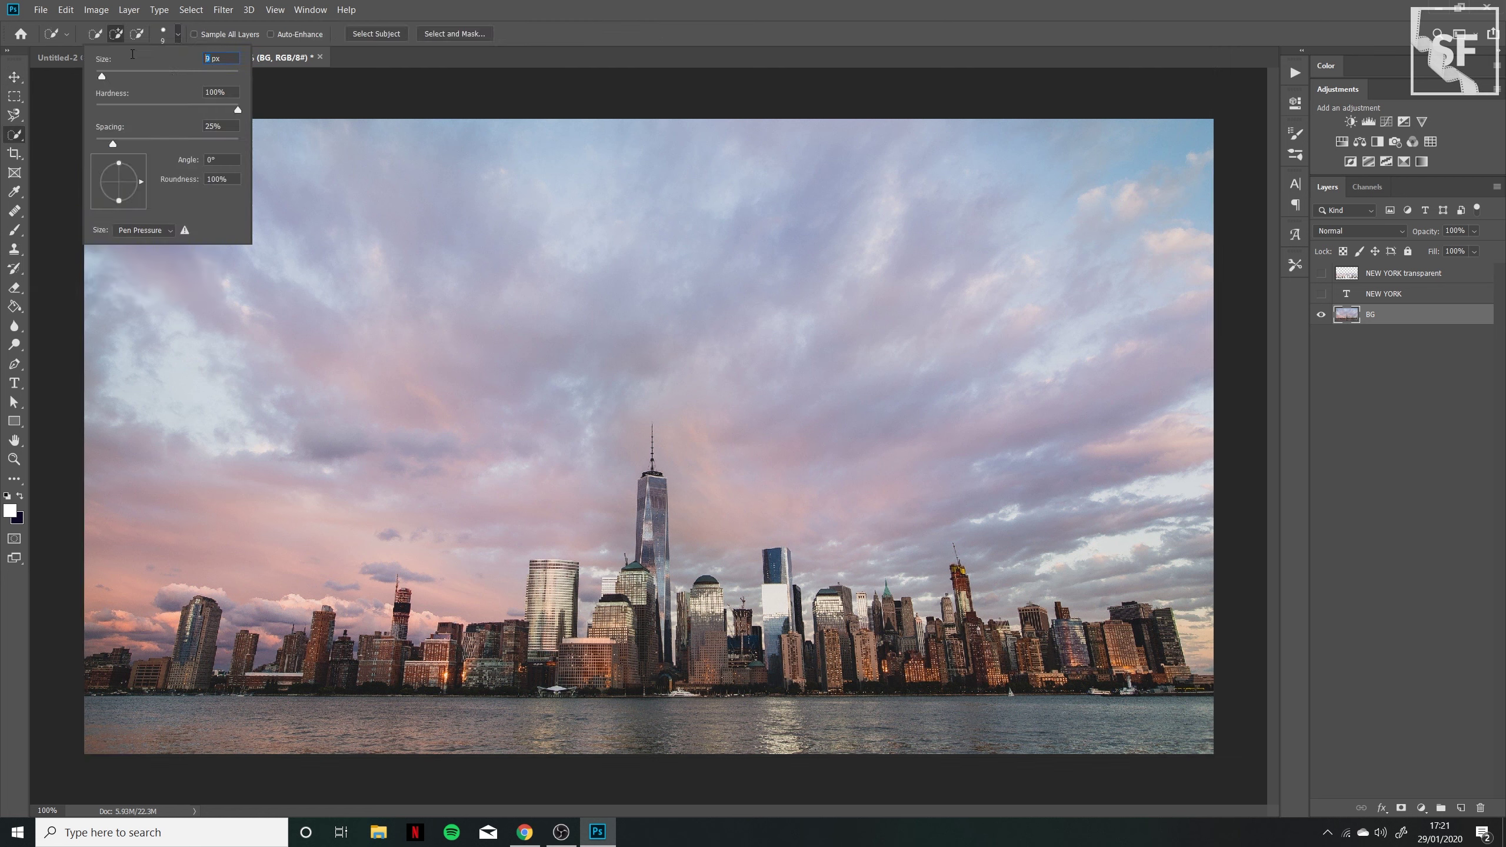
pyautogui.write('25')
pyautogui.press('Return')
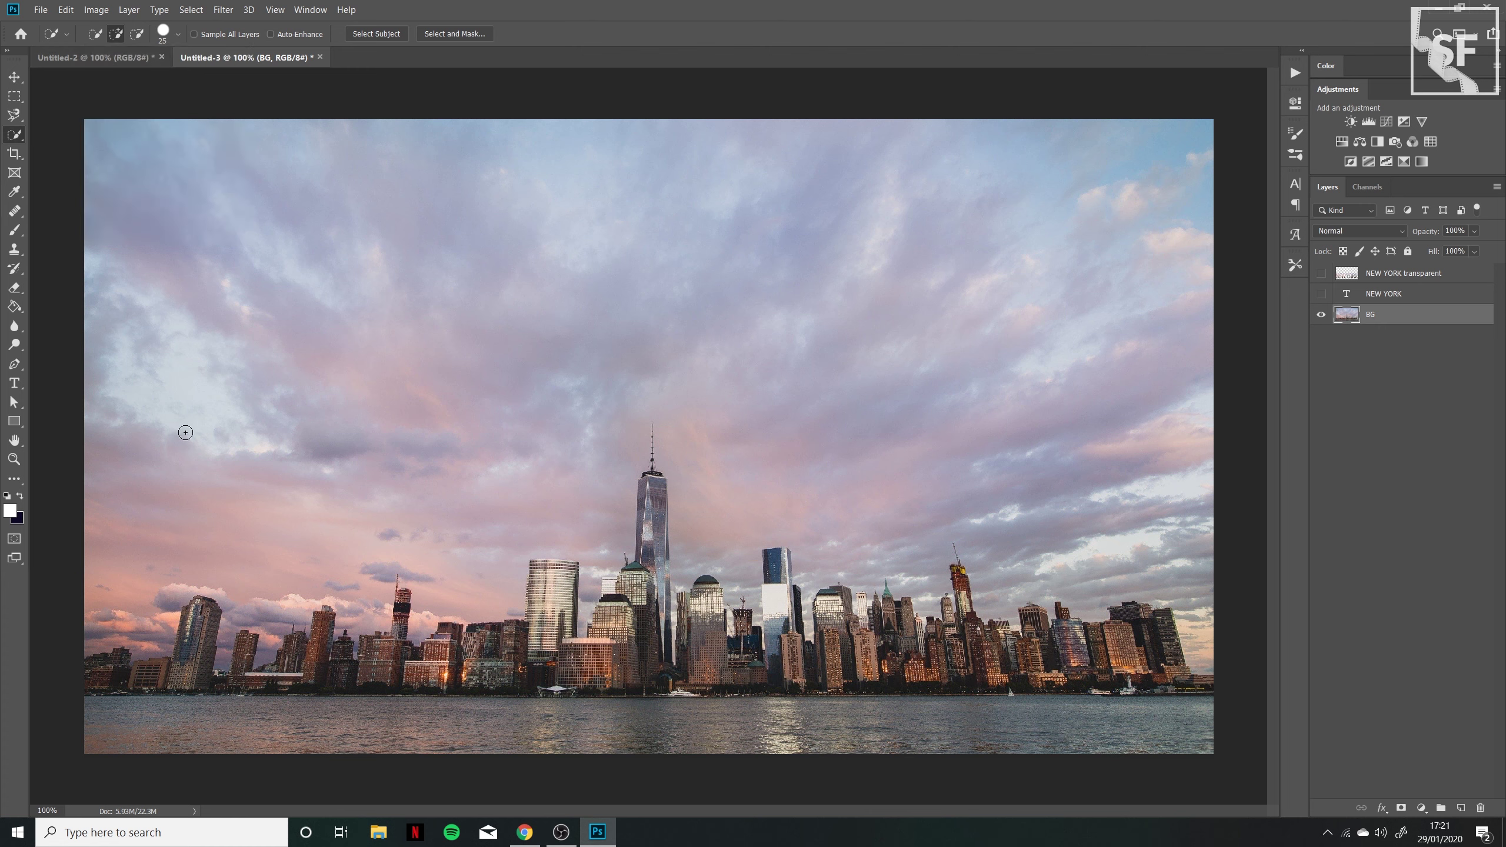
# Select all the buildings along the skyline with Quick Selection and subtract the water below them from the selection.
pyautogui.moveTo(98, 680)
pyautogui.mouseDown()
pyautogui.moveTo(176, 675)
pyautogui.moveTo(203, 623)
pyautogui.moveTo(203, 684)
pyautogui.moveTo(237, 687)
pyautogui.moveTo(241, 662)
pyautogui.moveTo(259, 690)
pyautogui.moveTo(328, 634)
pyautogui.moveTo(331, 664)
pyautogui.moveTo(369, 667)
pyautogui.moveTo(390, 642)
pyautogui.moveTo(417, 672)
pyautogui.moveTo(472, 652)
pyautogui.moveTo(450, 638)
pyautogui.moveTo(433, 649)
pyautogui.moveTo(547, 644)
pyautogui.moveTo(559, 569)
pyautogui.moveTo(542, 658)
pyautogui.moveTo(564, 685)
pyautogui.moveTo(618, 646)
pyautogui.moveTo(623, 595)
pyautogui.moveTo(650, 537)
pyautogui.mouseUp()
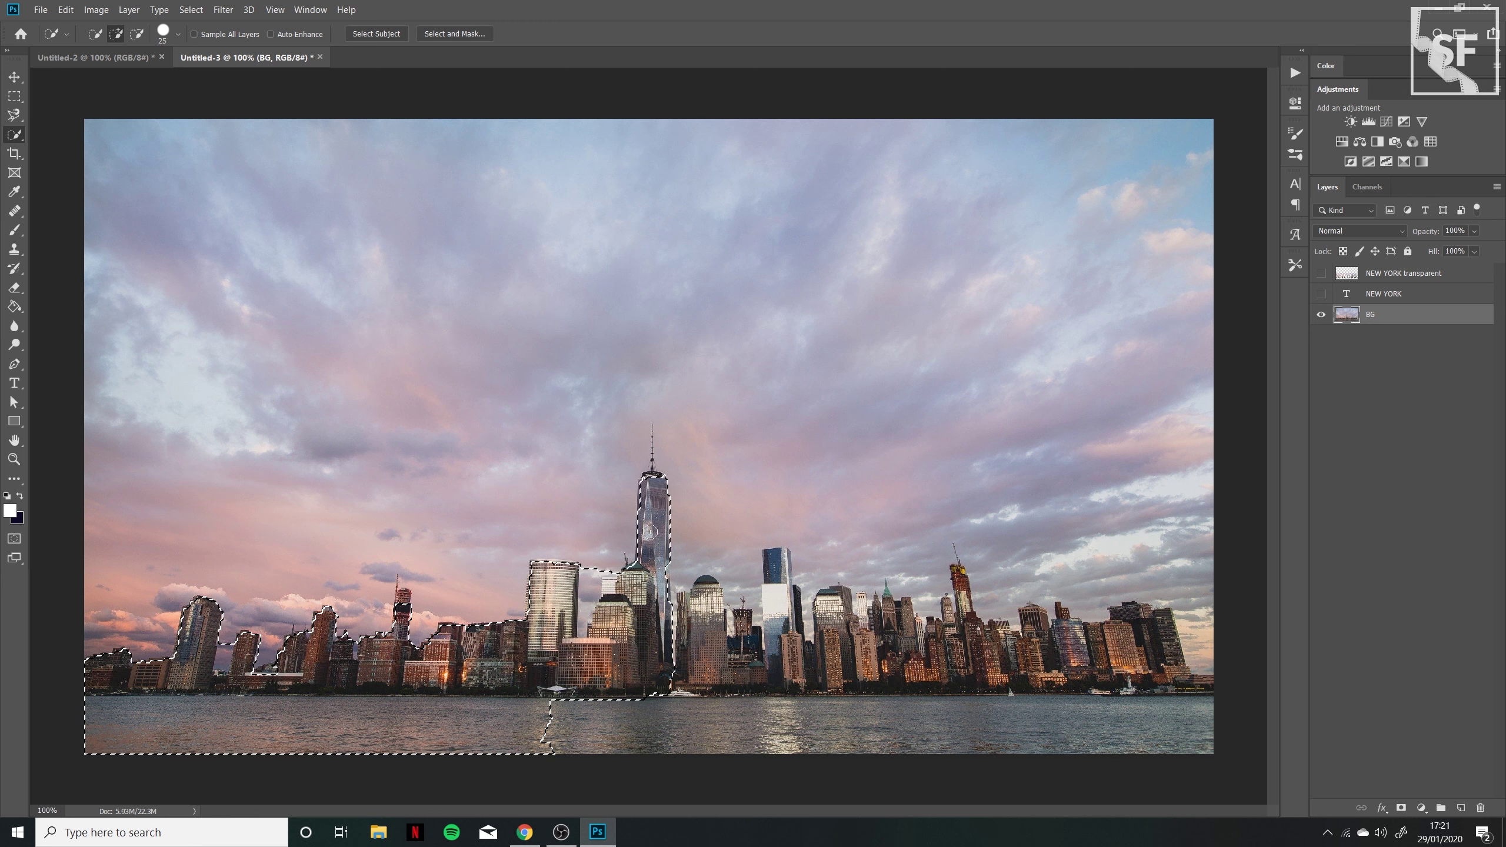
pyautogui.moveTo(659, 618)
pyautogui.mouseDown()
pyautogui.moveTo(653, 677)
pyautogui.moveTo(673, 682)
pyautogui.moveTo(707, 584)
pyautogui.moveTo(709, 620)
pyautogui.moveTo(739, 646)
pyautogui.moveTo(793, 644)
pyautogui.moveTo(774, 565)
pyautogui.moveTo(798, 657)
pyautogui.moveTo(836, 652)
pyautogui.moveTo(842, 614)
pyautogui.moveTo(889, 667)
pyautogui.moveTo(900, 620)
pyautogui.moveTo(905, 656)
pyautogui.moveTo(970, 620)
pyautogui.moveTo(962, 576)
pyautogui.moveTo(964, 637)
pyautogui.moveTo(1029, 646)
pyautogui.moveTo(1038, 621)
pyautogui.moveTo(1097, 644)
pyautogui.moveTo(1148, 626)
pyautogui.moveTo(1154, 663)
pyautogui.mouseUp()
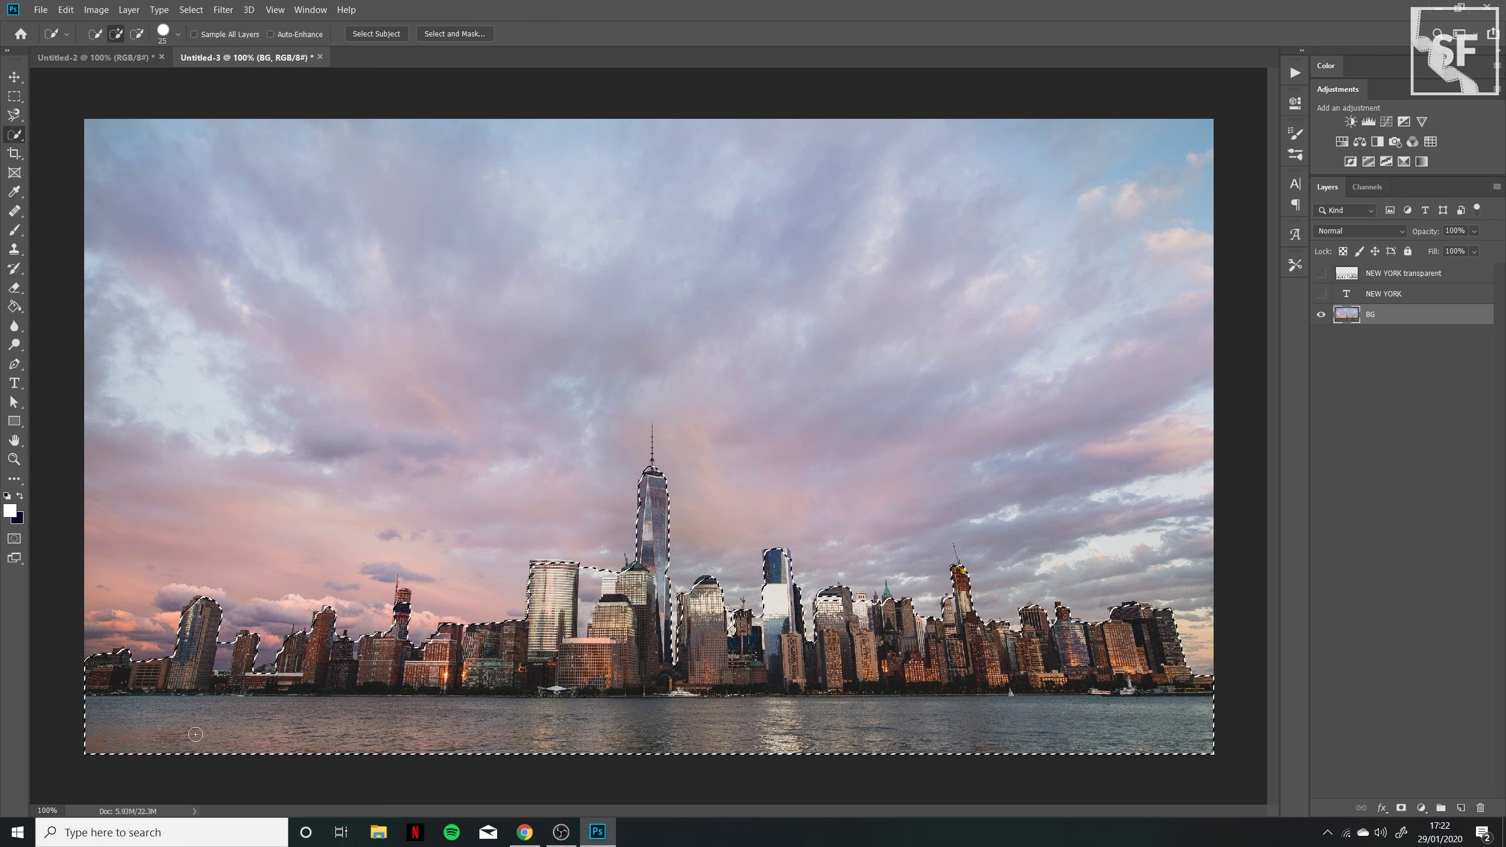
pyautogui.press('alt')
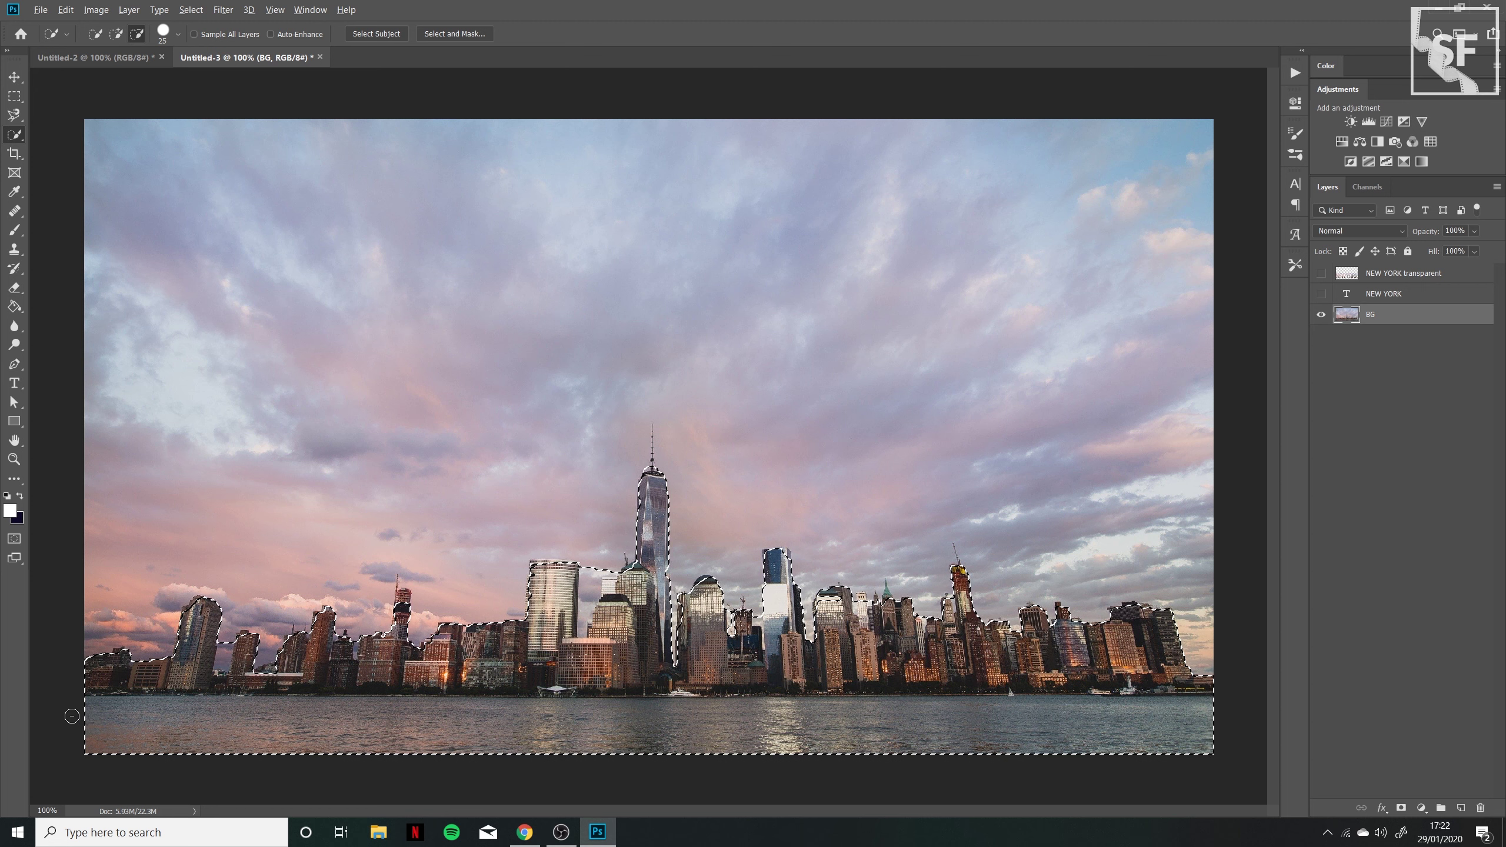
pyautogui.moveTo(118, 720); pyautogui.dragTo(706, 715)
pyautogui.moveTo(814, 716)
pyautogui.mouseDown()
pyautogui.moveTo(1201, 713)
pyautogui.moveTo(961, 749)
pyautogui.moveTo(750, 709)
pyautogui.moveTo(681, 716)
pyautogui.moveTo(808, 706)
pyautogui.moveTo(773, 707)
pyautogui.mouseUp()
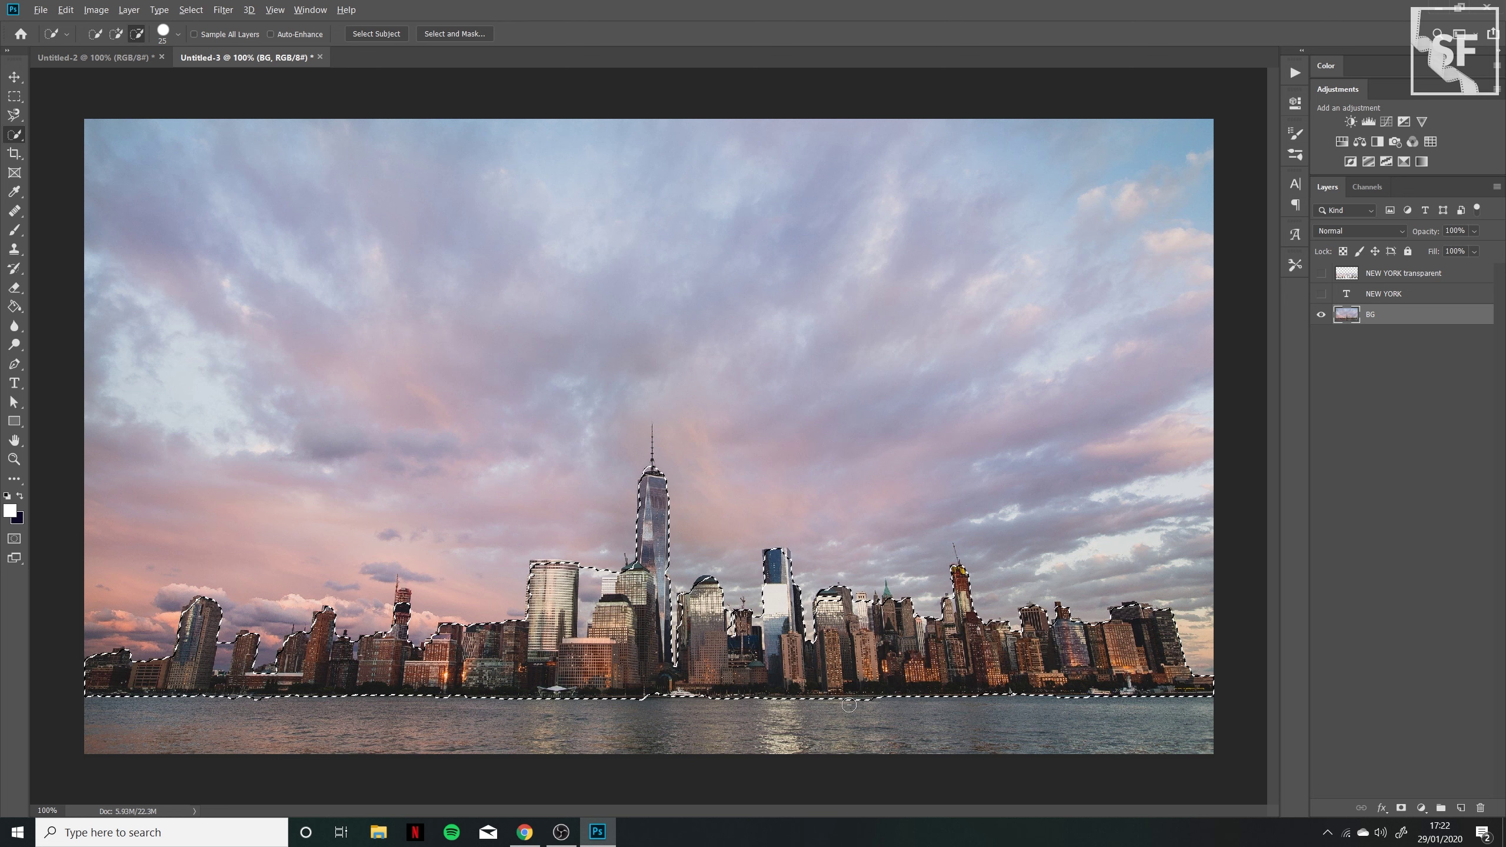
# Refine the lower edge of the skyline selection along the waterline, adding missed shoreline and subtracting leftover water.
pyautogui.moveTo(867, 705); pyautogui.dragTo(884, 686)
pyautogui.press('alt')
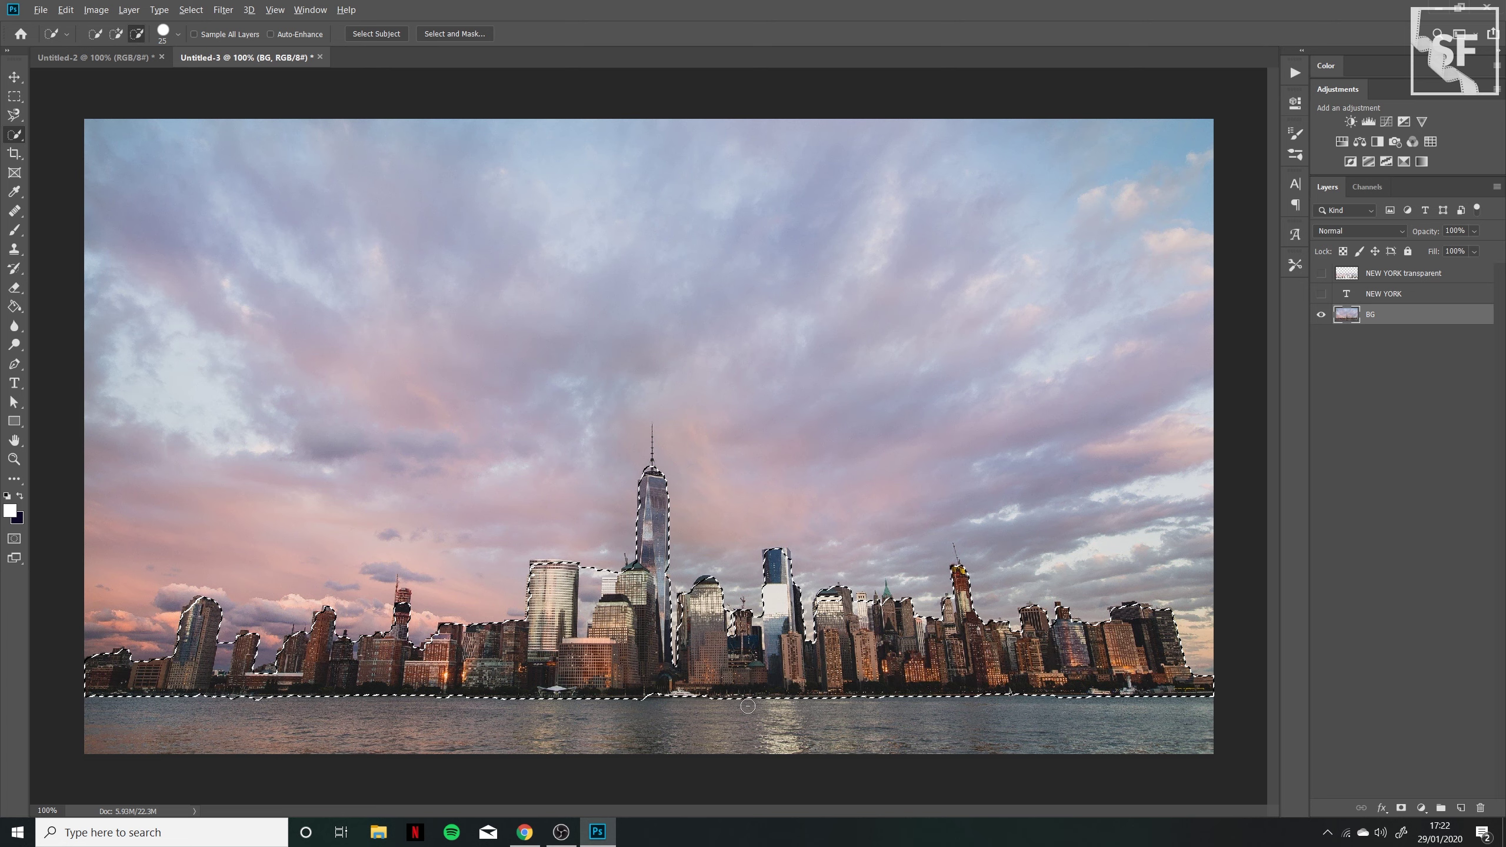
pyautogui.moveTo(681, 711); pyautogui.dragTo(645, 711)
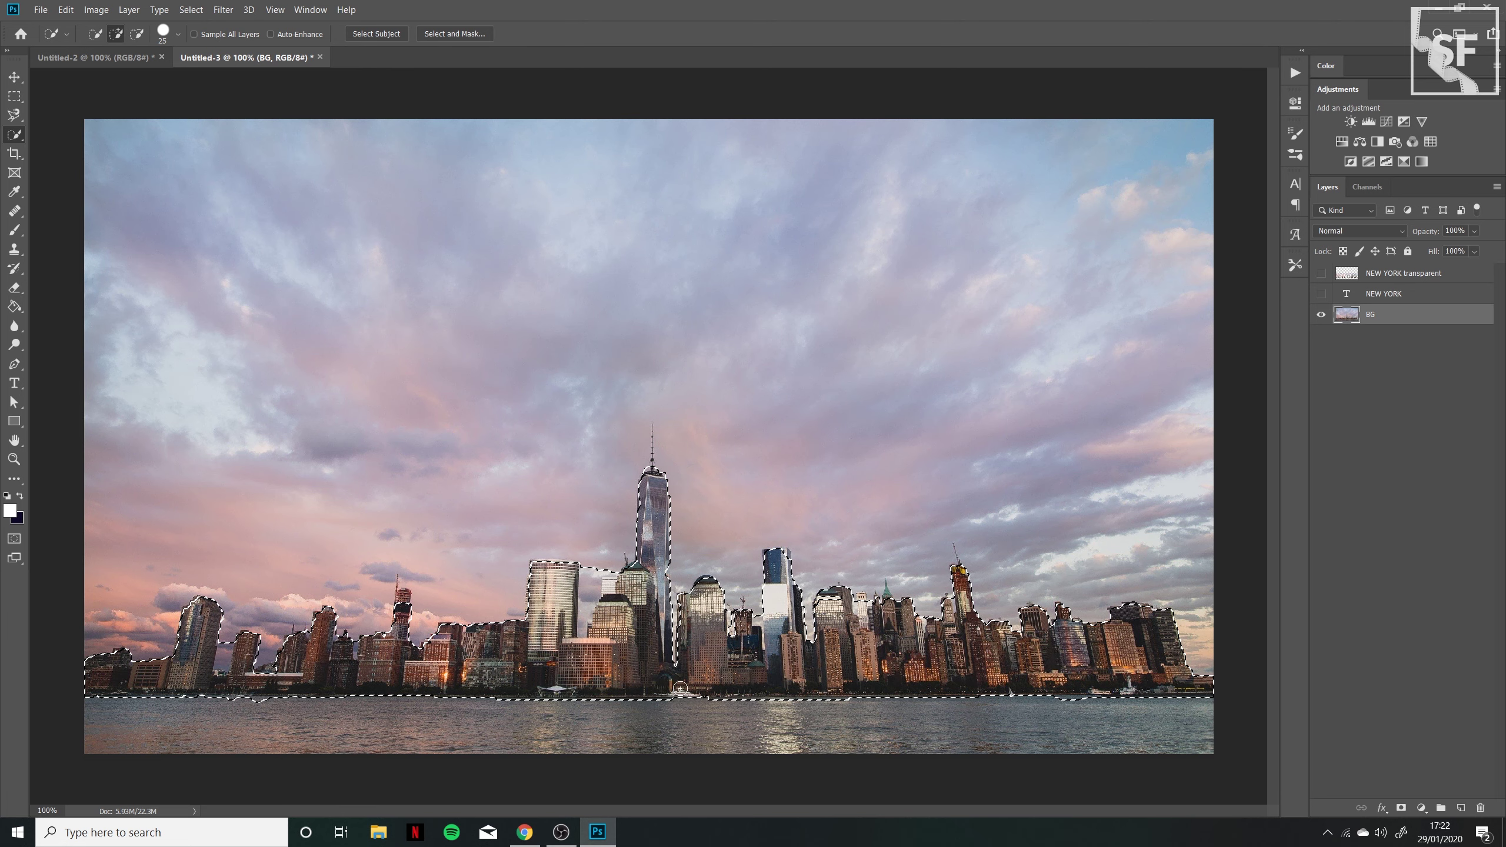
pyautogui.press('alt')
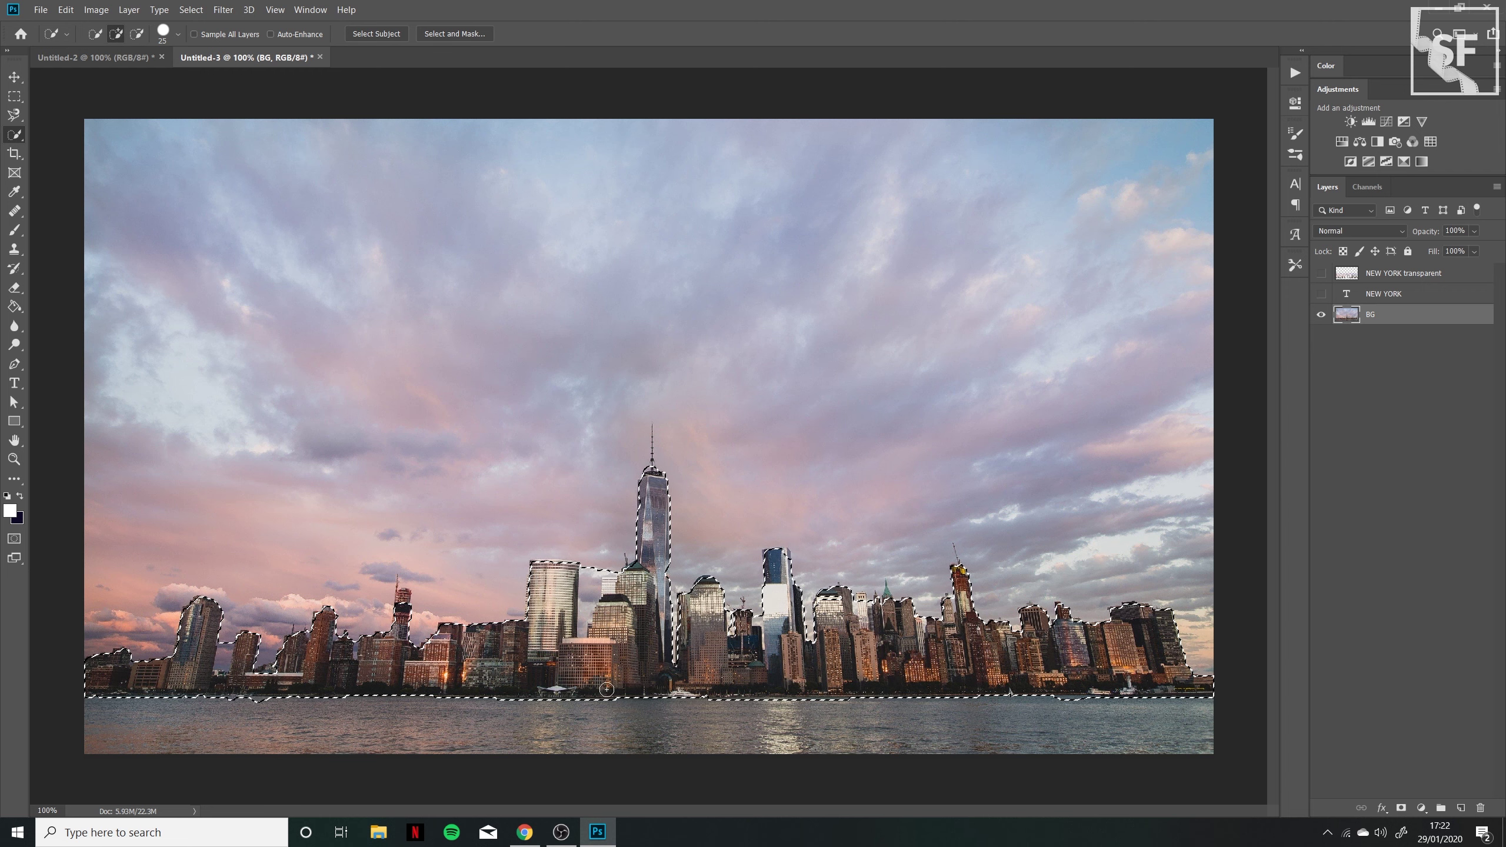
pyautogui.press('alt')
pyautogui.moveTo(587, 716); pyautogui.dragTo(433, 712)
pyautogui.press('alt')
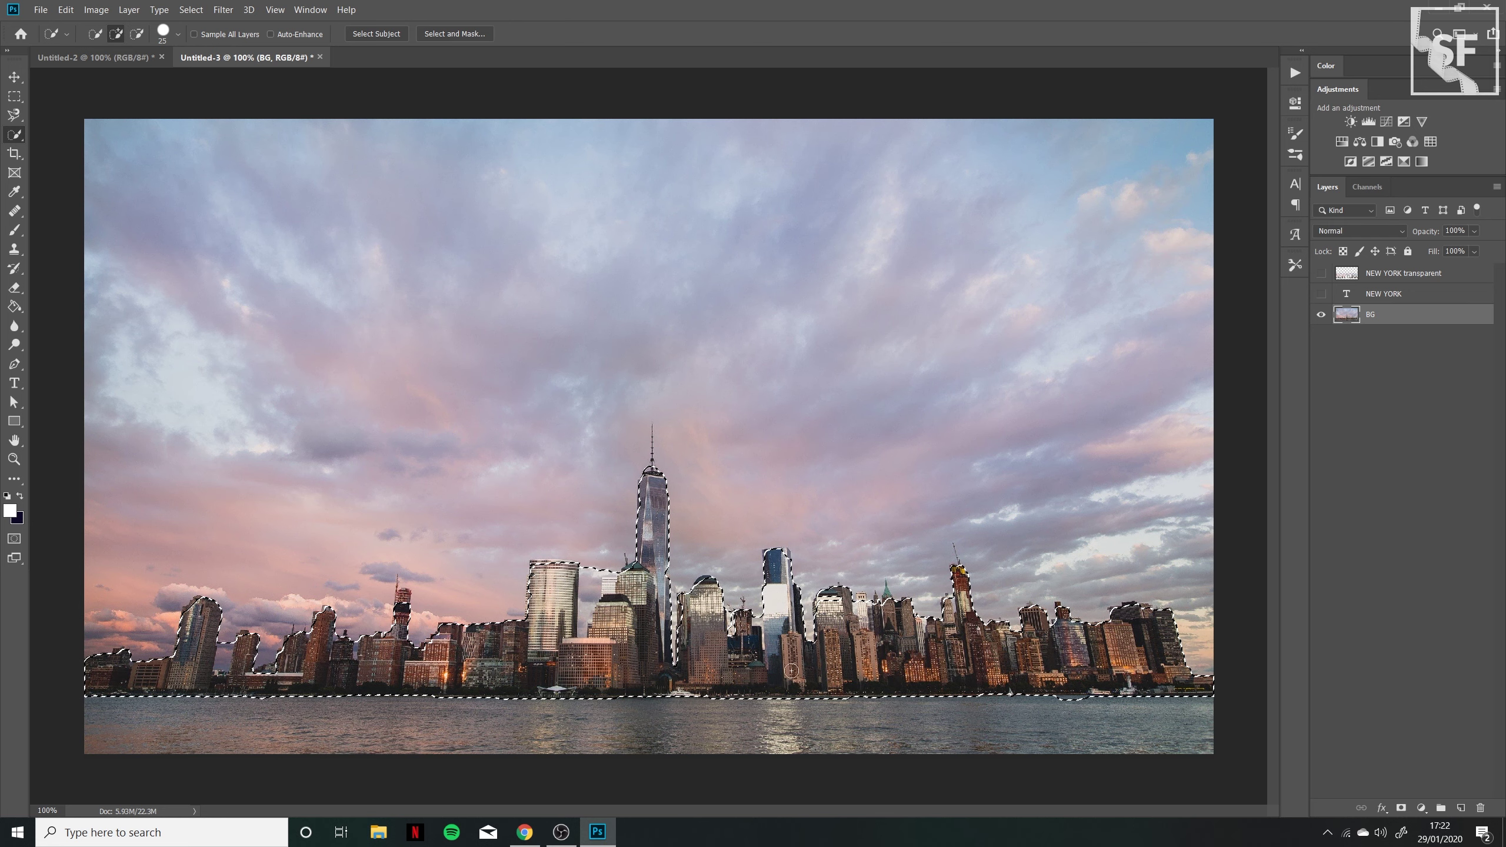
pyautogui.press('alt')
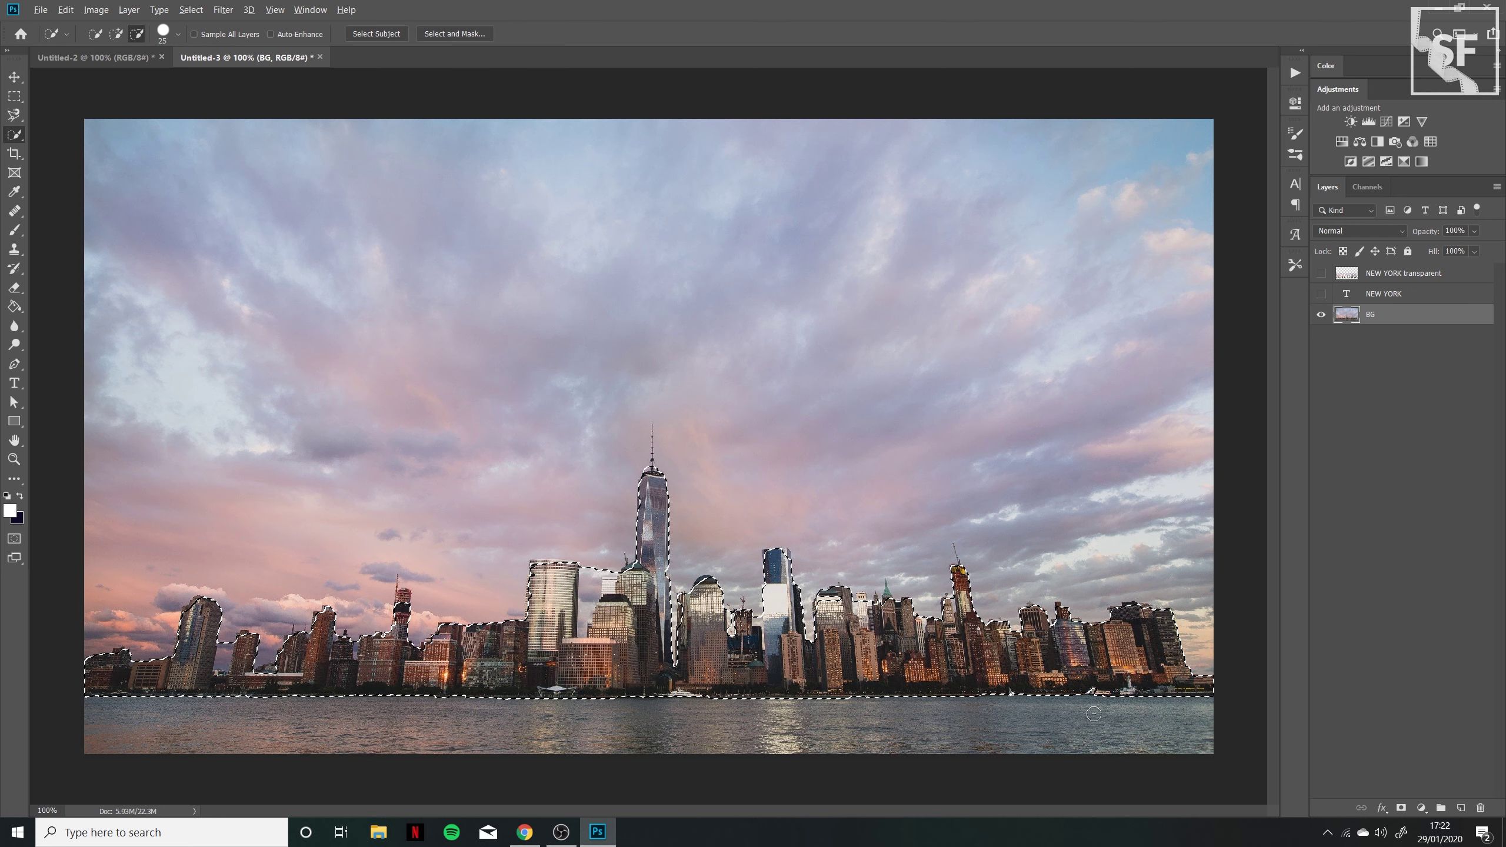
pyautogui.press('alt')
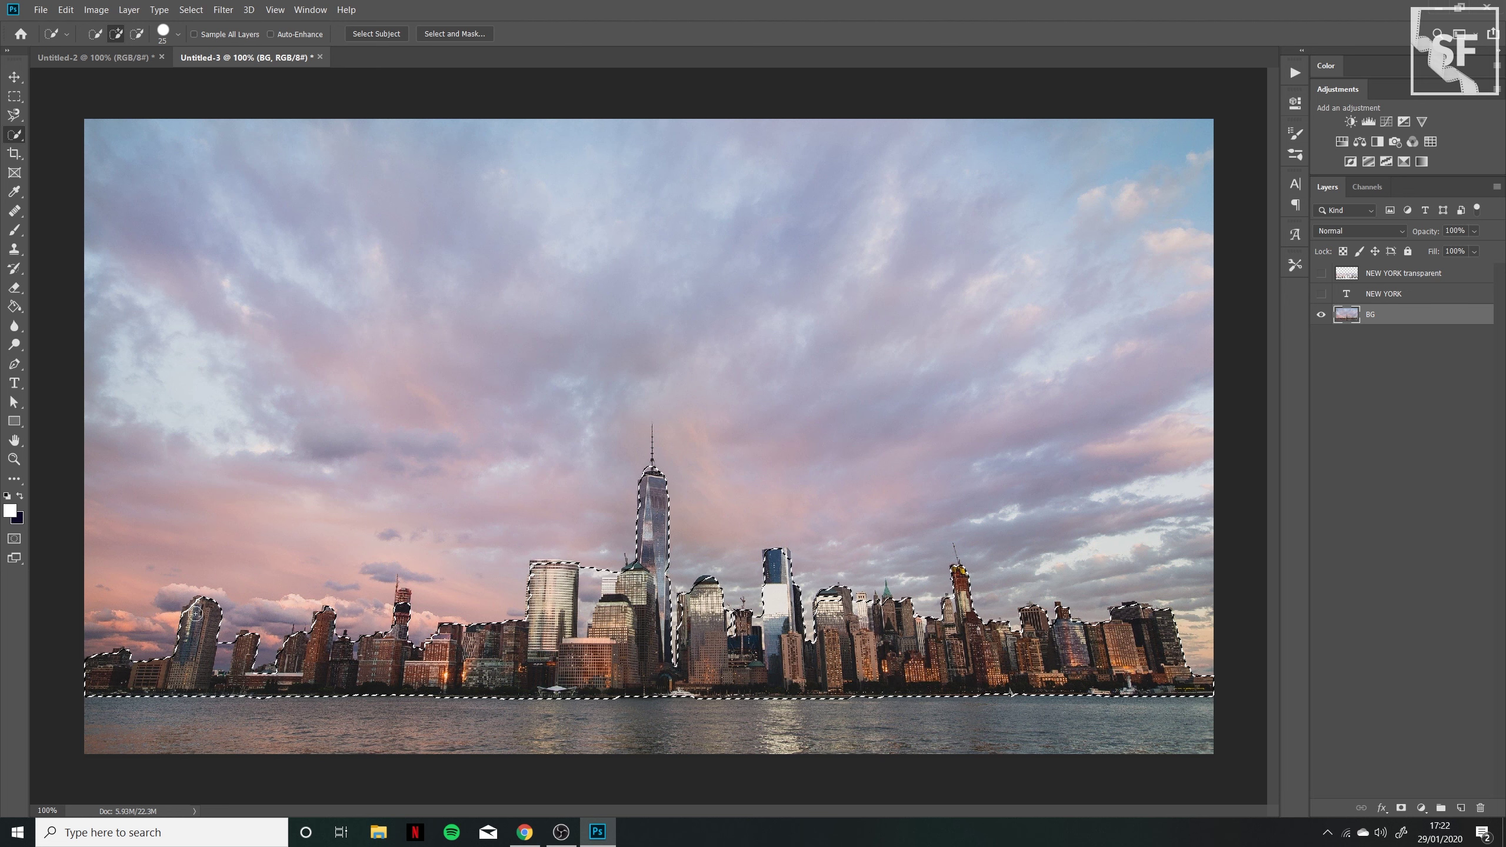
# Set the Quick Selection brush size to 10 px and refine the selection around the rooftops and the tallest tower's antenna.
pyautogui.click(177, 33)
pyautogui.moveTo(106, 77); pyautogui.dragTo(102, 76)
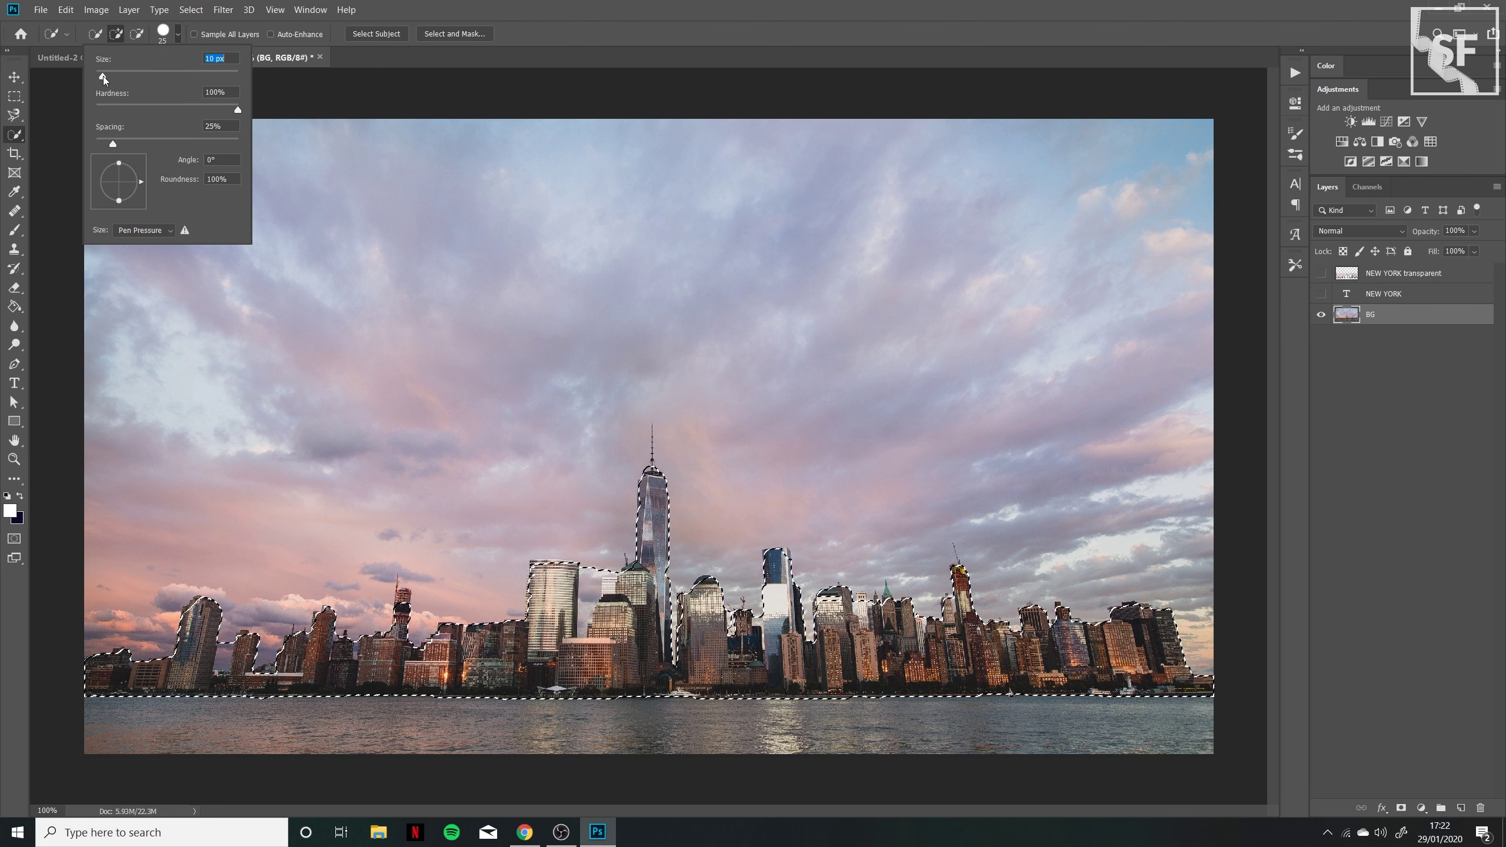
pyautogui.press('Return')
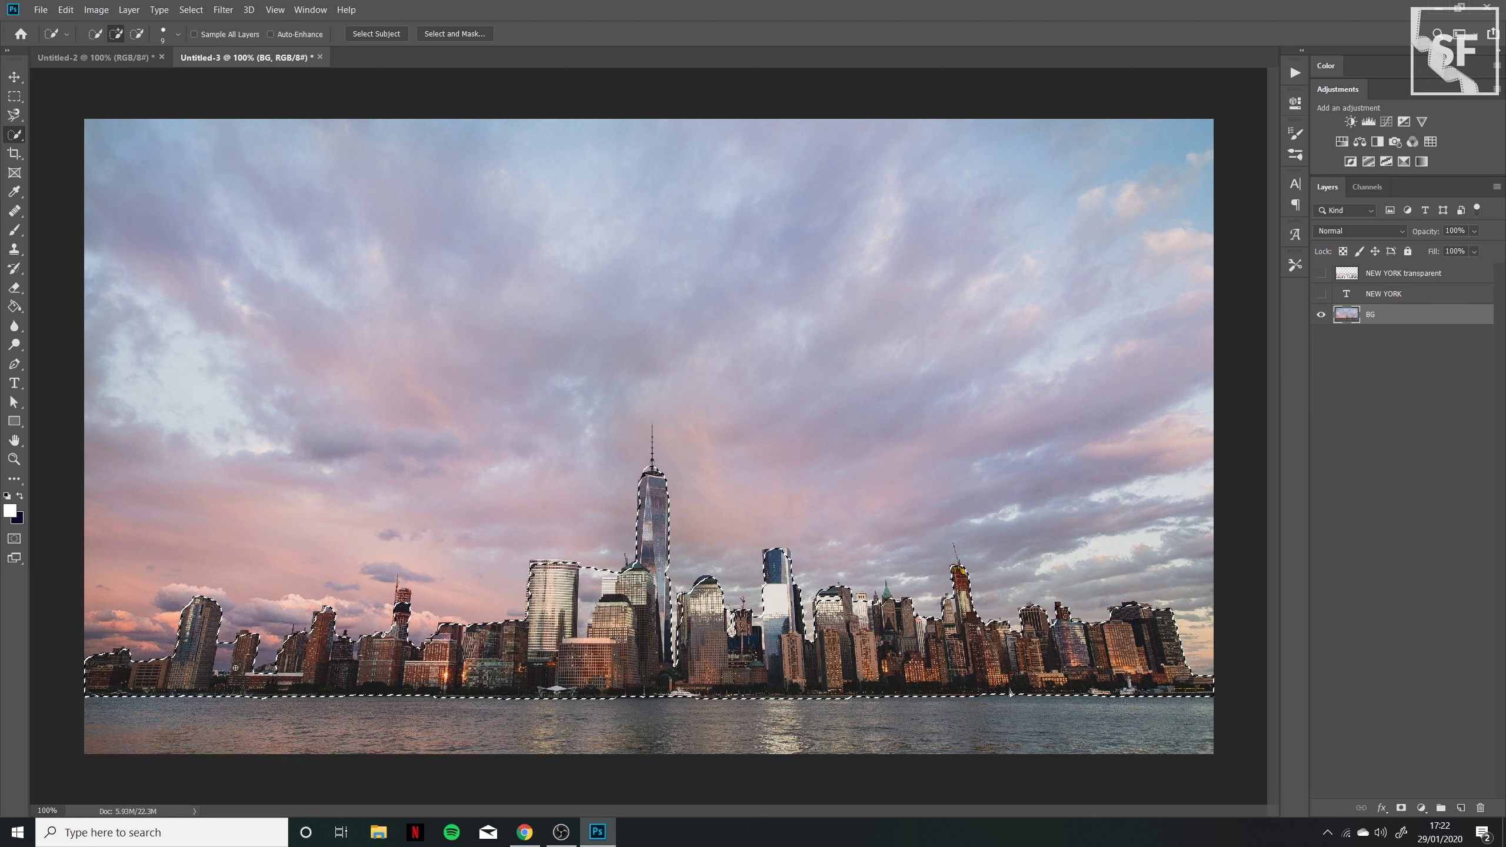
pyautogui.press('alt')
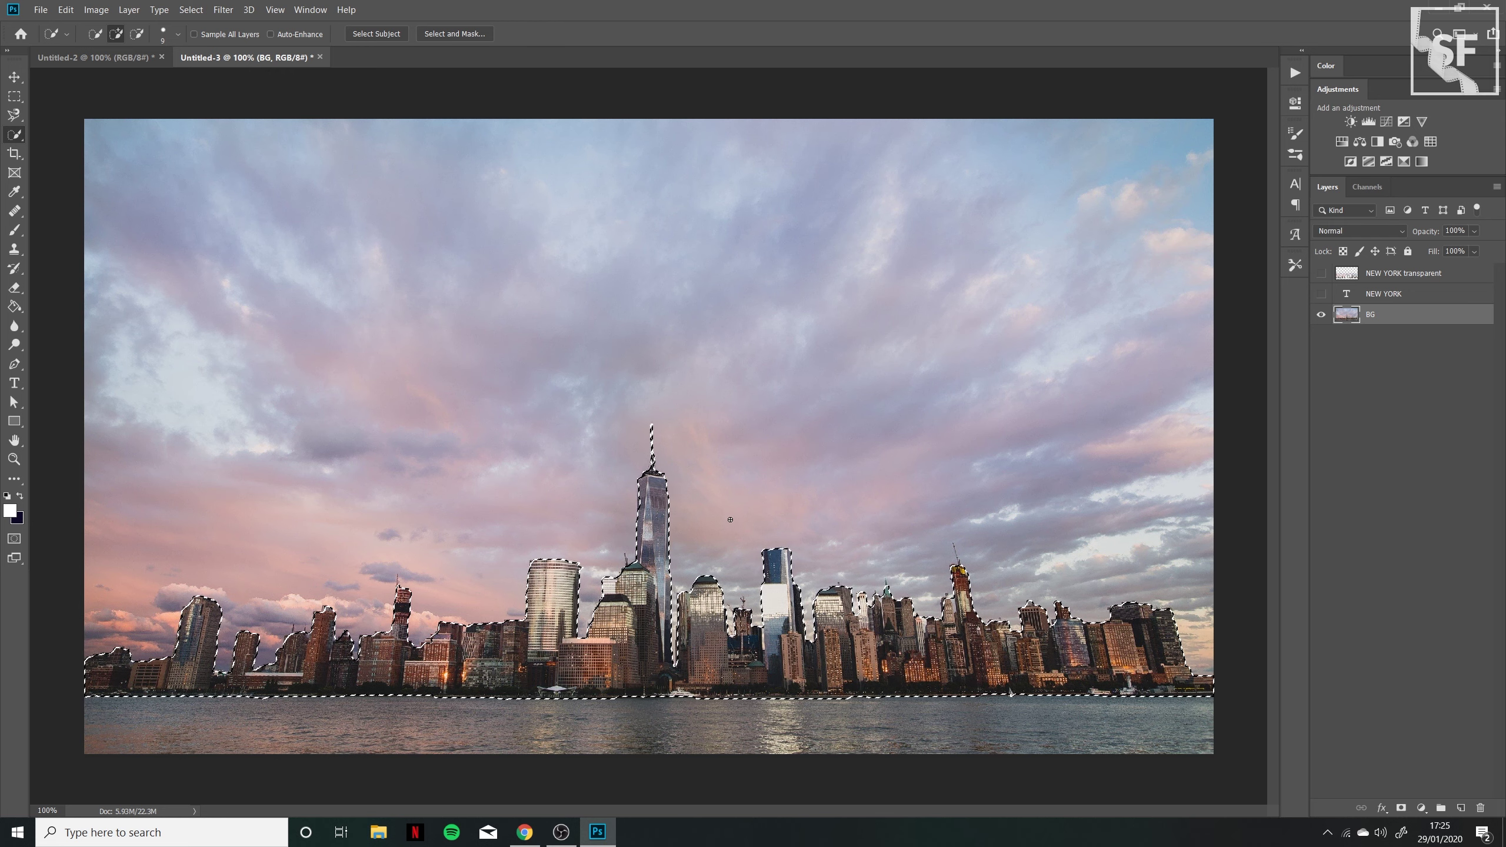
# Copy the selected buildings from the BG layer onto a new layer, and hide the BG layer.
pyautogui.hotkey('ctrl', 'shift', 'n')
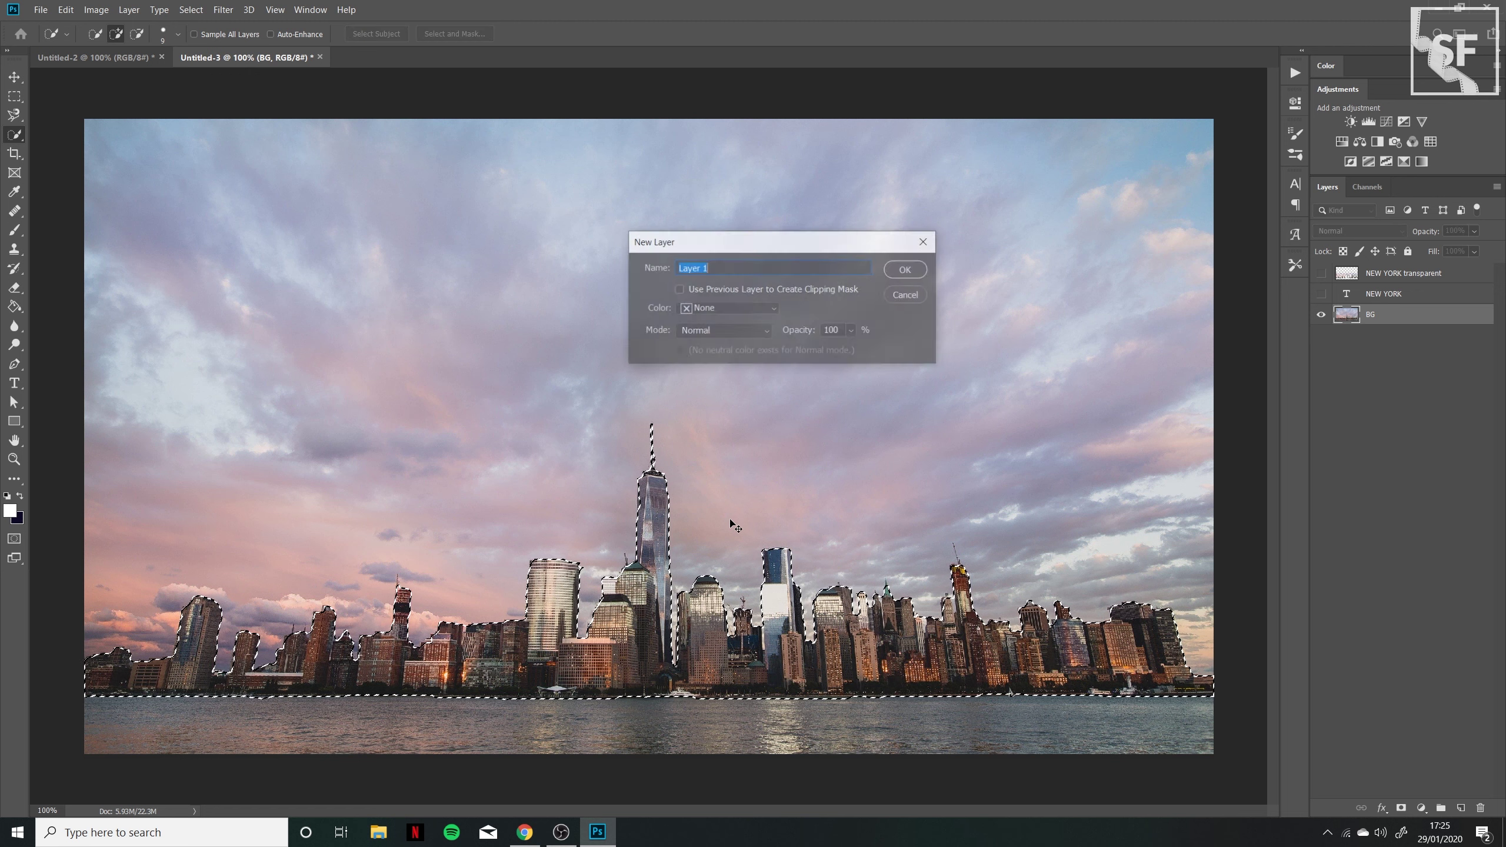
pyautogui.press('Return')
pyautogui.hotkey('ctrl', 'd')
pyautogui.click(14, 76)
pyautogui.click(1322, 336)
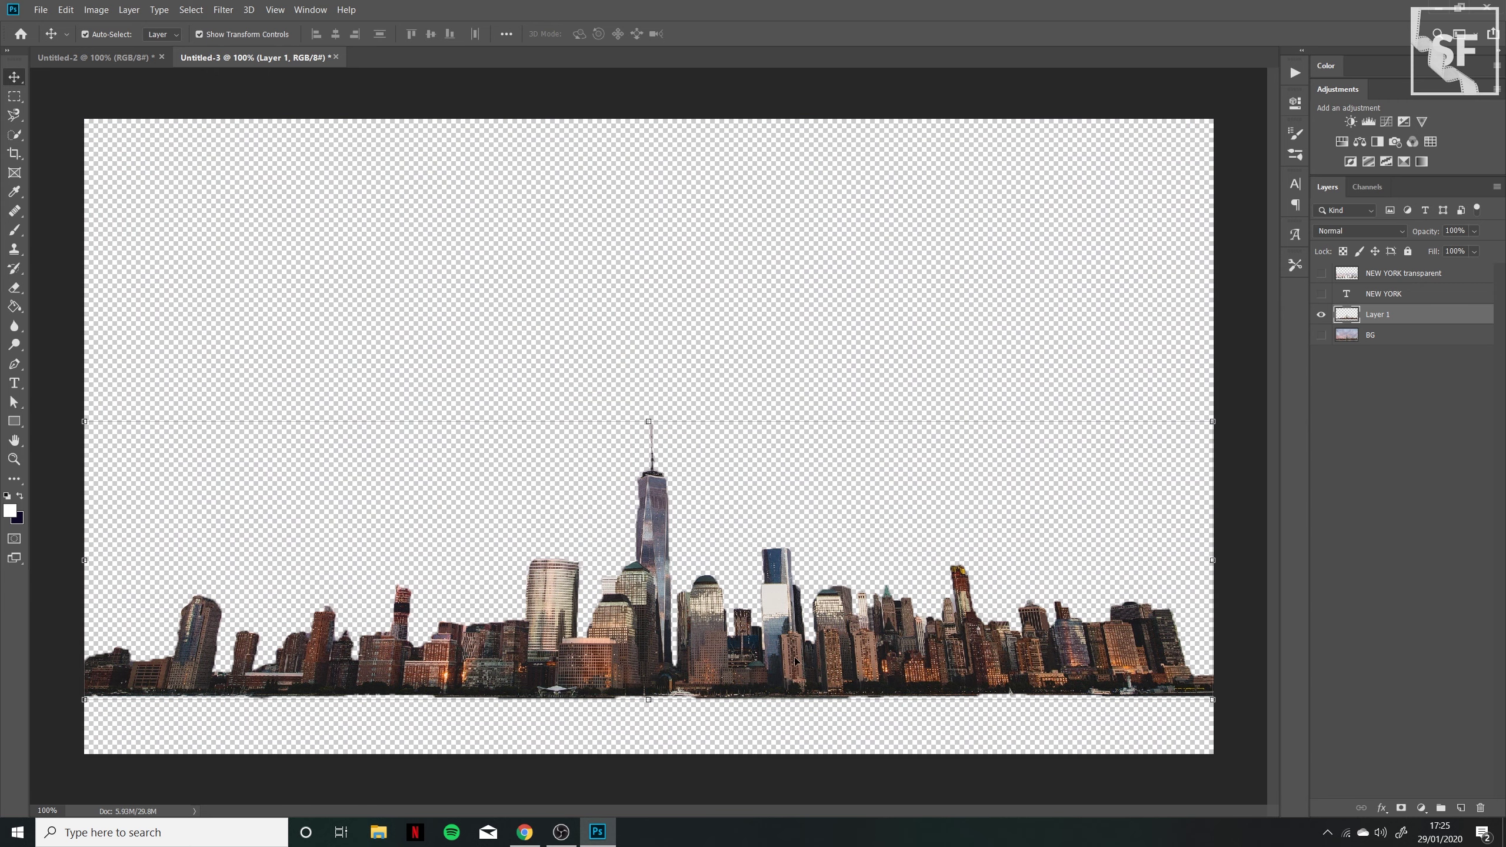
# Marquee-select the strip below the waterline on Layer 1, delete its leftover pixels, and return to the Move tool.
pyautogui.click(15, 98)
pyautogui.moveTo(1235, 765); pyautogui.dragTo(42, 696)
pyautogui.click(340, 508)
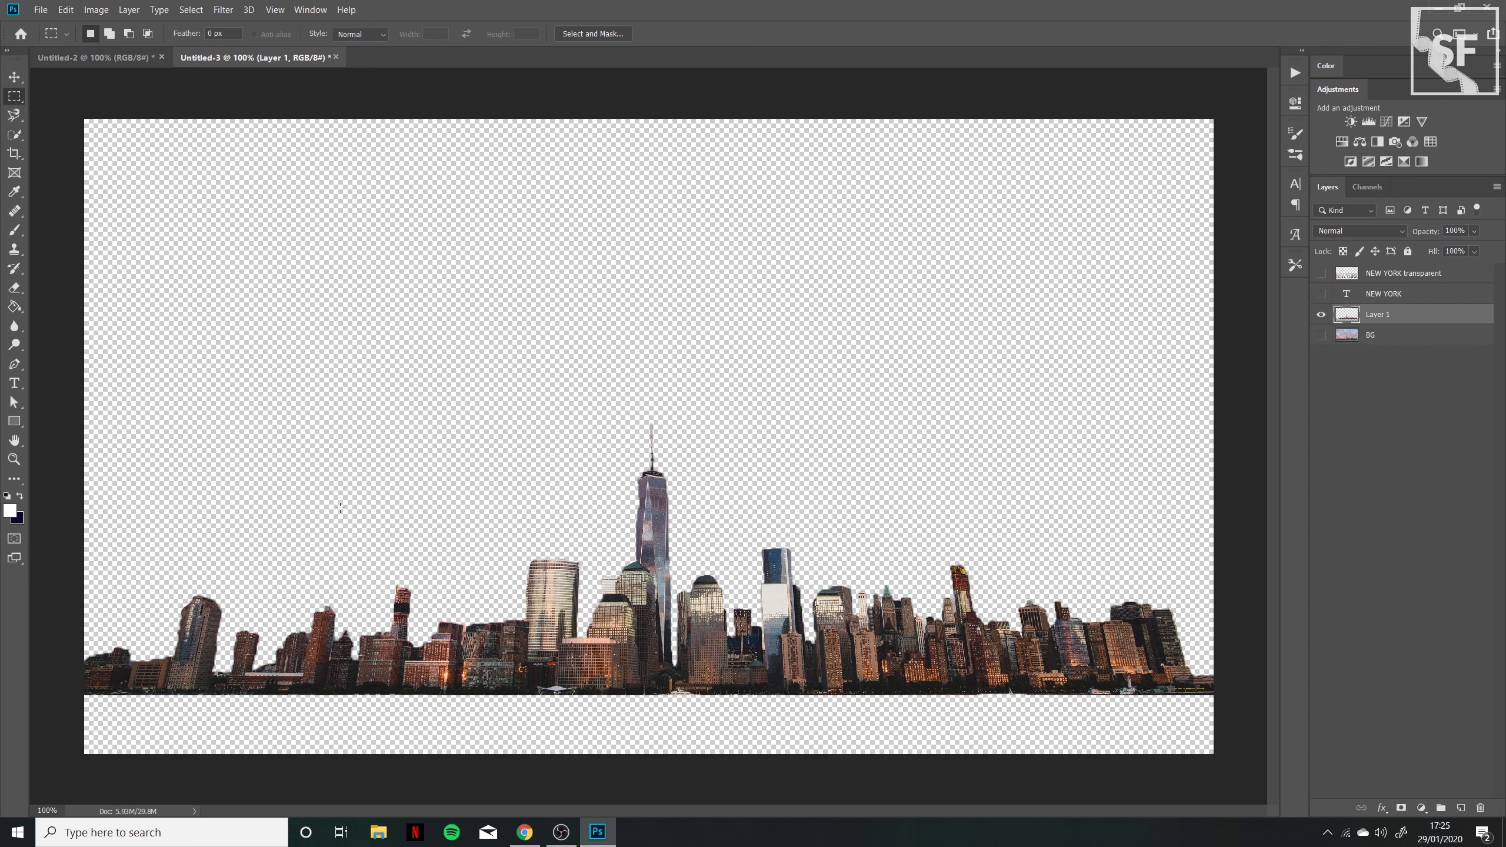
pyautogui.click(15, 77)
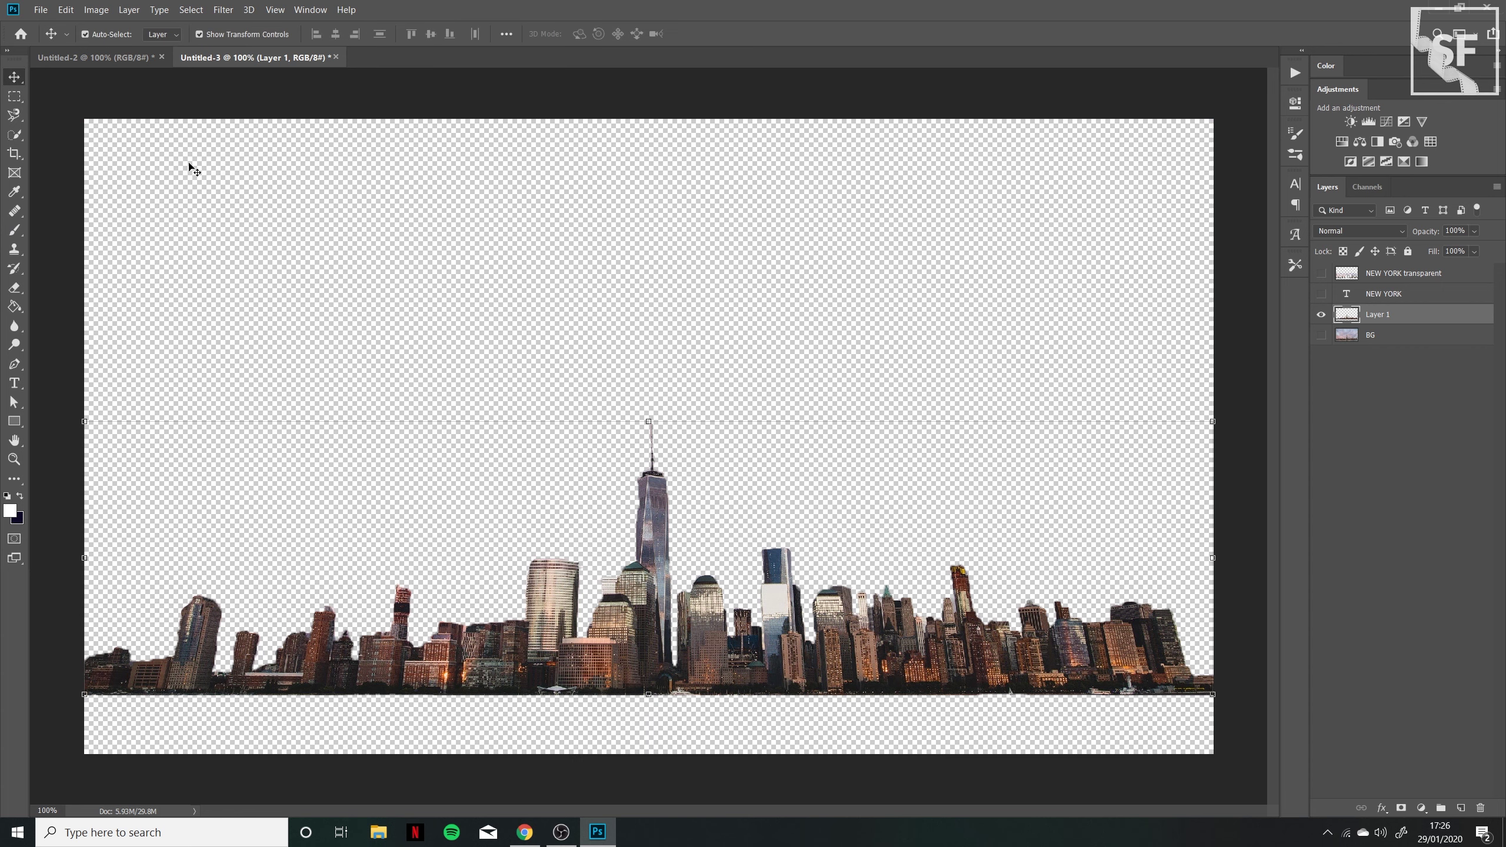
# Check the building cut-out against the BG layer, hide BG again, and show the NEW YORK transparent layer.
pyautogui.click(1321, 336)
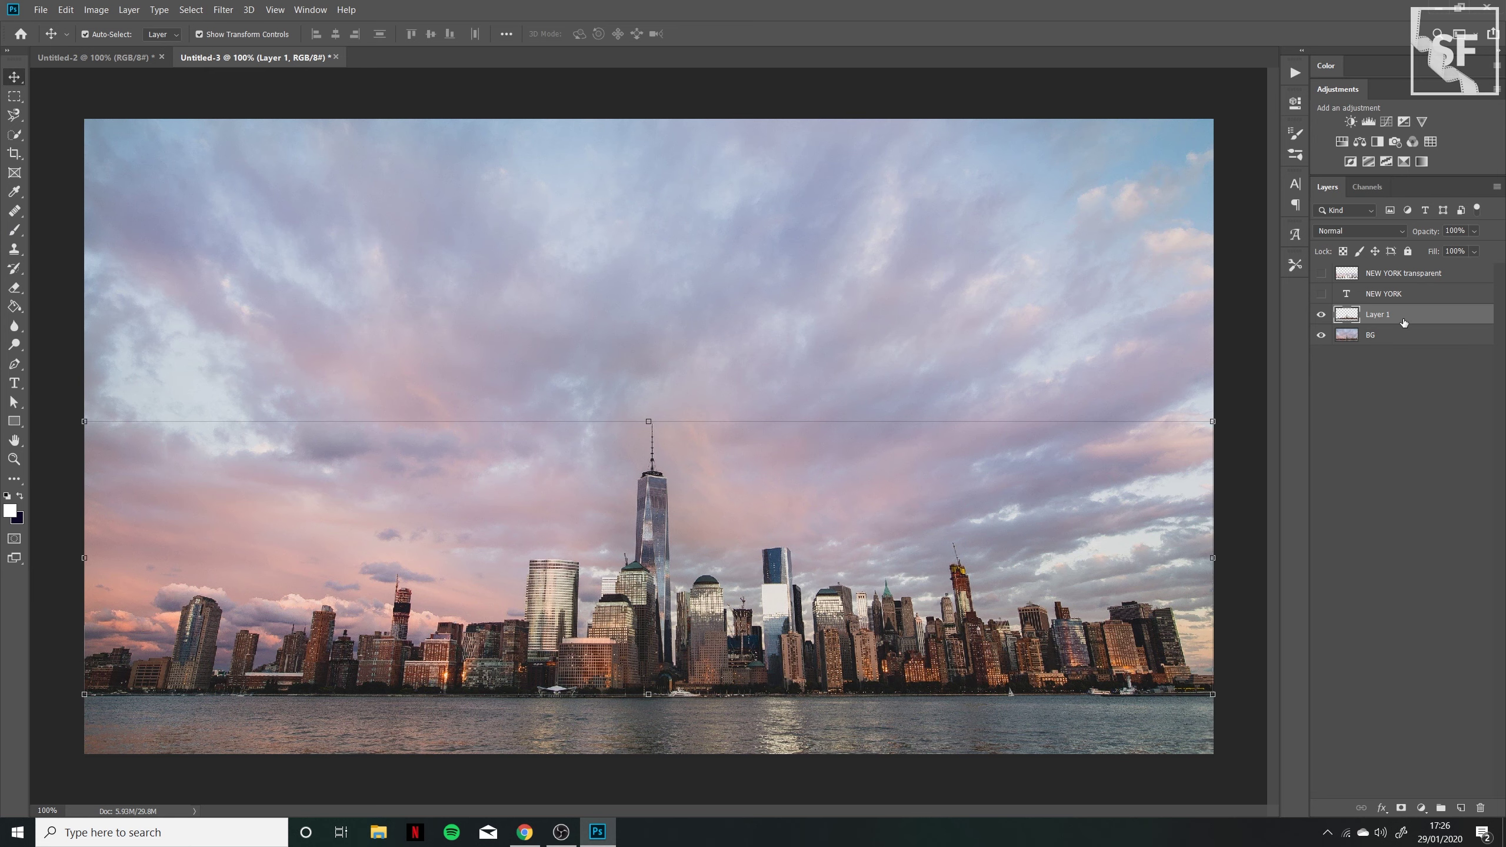
pyautogui.click(1321, 336)
pyautogui.click(1321, 274)
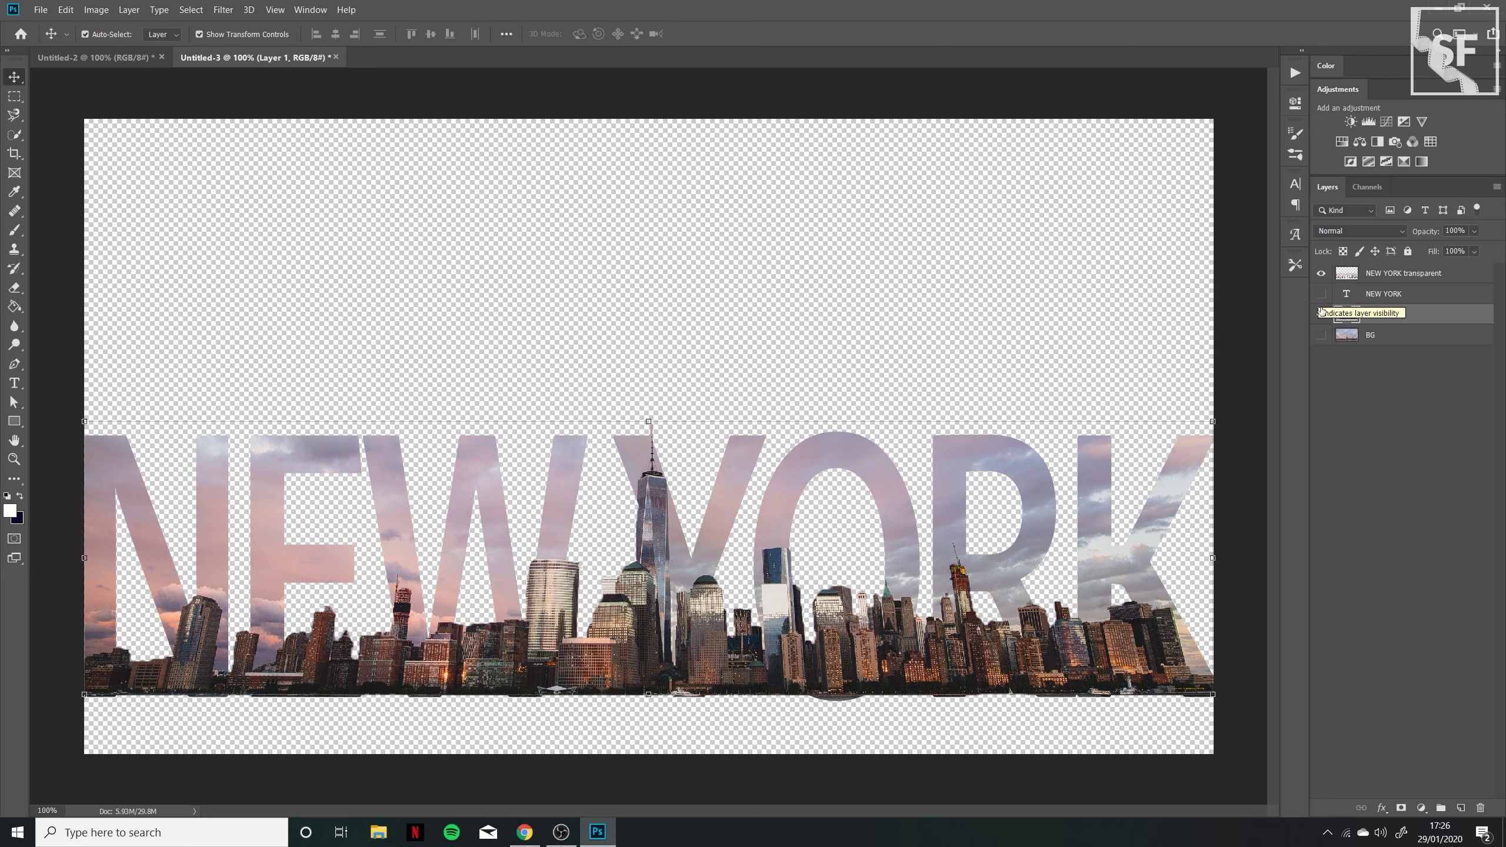
# Rename the building cut-out layer as Cut-Out.
pyautogui.doubleClick(1403, 317)
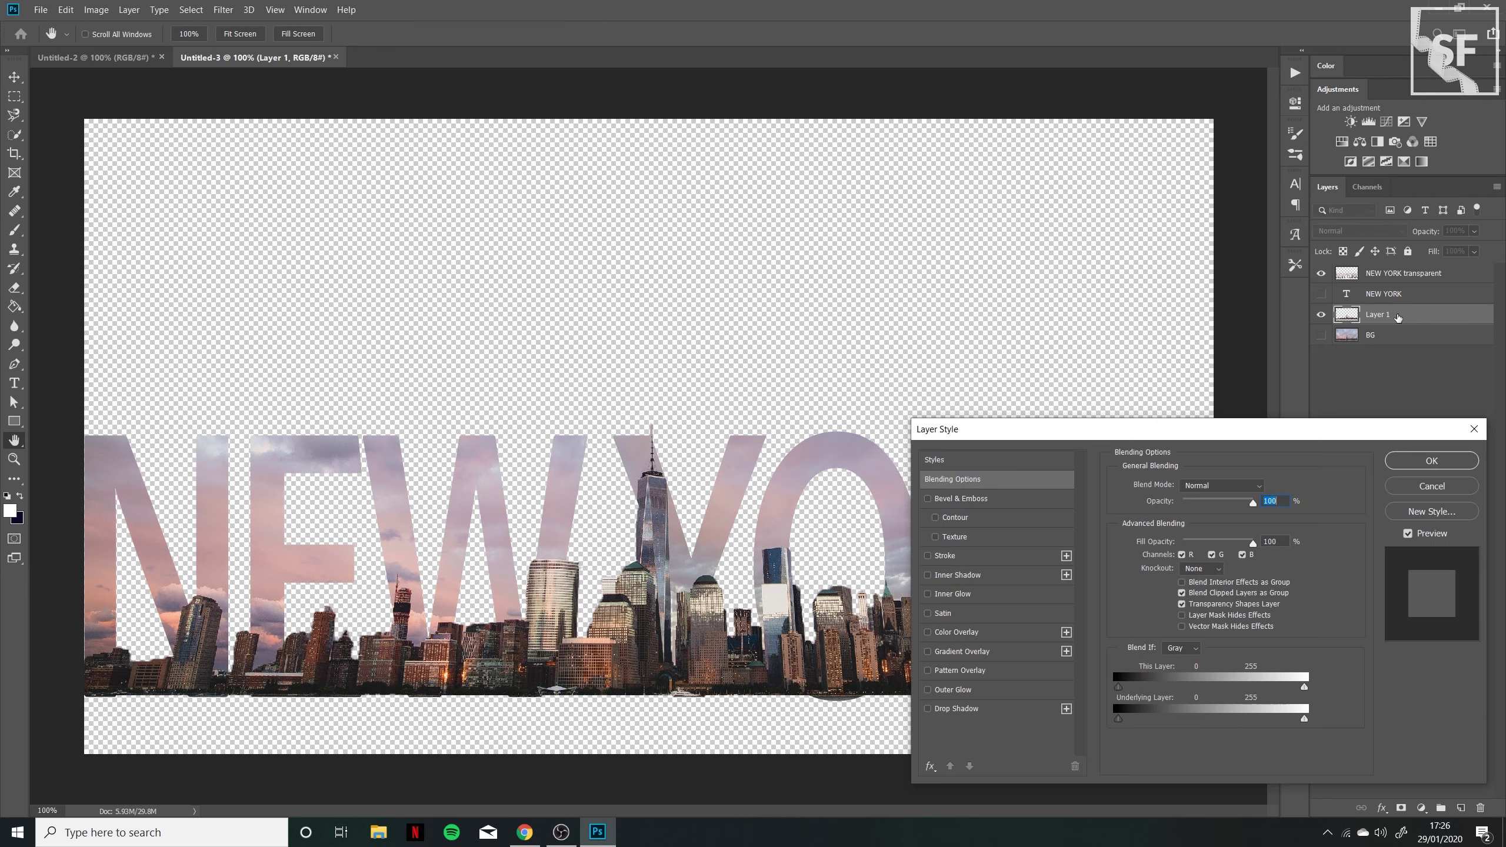
pyautogui.click(1475, 429)
pyautogui.doubleClick(1377, 313)
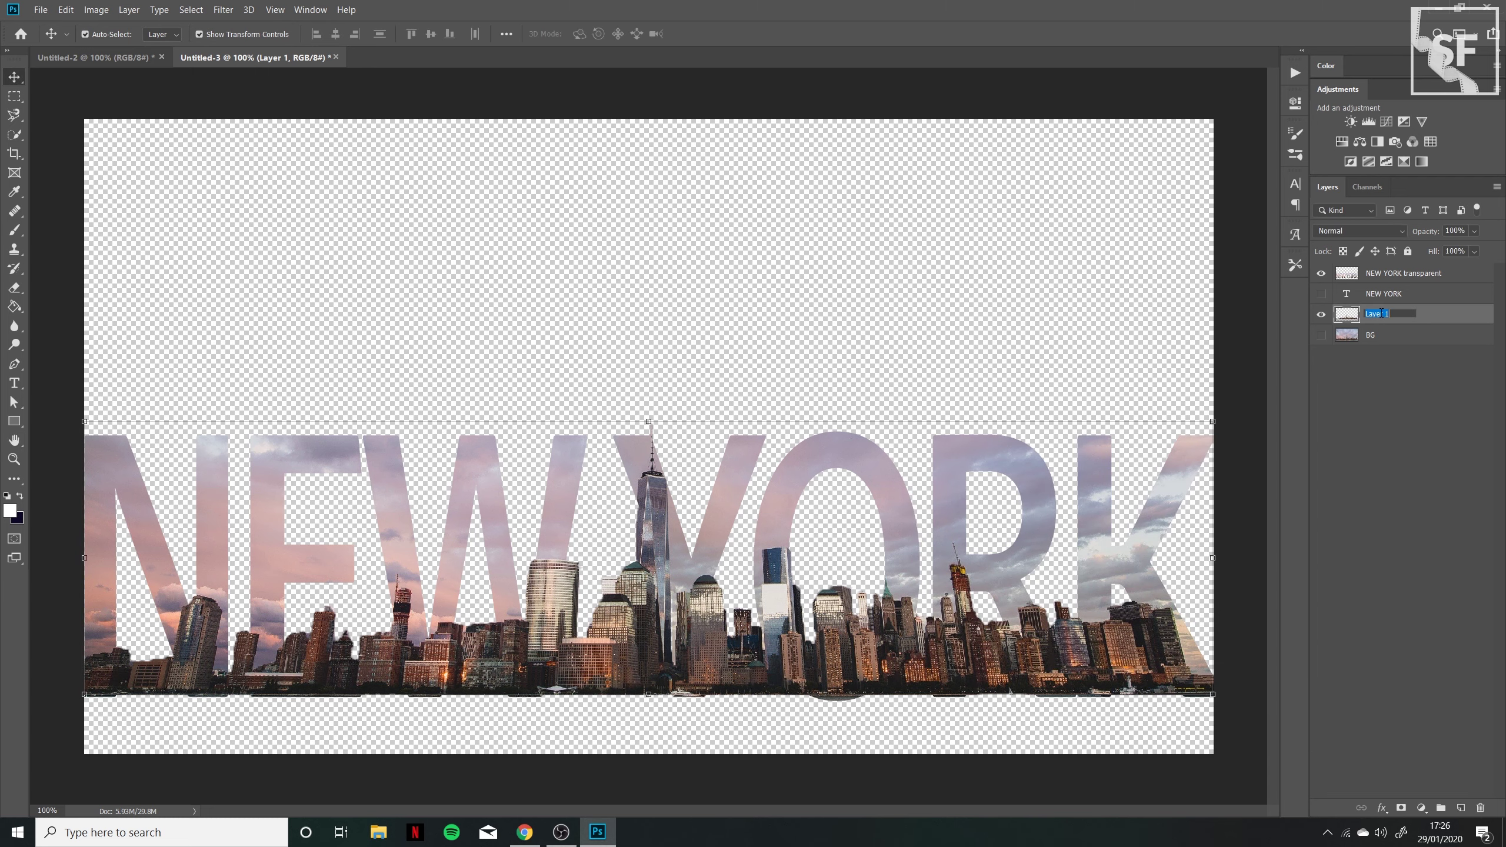
pyautogui.write('Cut')
pyautogui.press('Return')
# Apply a white Color Overlay layer style to the Cut-Out layer, with Normal blend mode and 100% opacity.
pyautogui.doubleClick(1435, 313)
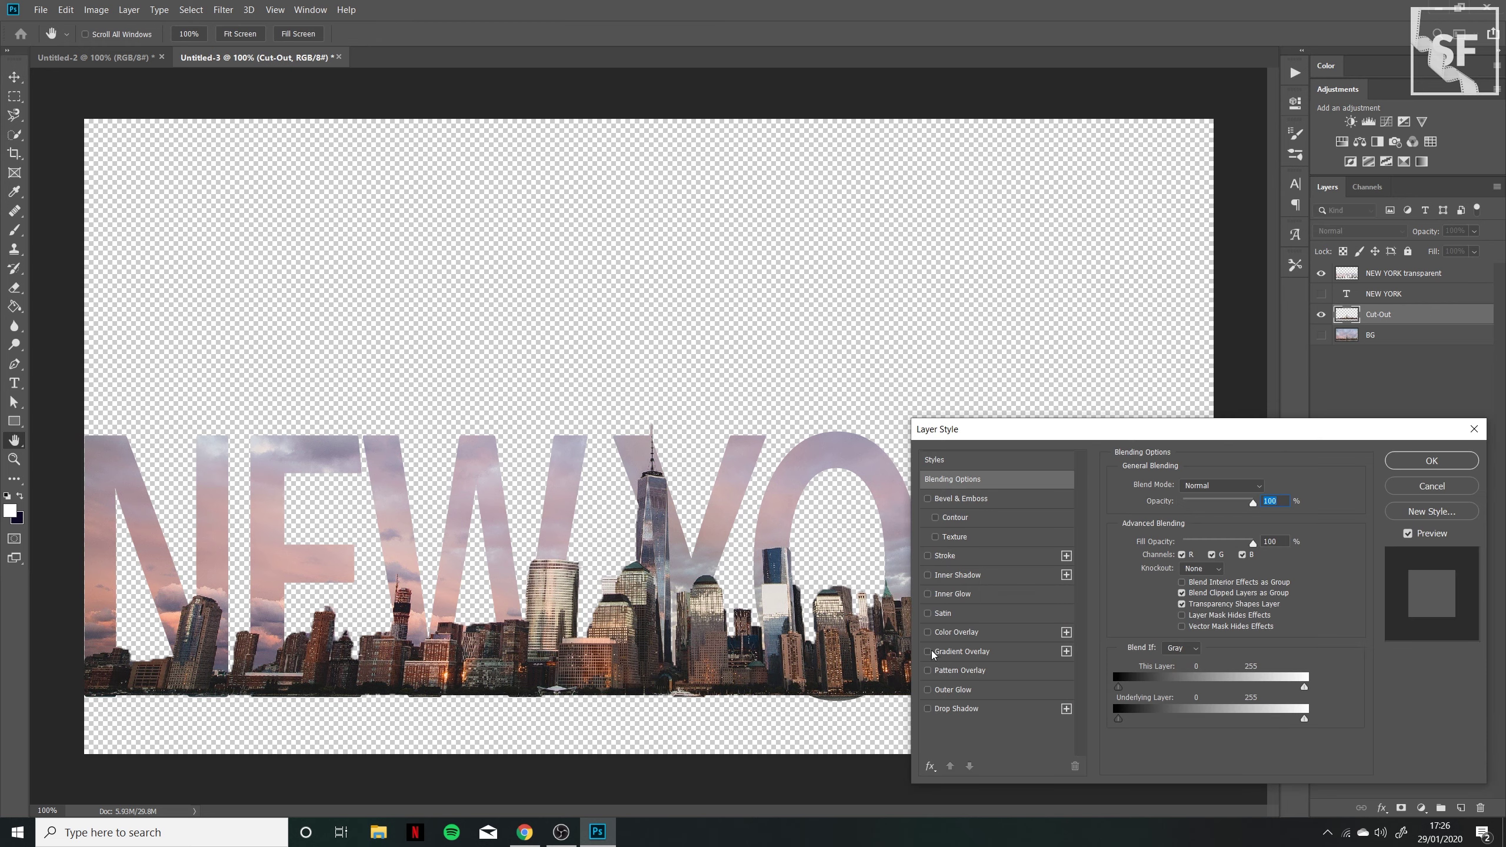
pyautogui.click(957, 632)
pyautogui.click(959, 633)
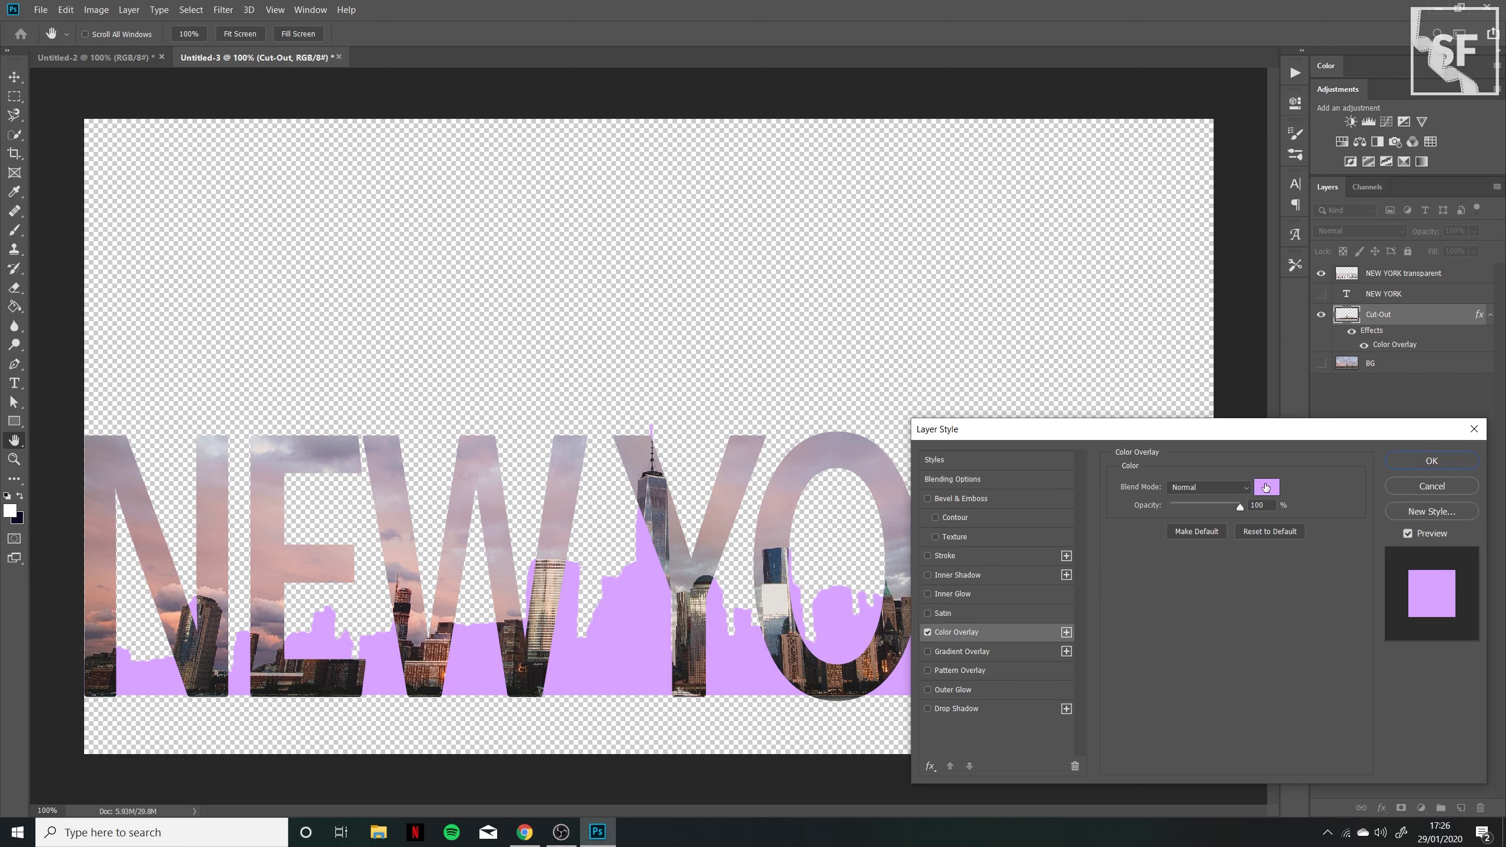
pyautogui.click(1265, 488)
pyautogui.click(916, 345)
pyautogui.press('Return')
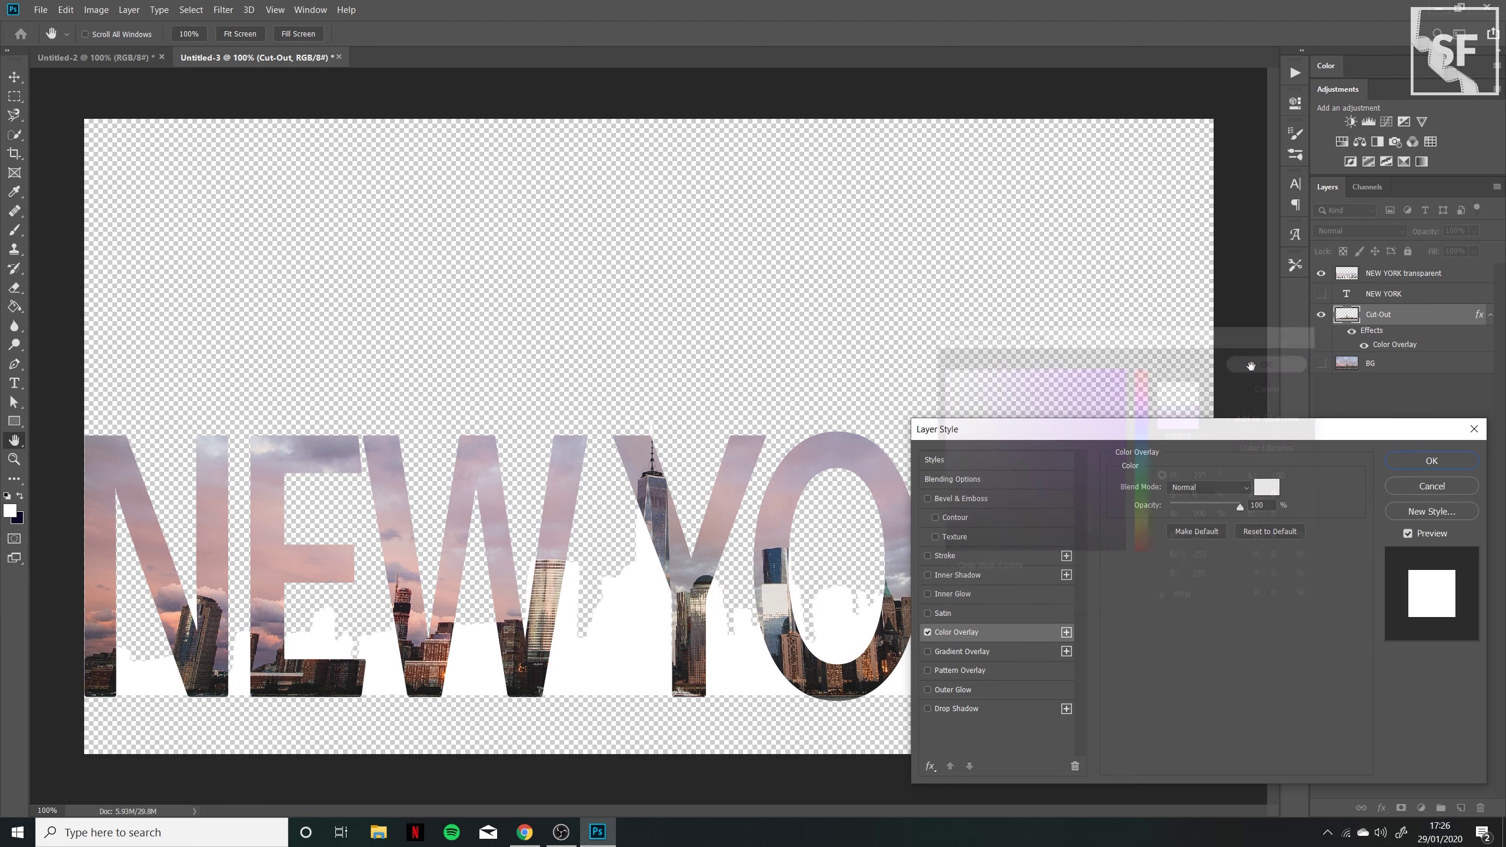
pyautogui.click(1432, 461)
pyautogui.press('v')
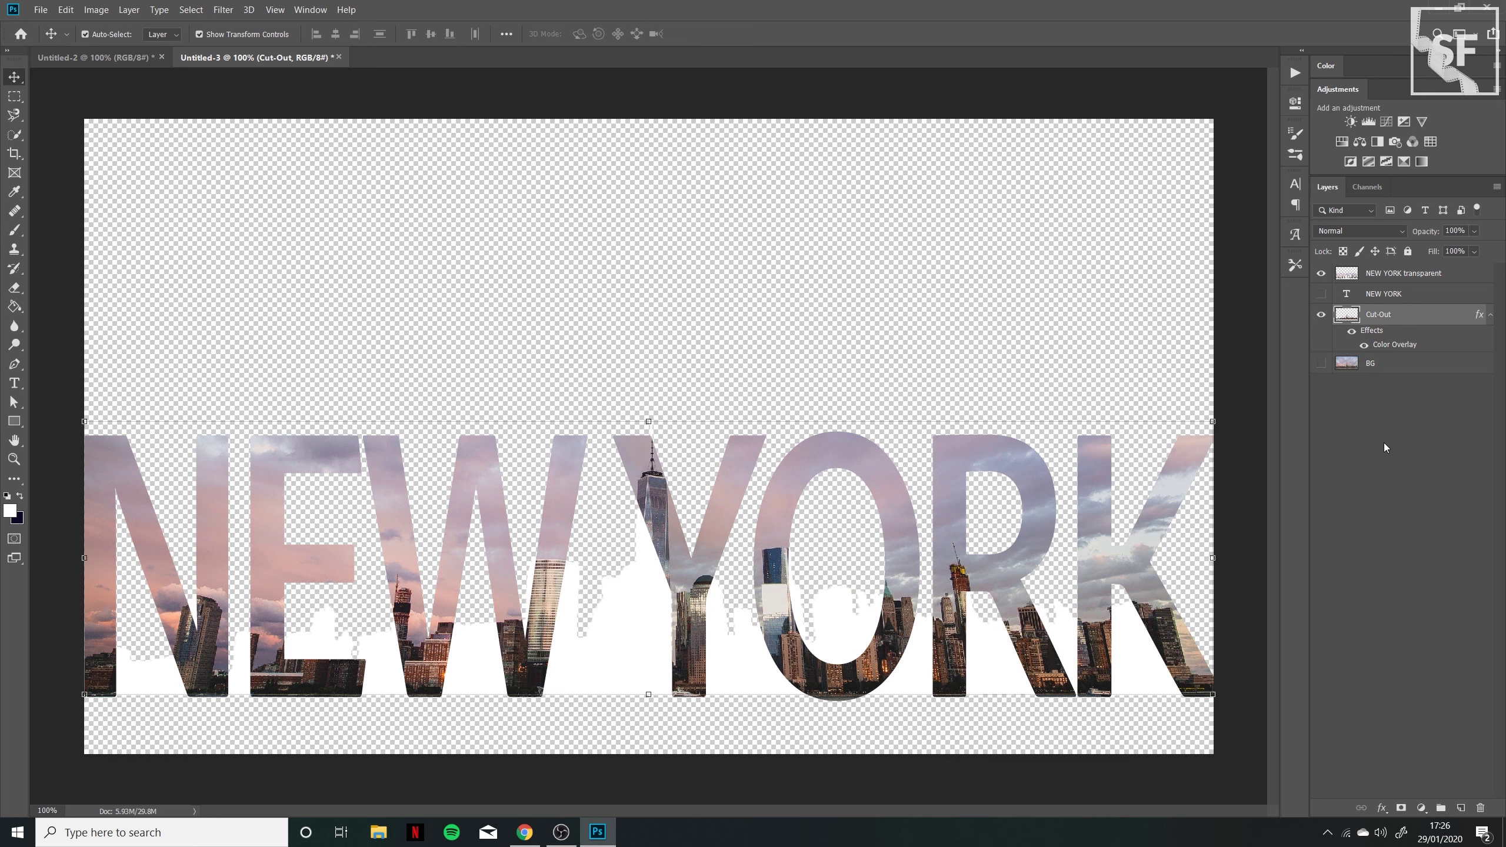
# Create a new empty layer above Cut-Out and merge the two layers so the white overlay becomes permanent.
pyautogui.click(1489, 316)
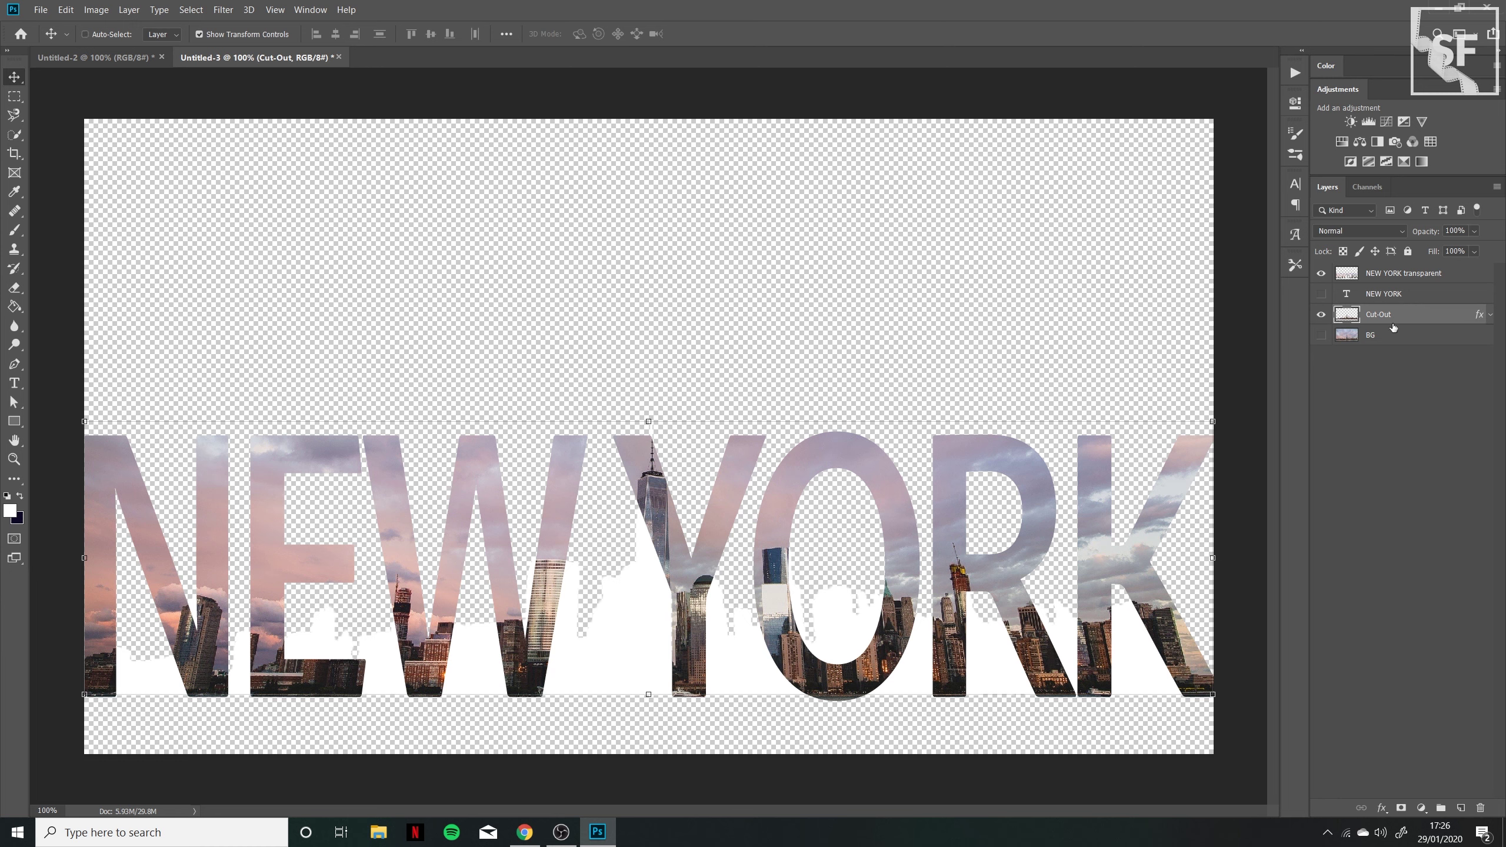
pyautogui.hotkey('ctrl', 'shift', 'n')
pyautogui.press('Return')
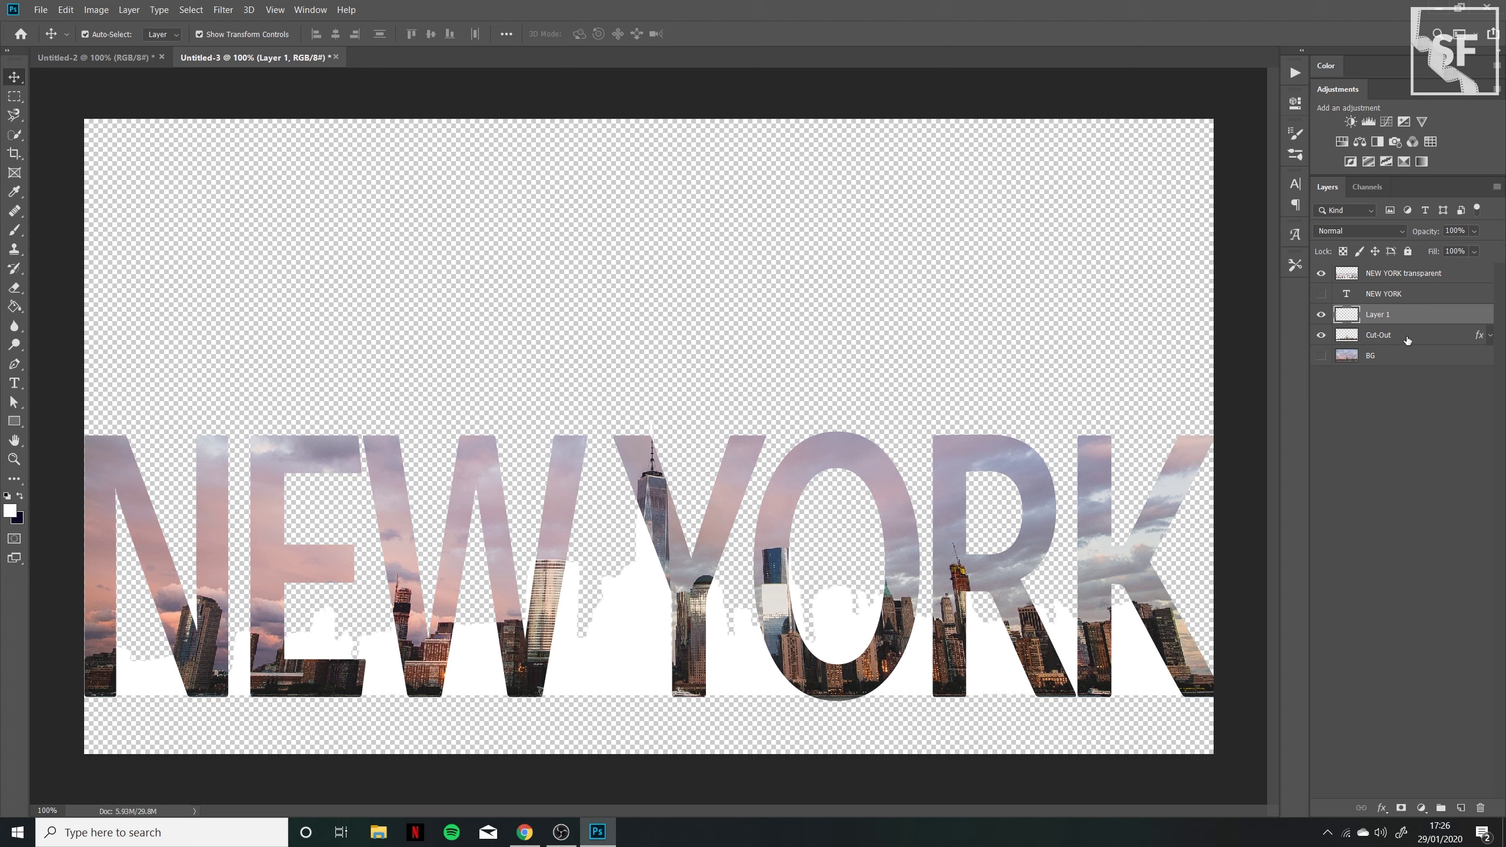
pyautogui.keyDown('shift'); pyautogui.click(1408, 340); pyautogui.keyUp('shift')
pyautogui.rightClick(1407, 328)
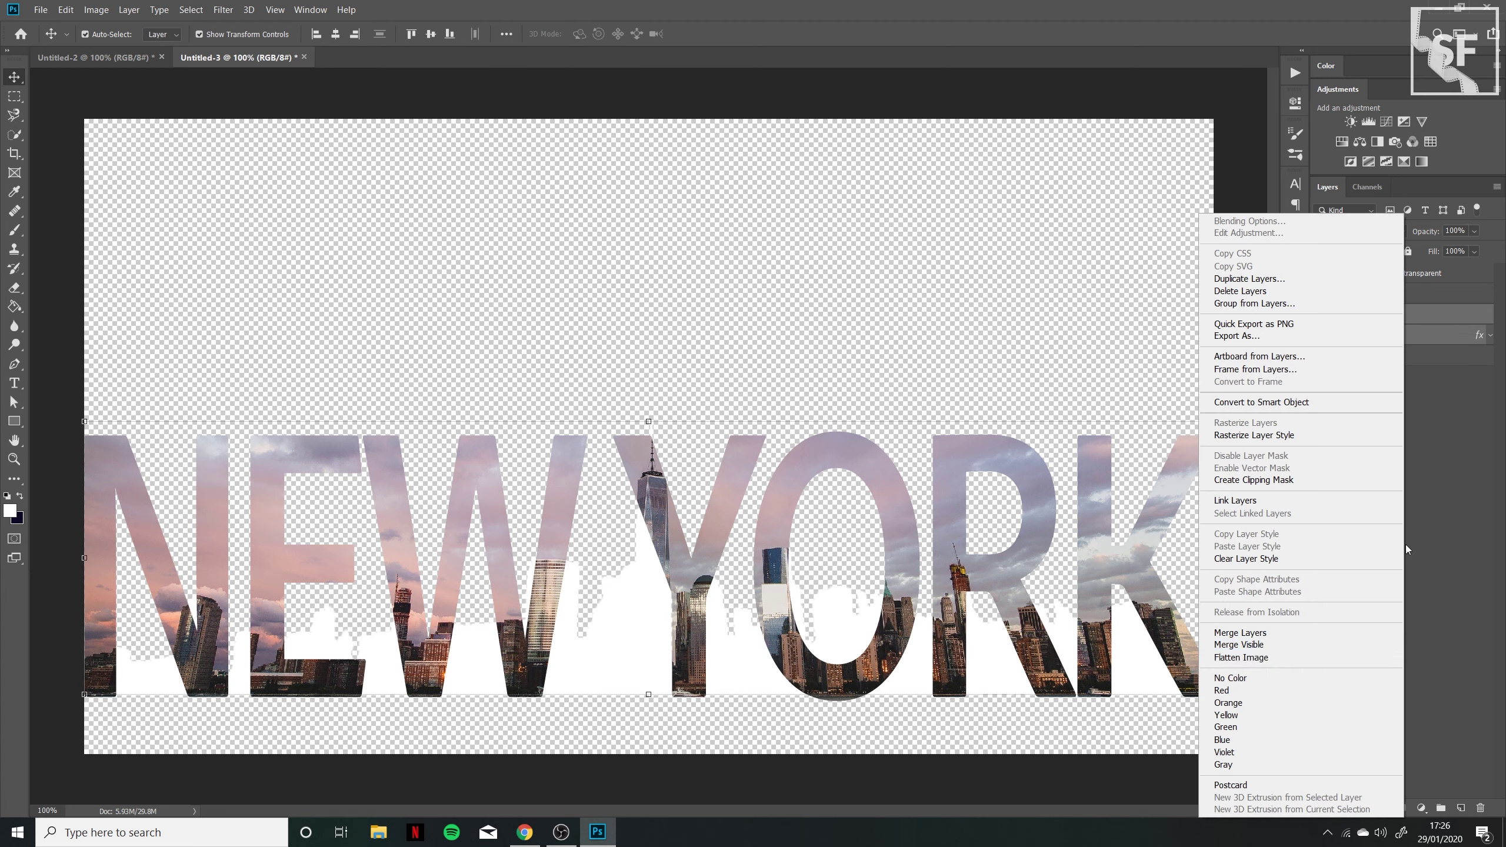
pyautogui.click(1259, 645)
pyautogui.click(1325, 322)
pyautogui.click(1324, 319)
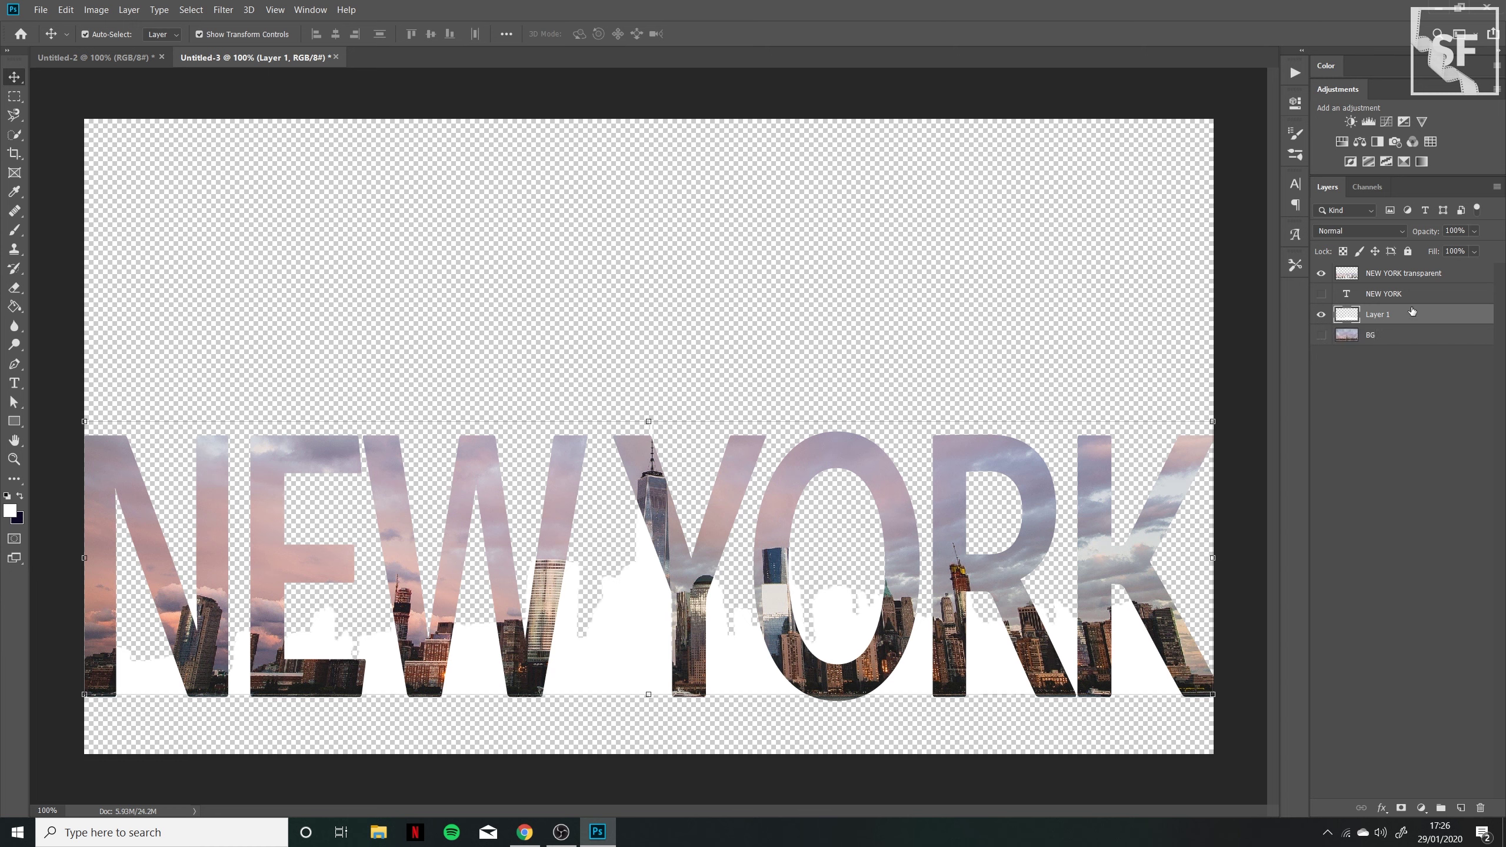
# Move the merged Layer 1 directly beneath the NEW YORK transparent layer, and clip NEW YORK transparent to it with a clipping mask.
pyautogui.moveTo(1415, 316); pyautogui.dragTo(1412, 280)
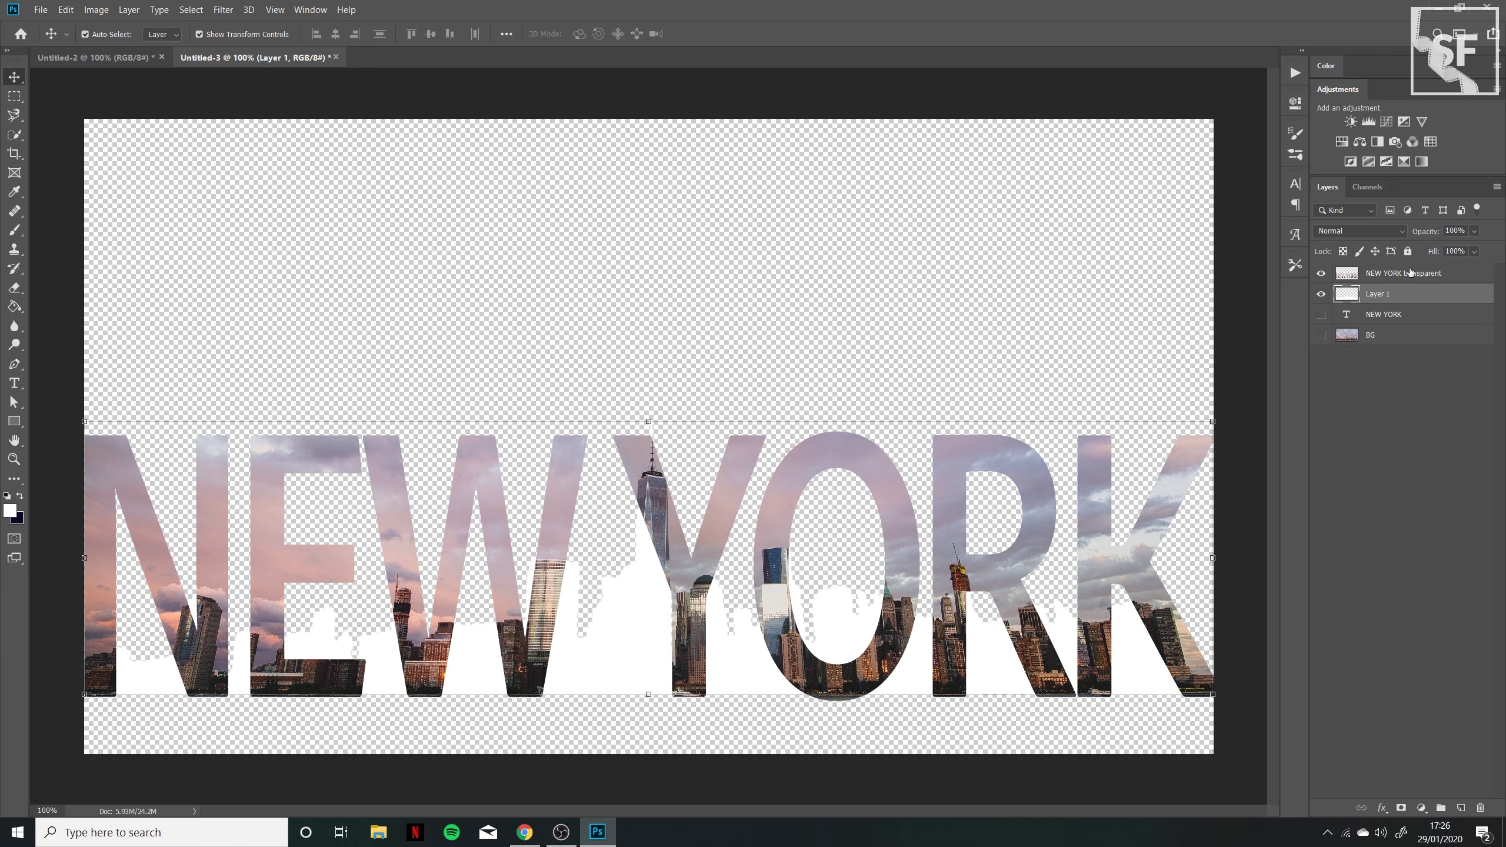
pyautogui.click(1321, 274)
pyautogui.click(1457, 278)
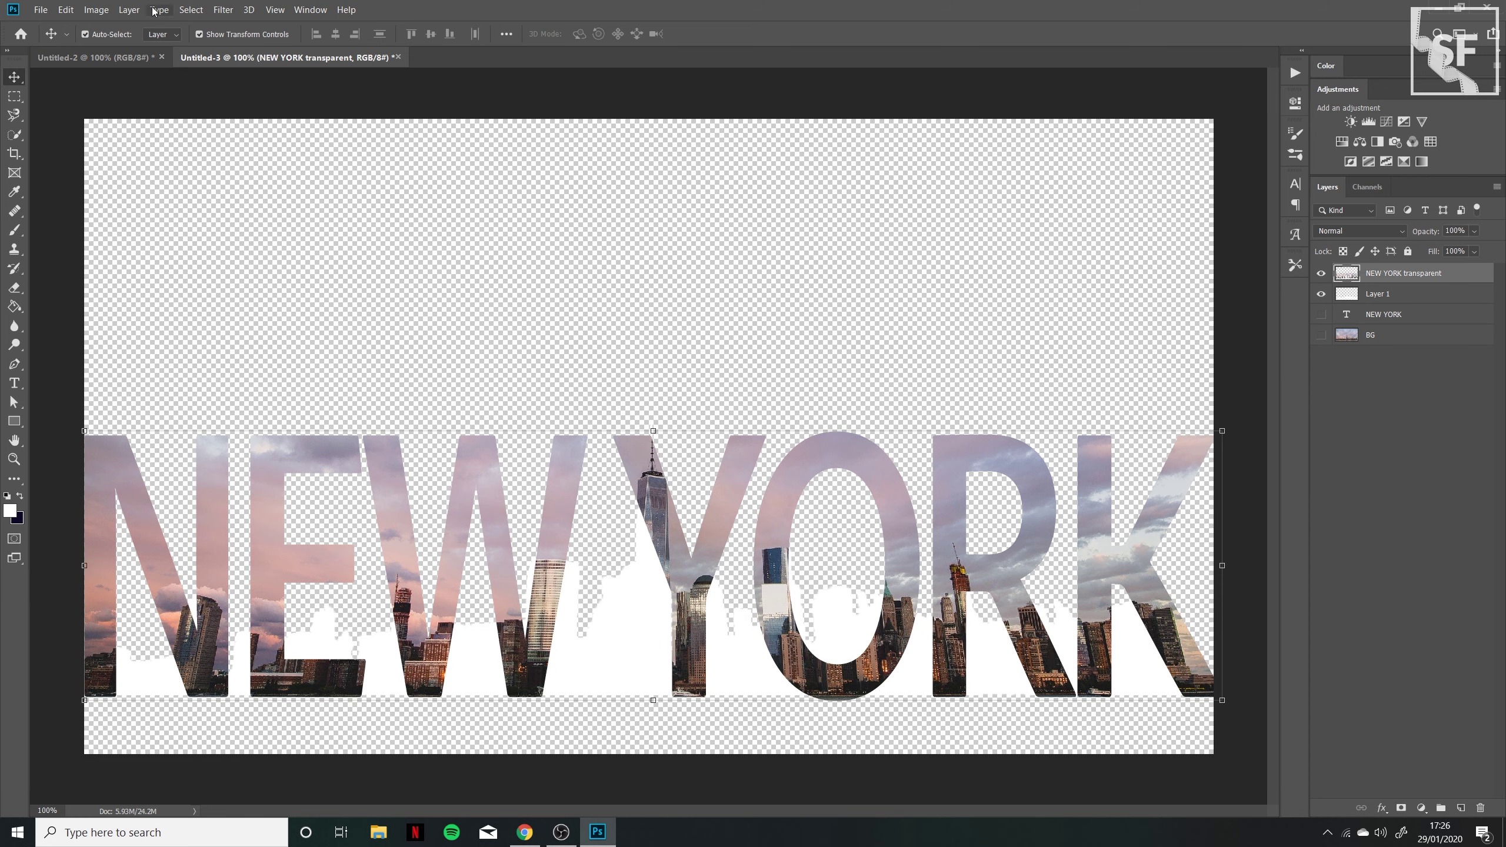
pyautogui.click(129, 9)
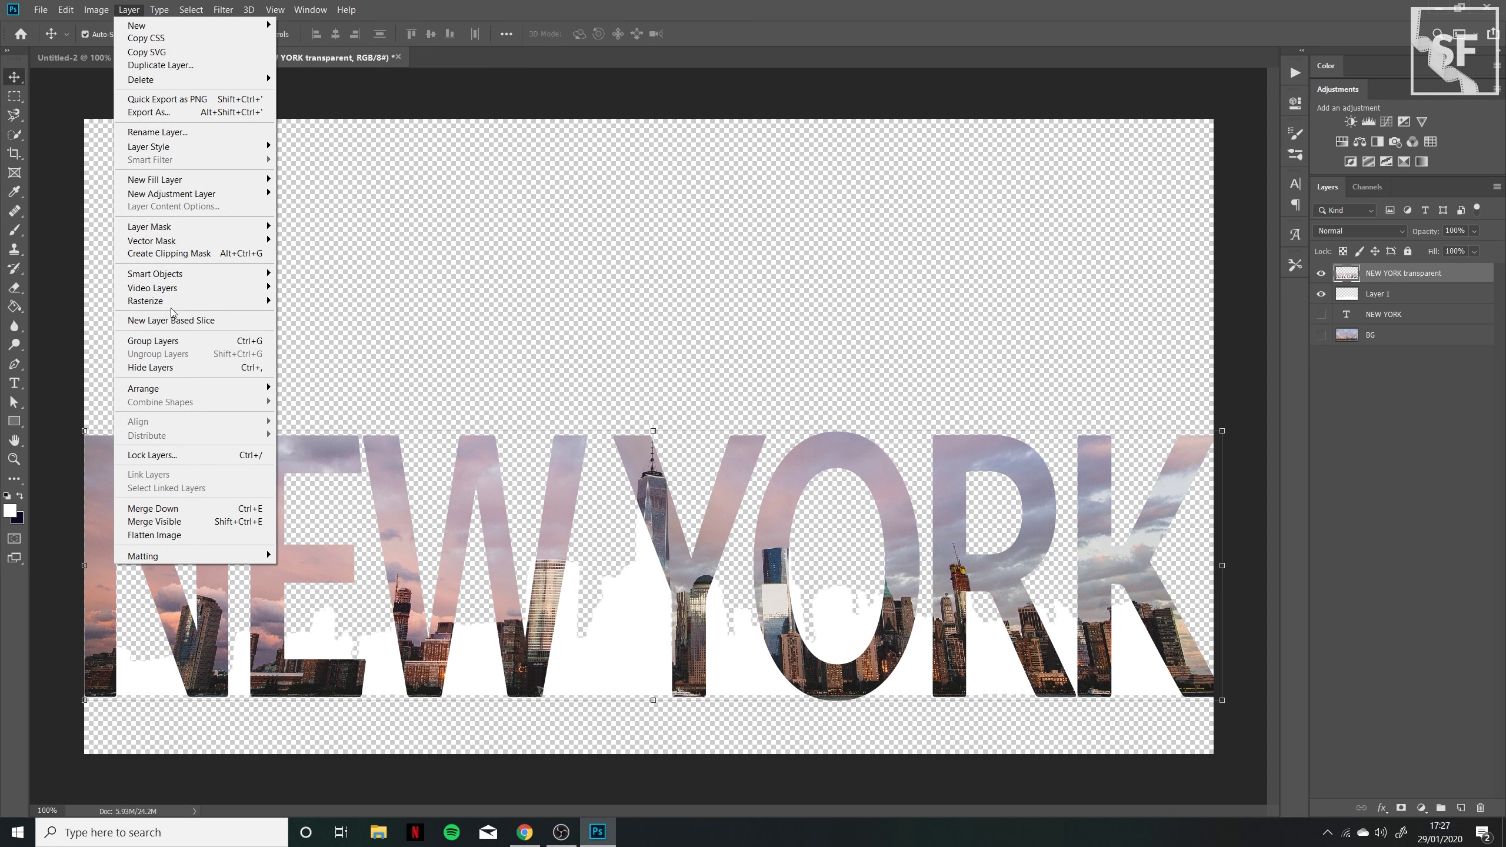
pyautogui.click(178, 254)
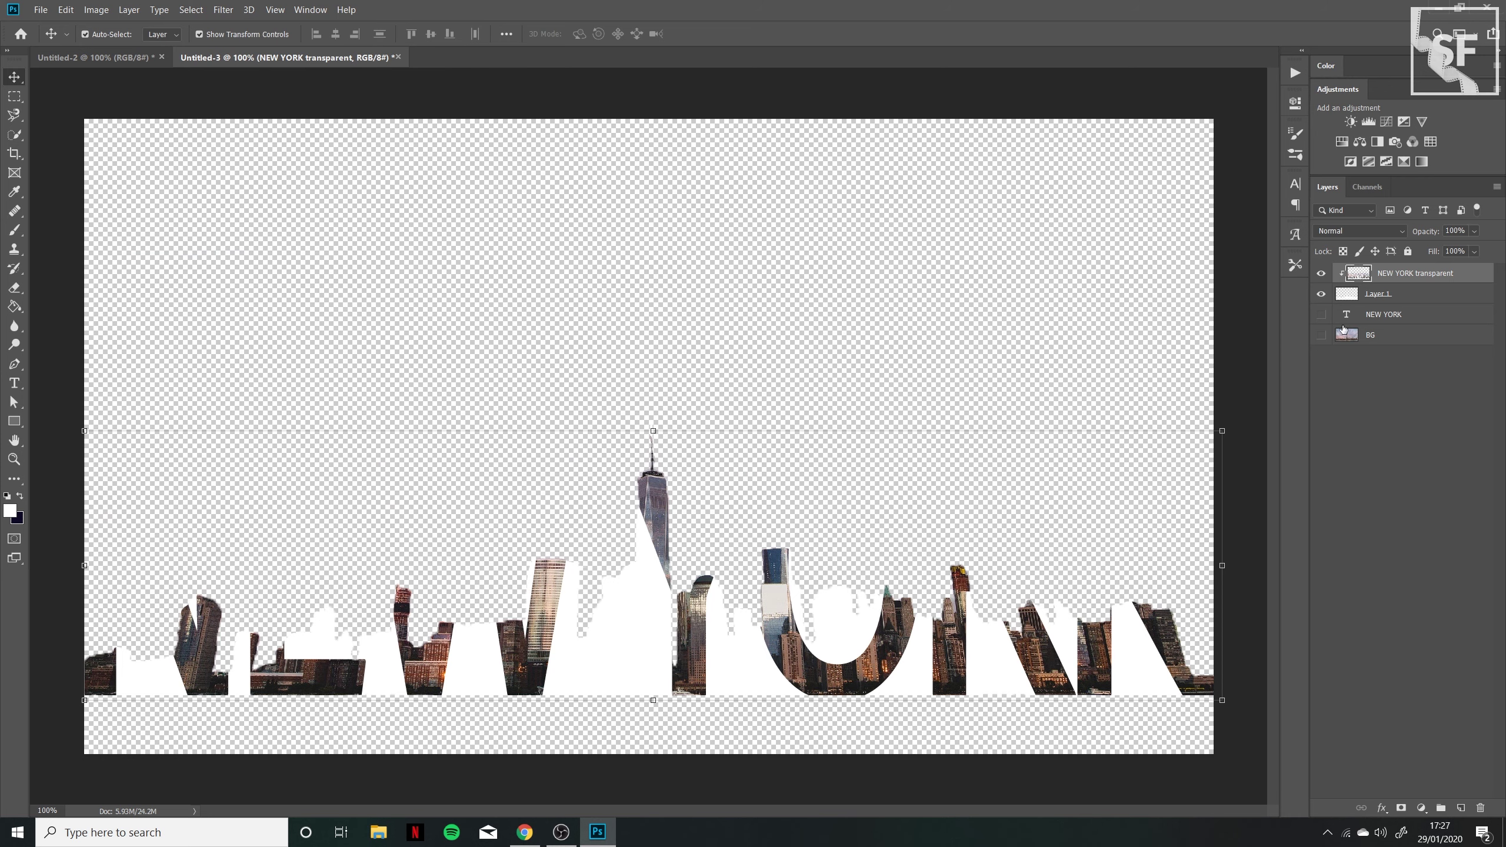
# Show the NEW YORK text layer and the BG layer, and select Layer 1.
pyautogui.click(1325, 317)
pyautogui.click(1324, 337)
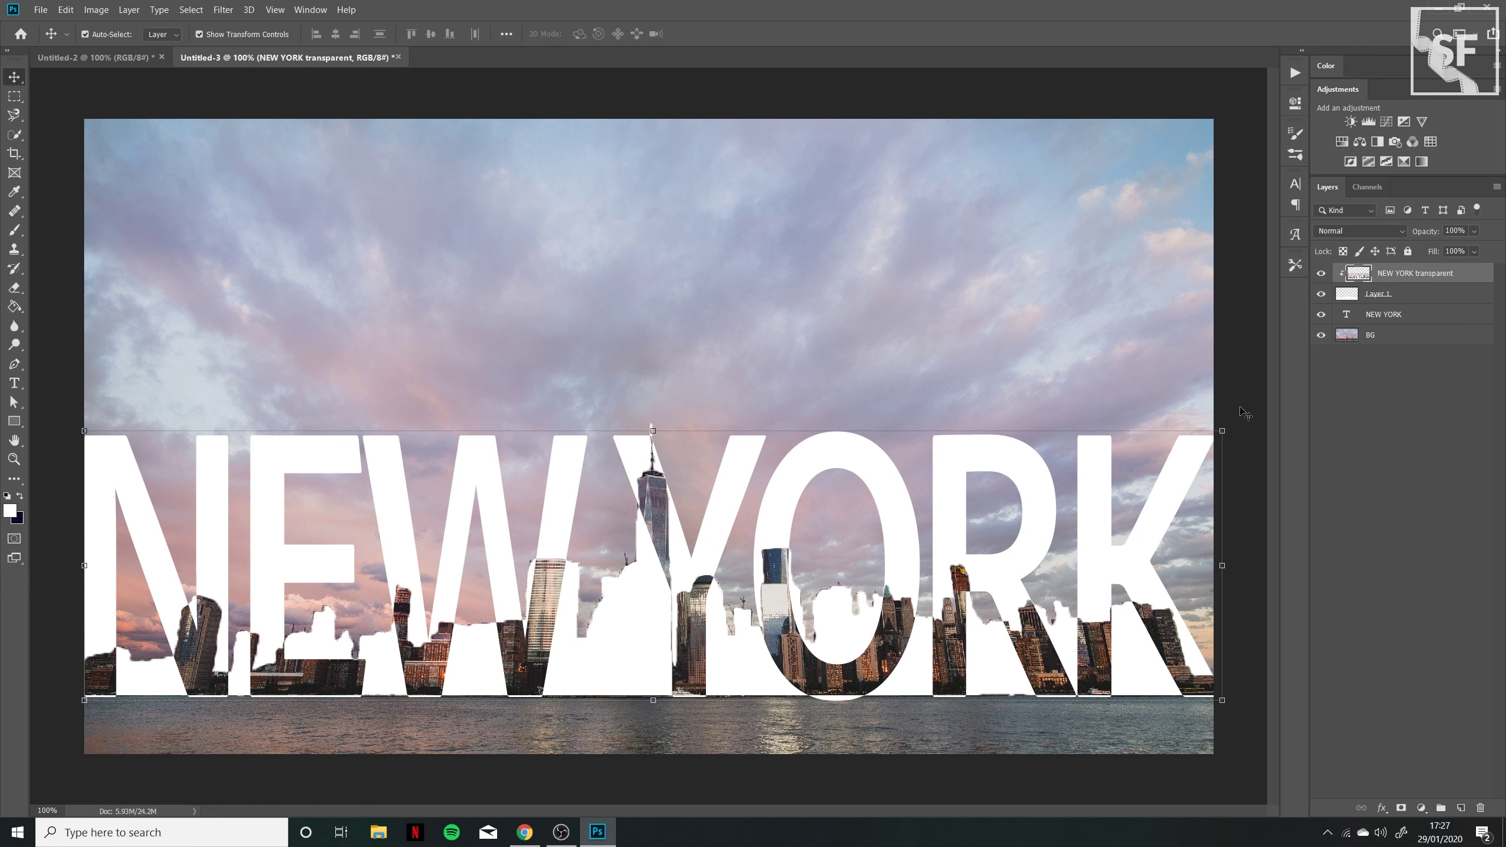
pyautogui.click(1416, 301)
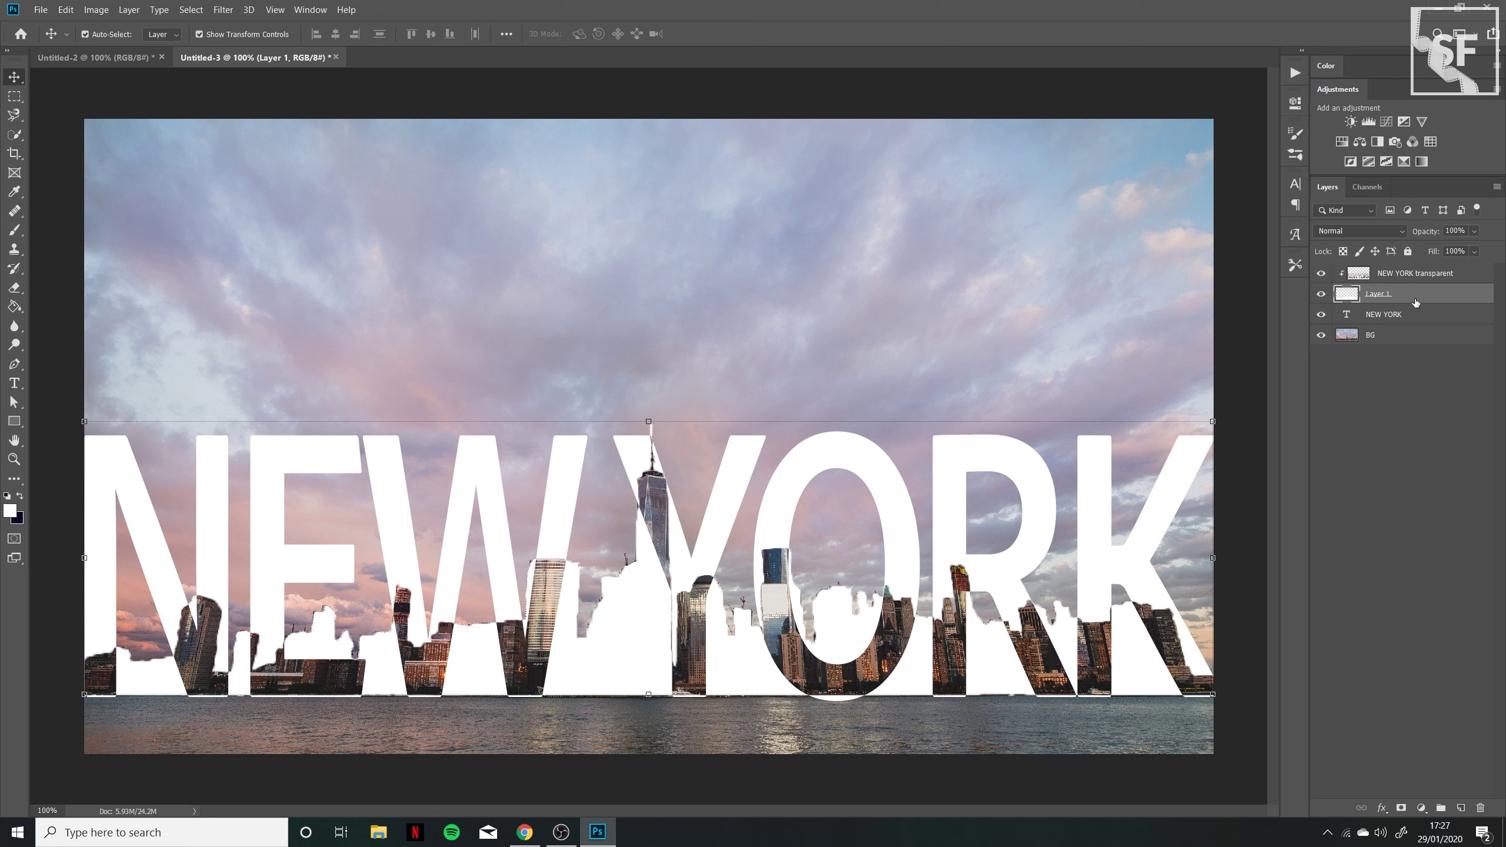
# Lower the white end of This Layer's Blend If range on Layer 1 so its pure white areas drop out.
pyautogui.doubleClick(1416, 297)
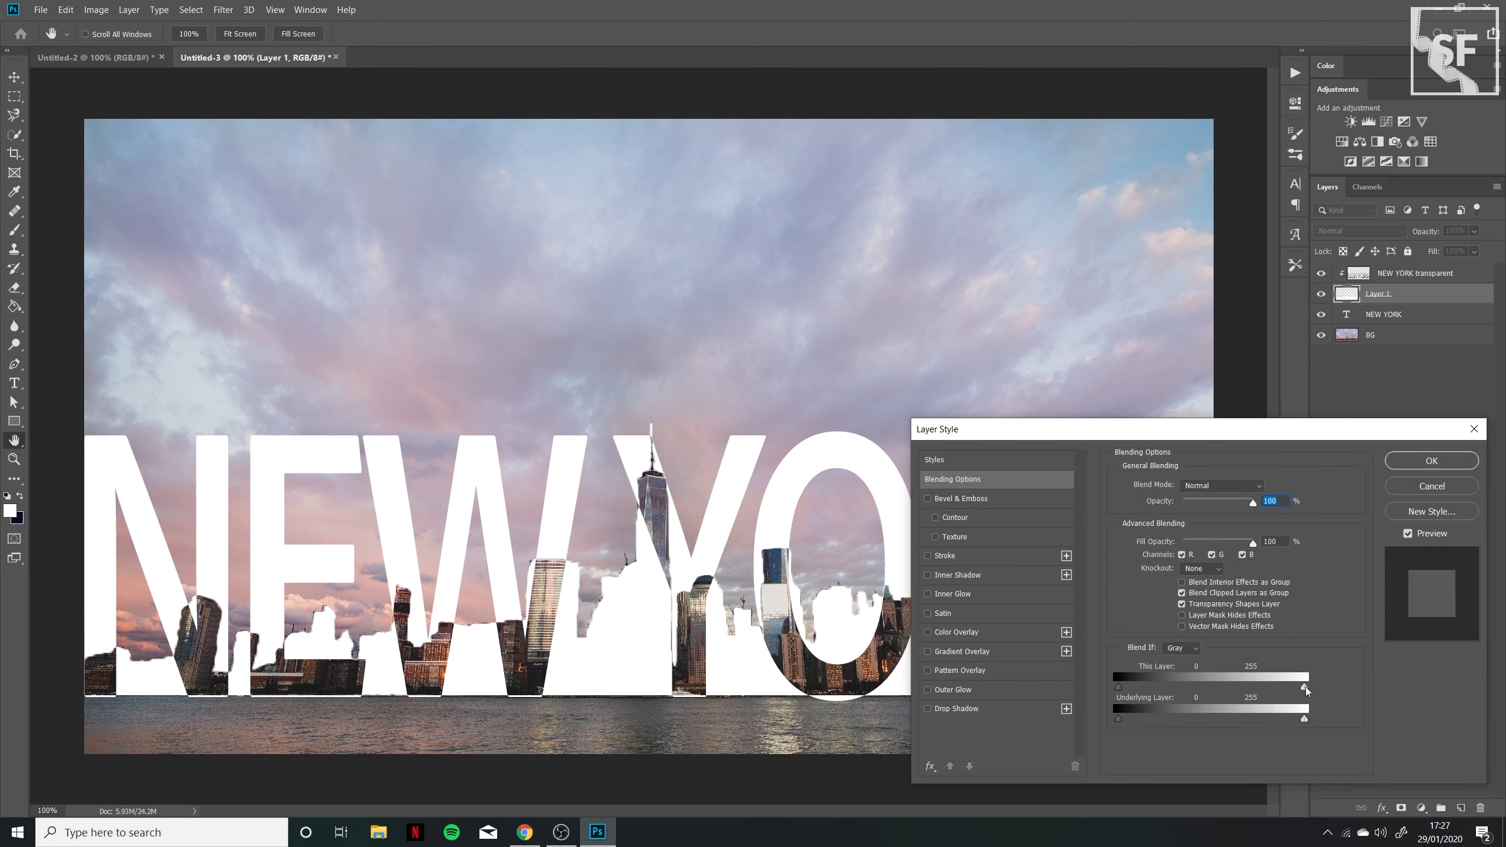
pyautogui.moveTo(1307, 691)
pyautogui.mouseDown()
pyautogui.moveTo(1220, 688)
pyautogui.moveTo(1303, 692)
pyautogui.mouseUp()
pyautogui.click(1411, 467)
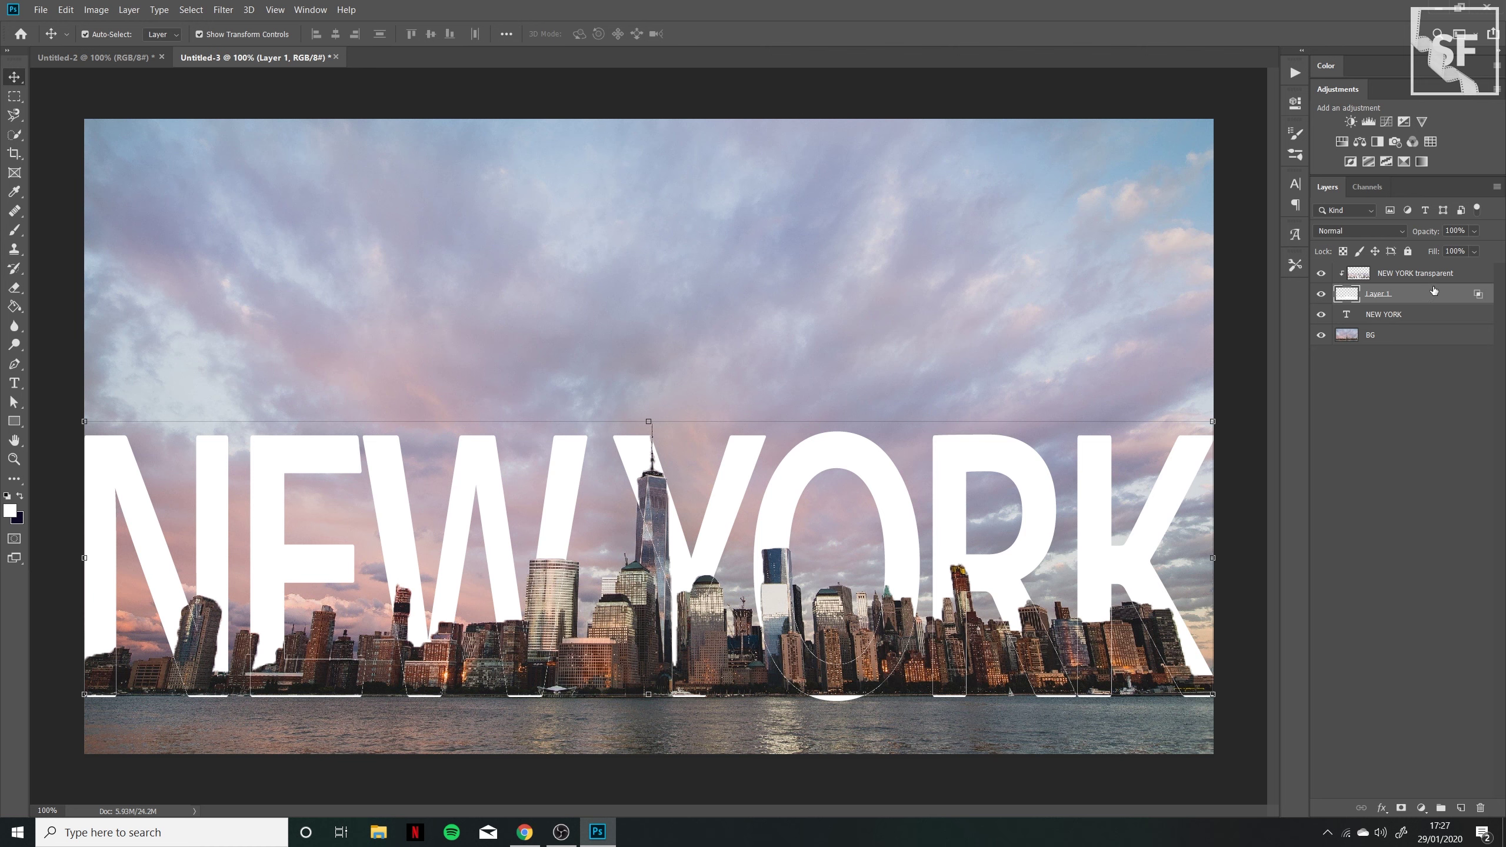
# Merge Layer 1 and the NEW YORK transparent layer into a single layer.
pyautogui.keyDown('shift'); pyautogui.click(1468, 274); pyautogui.keyUp('shift')
pyautogui.rightClick(1467, 275)
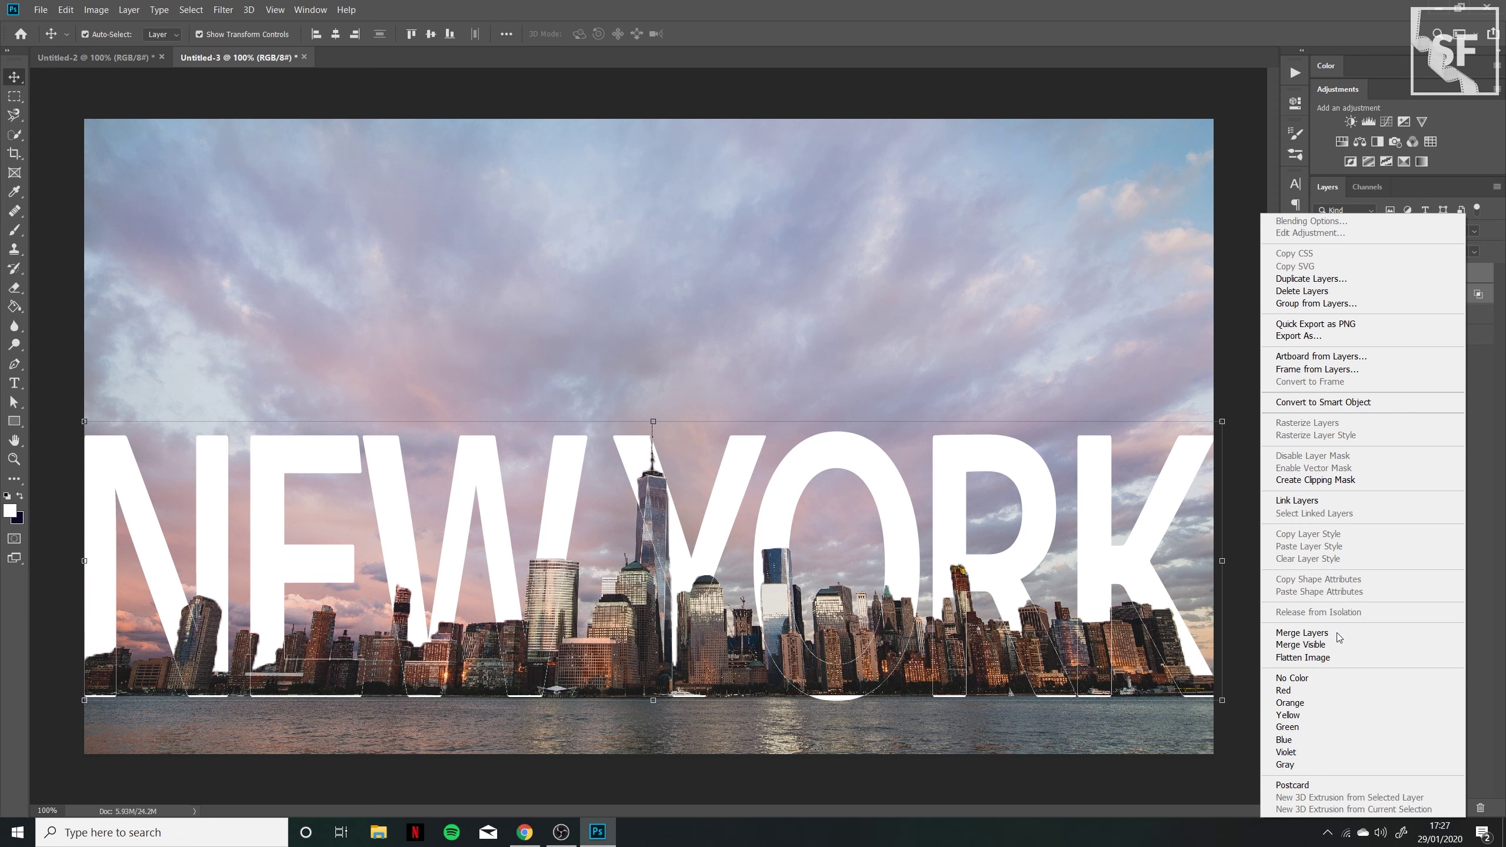
pyautogui.click(1302, 633)
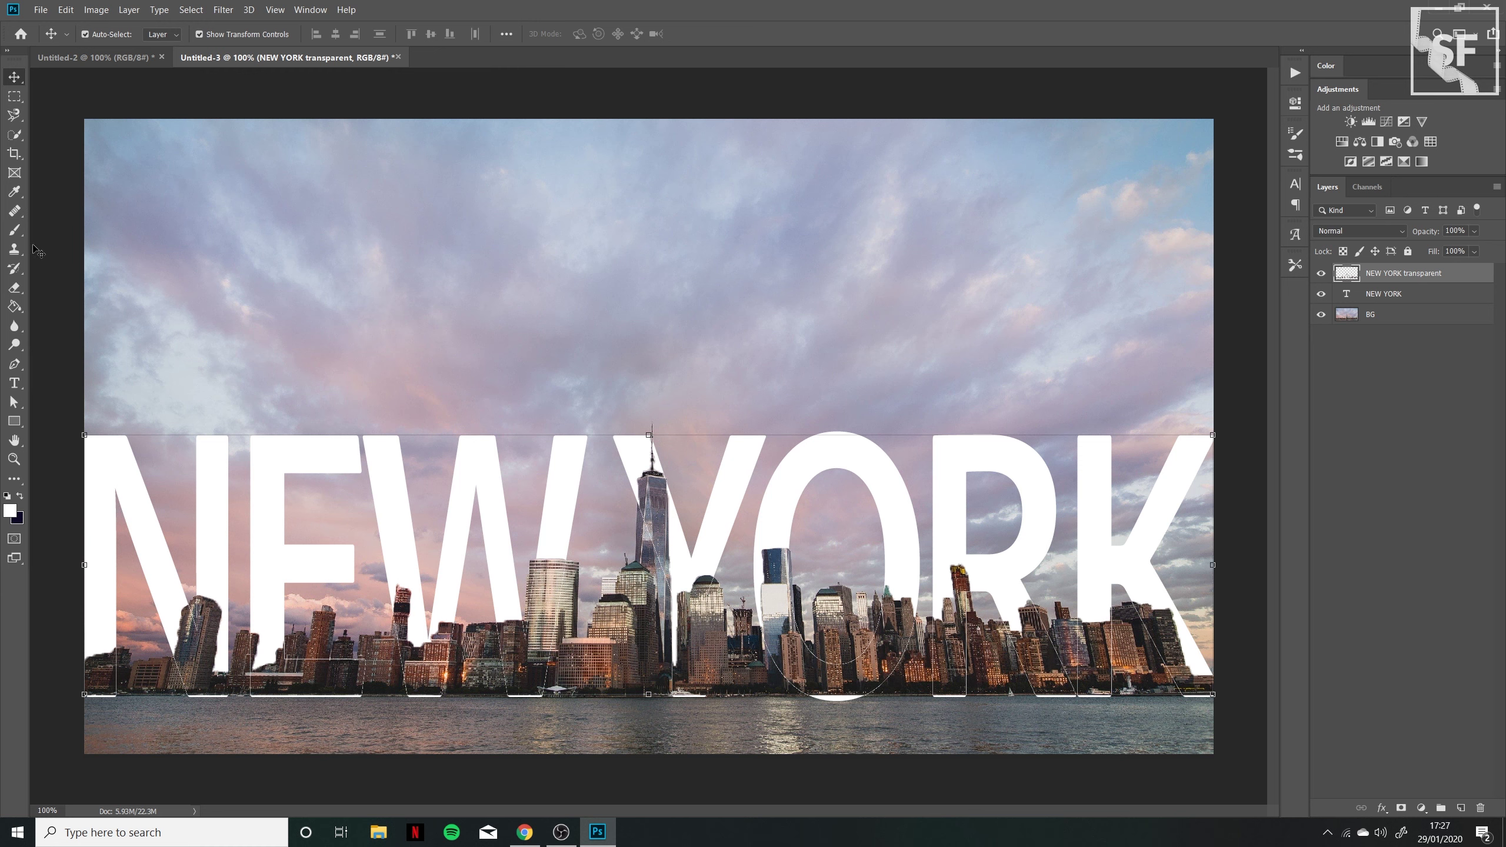
# Set the Eraser to a Hard Round brush with 64 px size and 100% hardness.
pyautogui.click(15, 288)
pyautogui.click(106, 33)
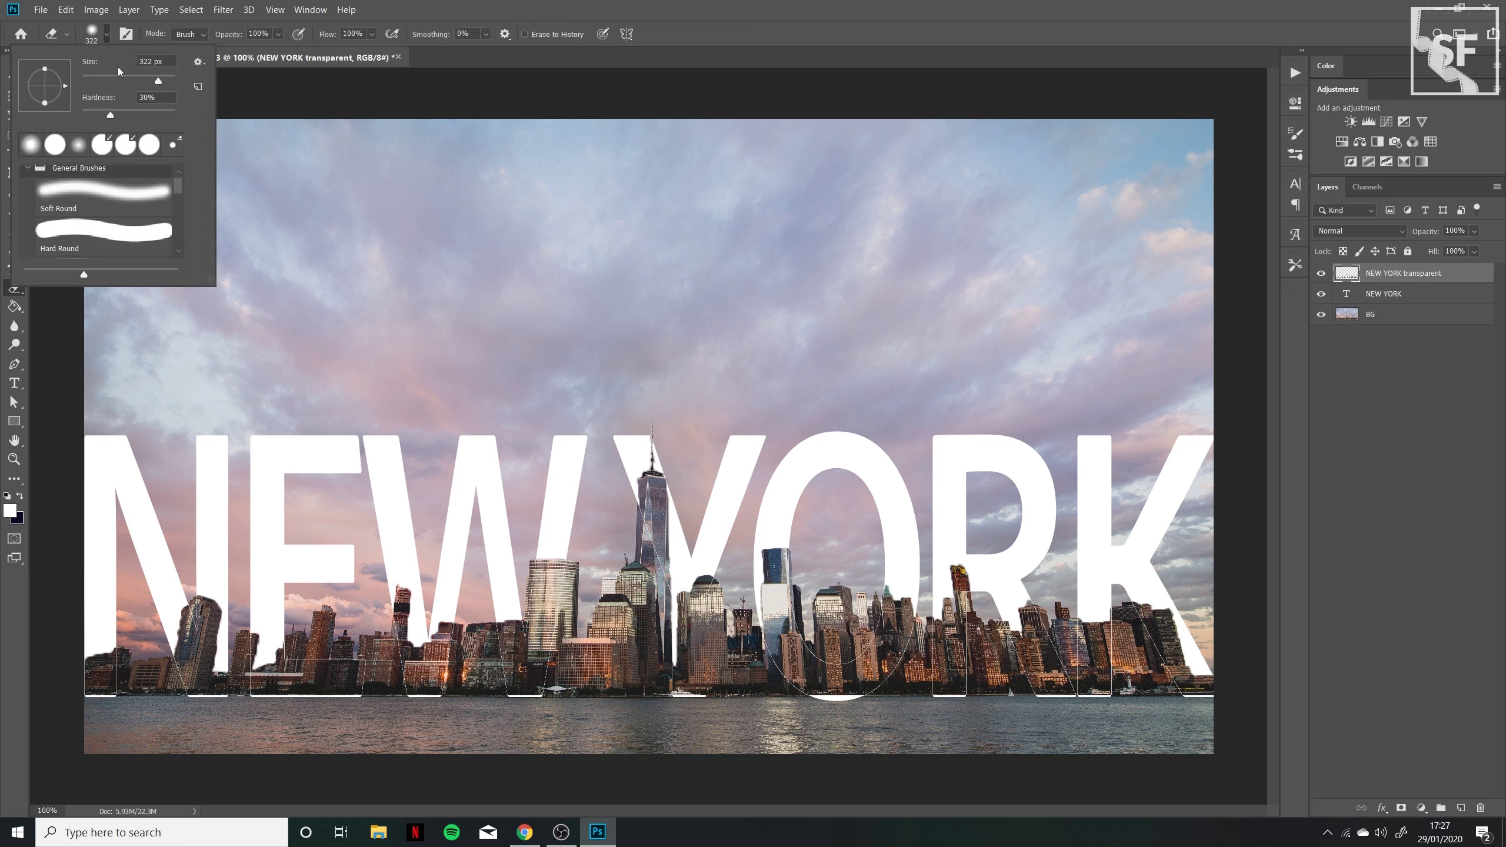
pyautogui.click(55, 145)
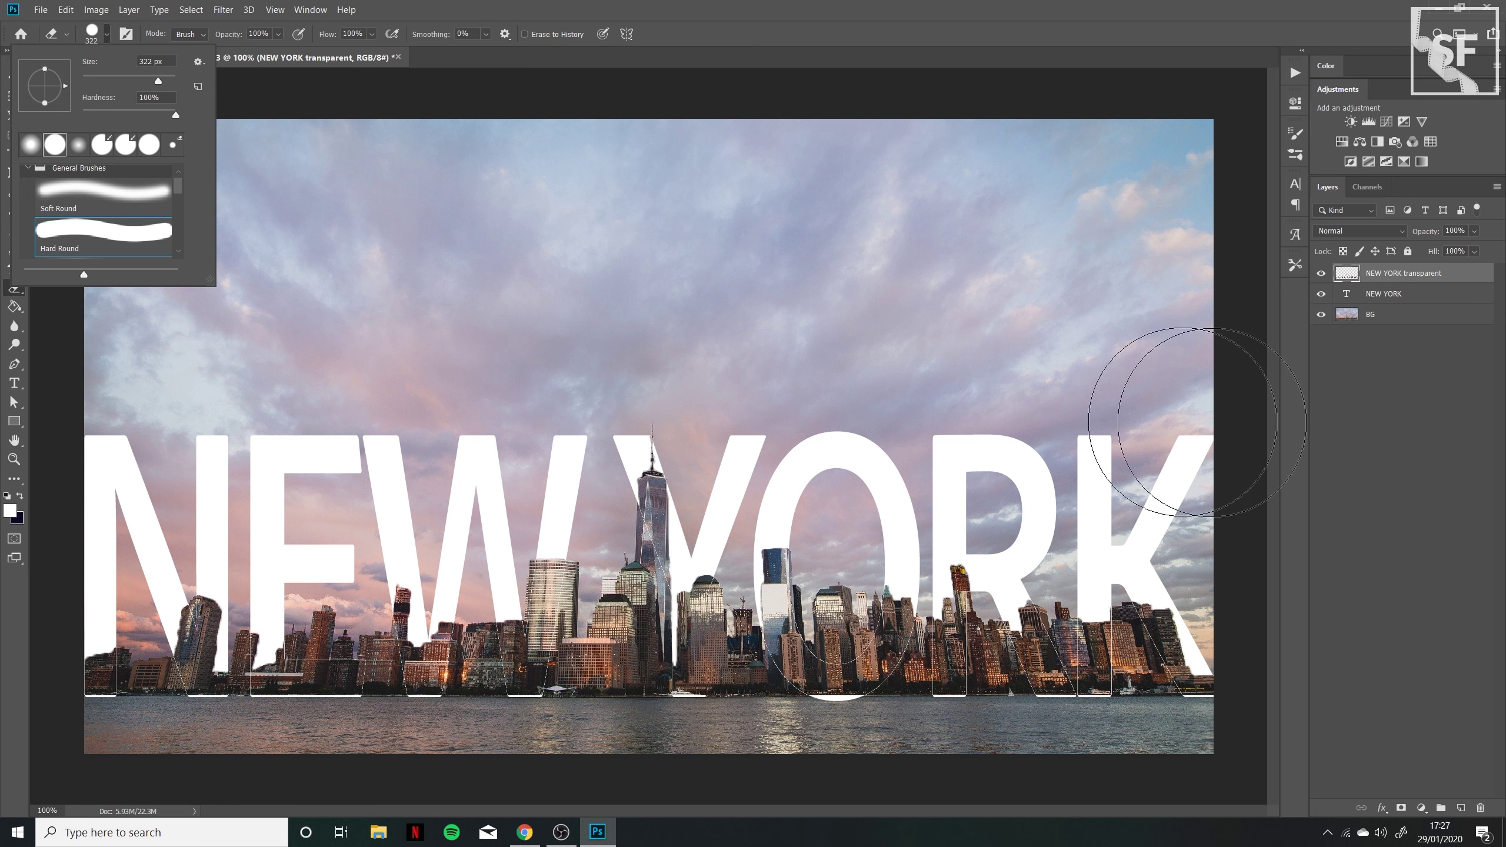
pyautogui.click(113, 79)
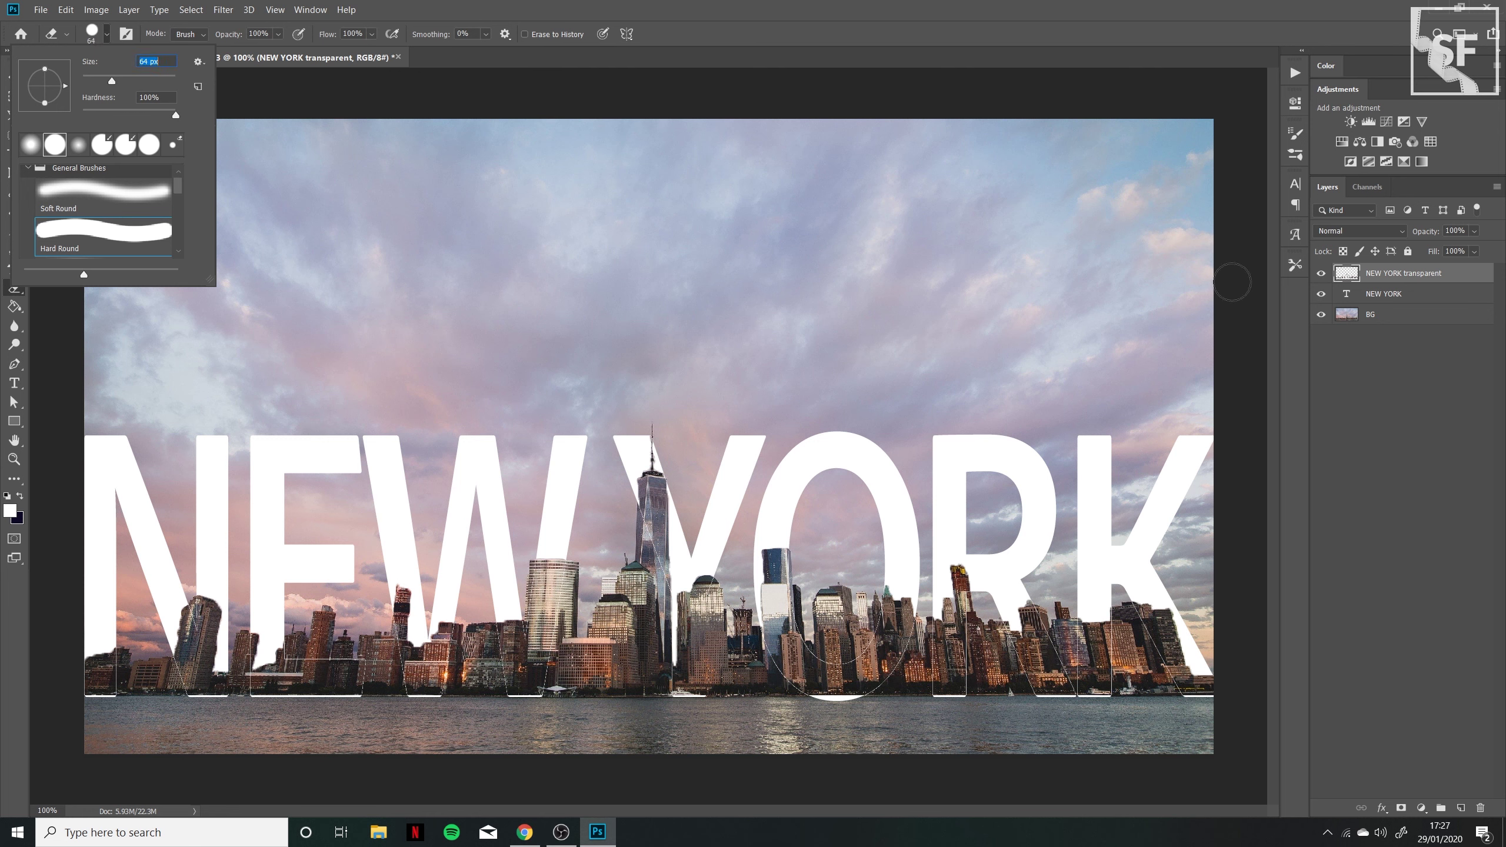
pyautogui.click(1467, 386)
pyautogui.click(1071, 696)
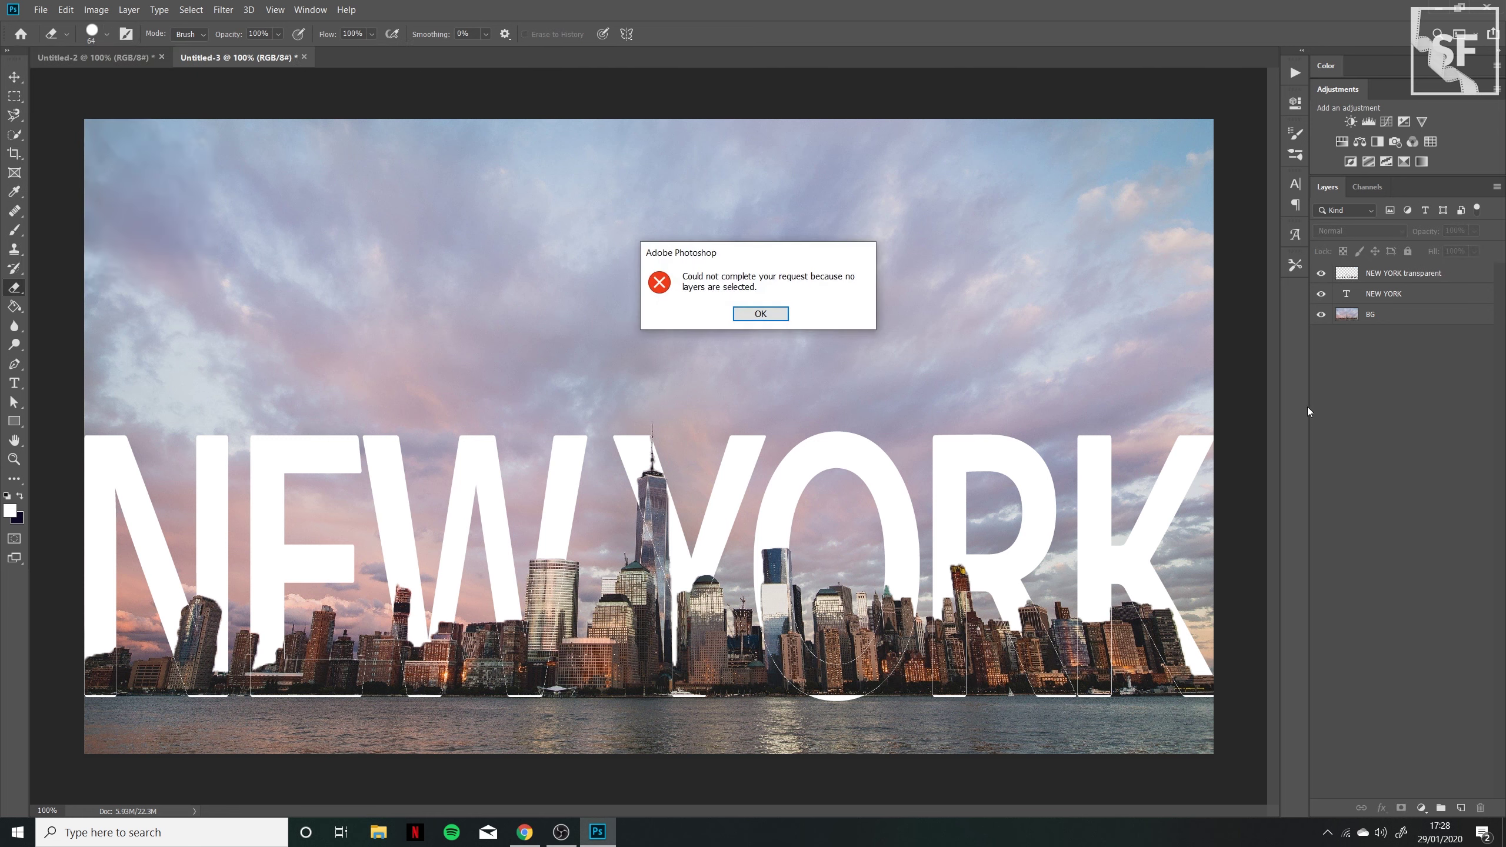
pyautogui.click(760, 313)
pyautogui.click(1424, 273)
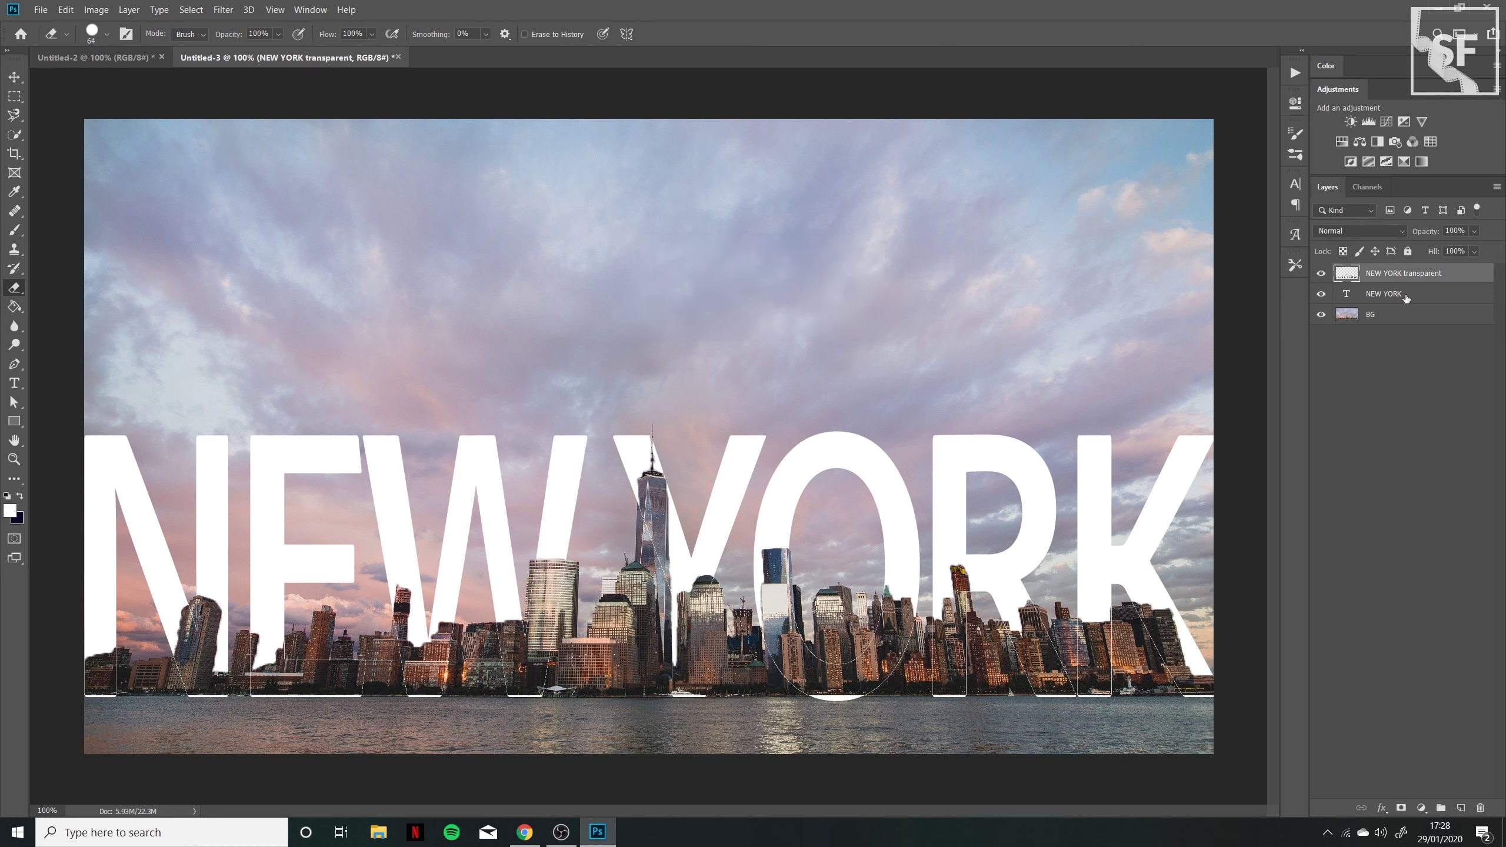
pyautogui.moveTo(949, 706)
pyautogui.mouseDown()
pyautogui.moveTo(849, 702)
pyautogui.moveTo(881, 699)
pyautogui.mouseUp()
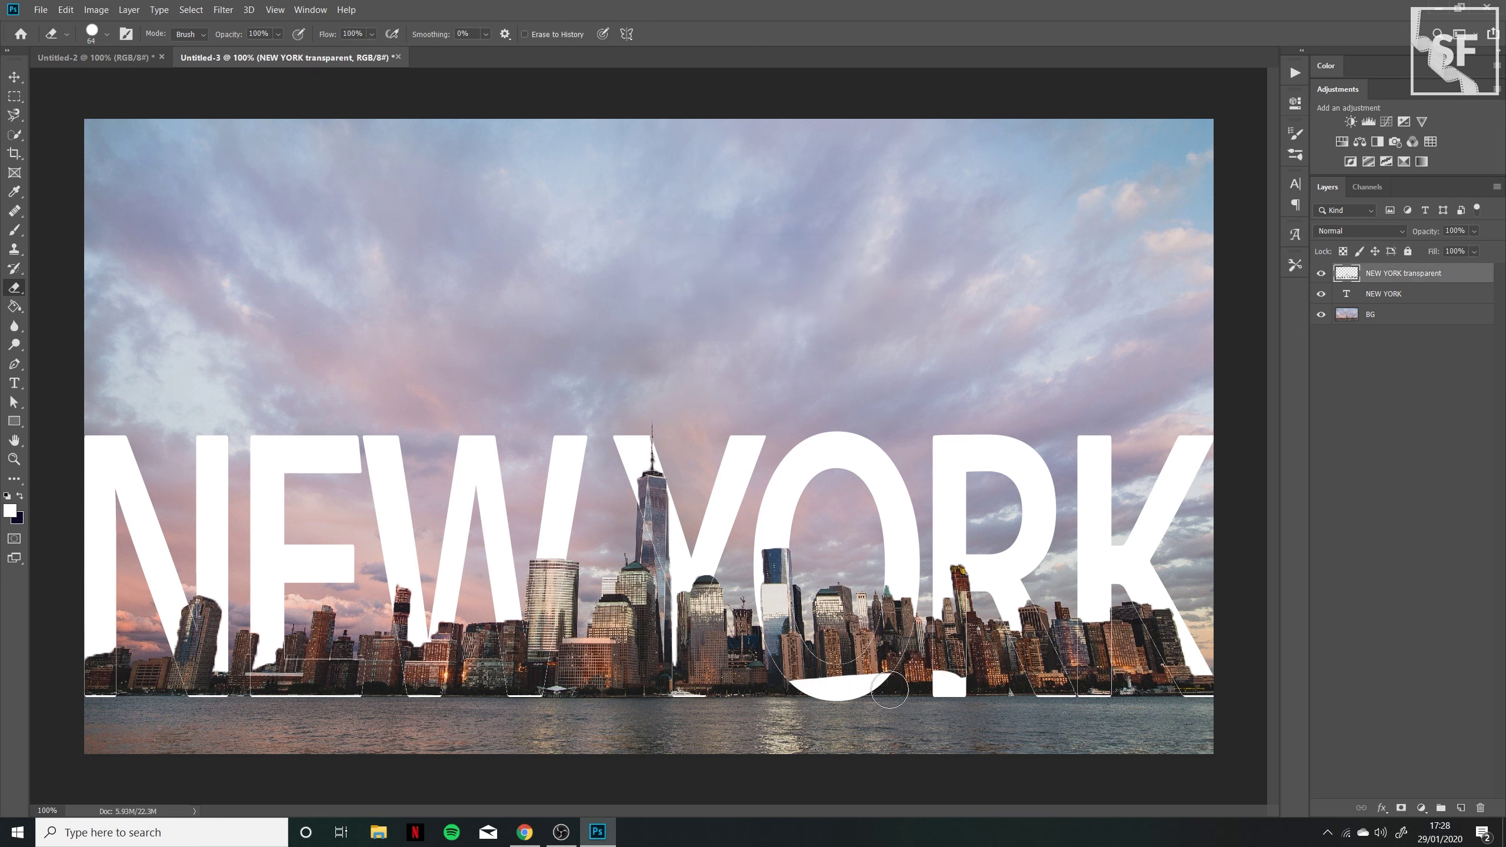
pyautogui.hotkey('ctrl', 'z')
# Rasterize the NEW YORK text layer and erase the white strip at the letters' base along the waterline.
pyautogui.click(1403, 295)
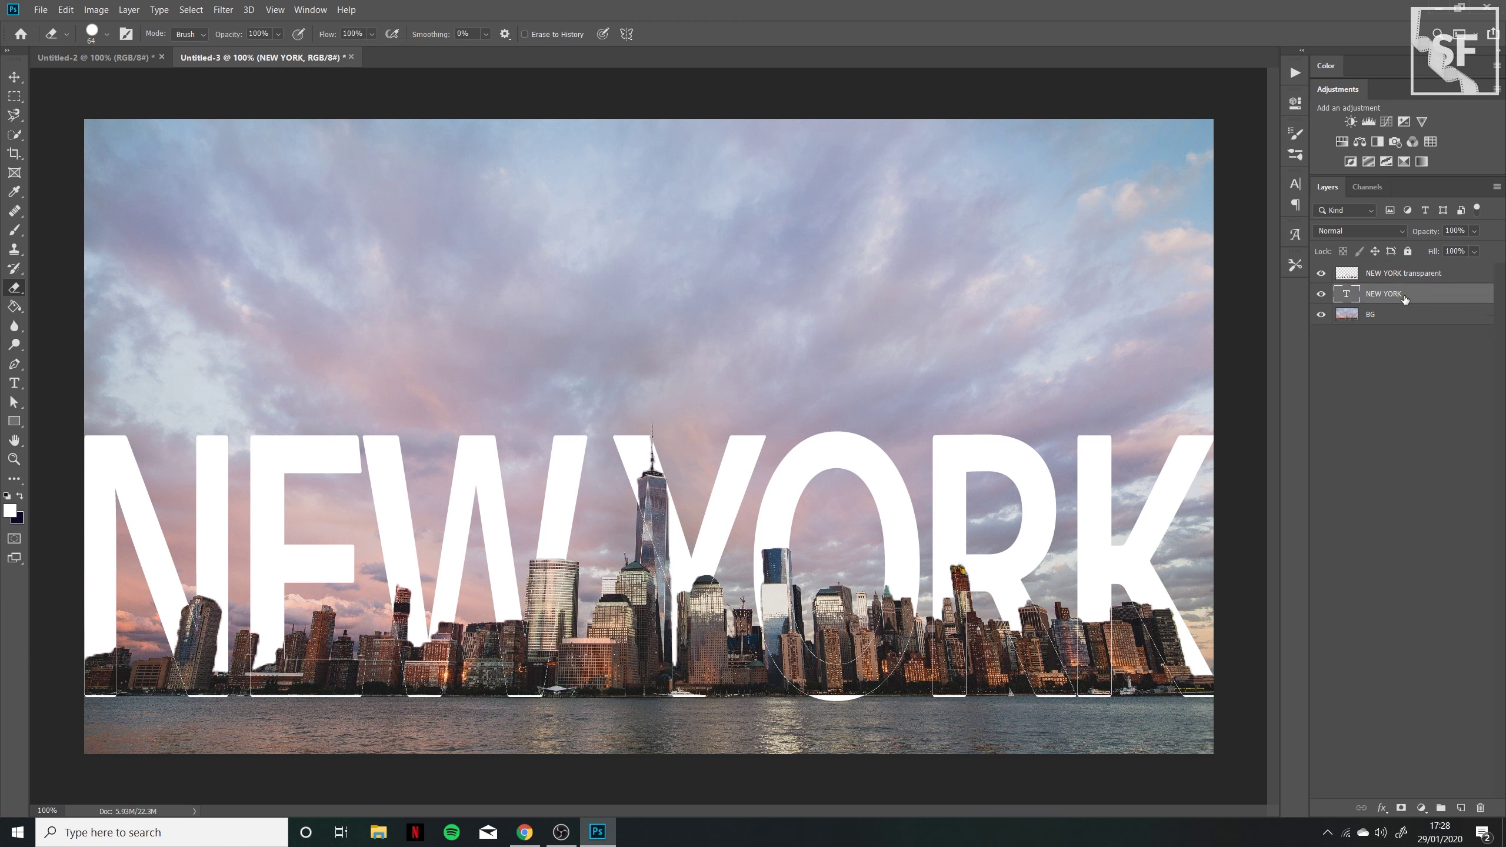
pyautogui.click(951, 698)
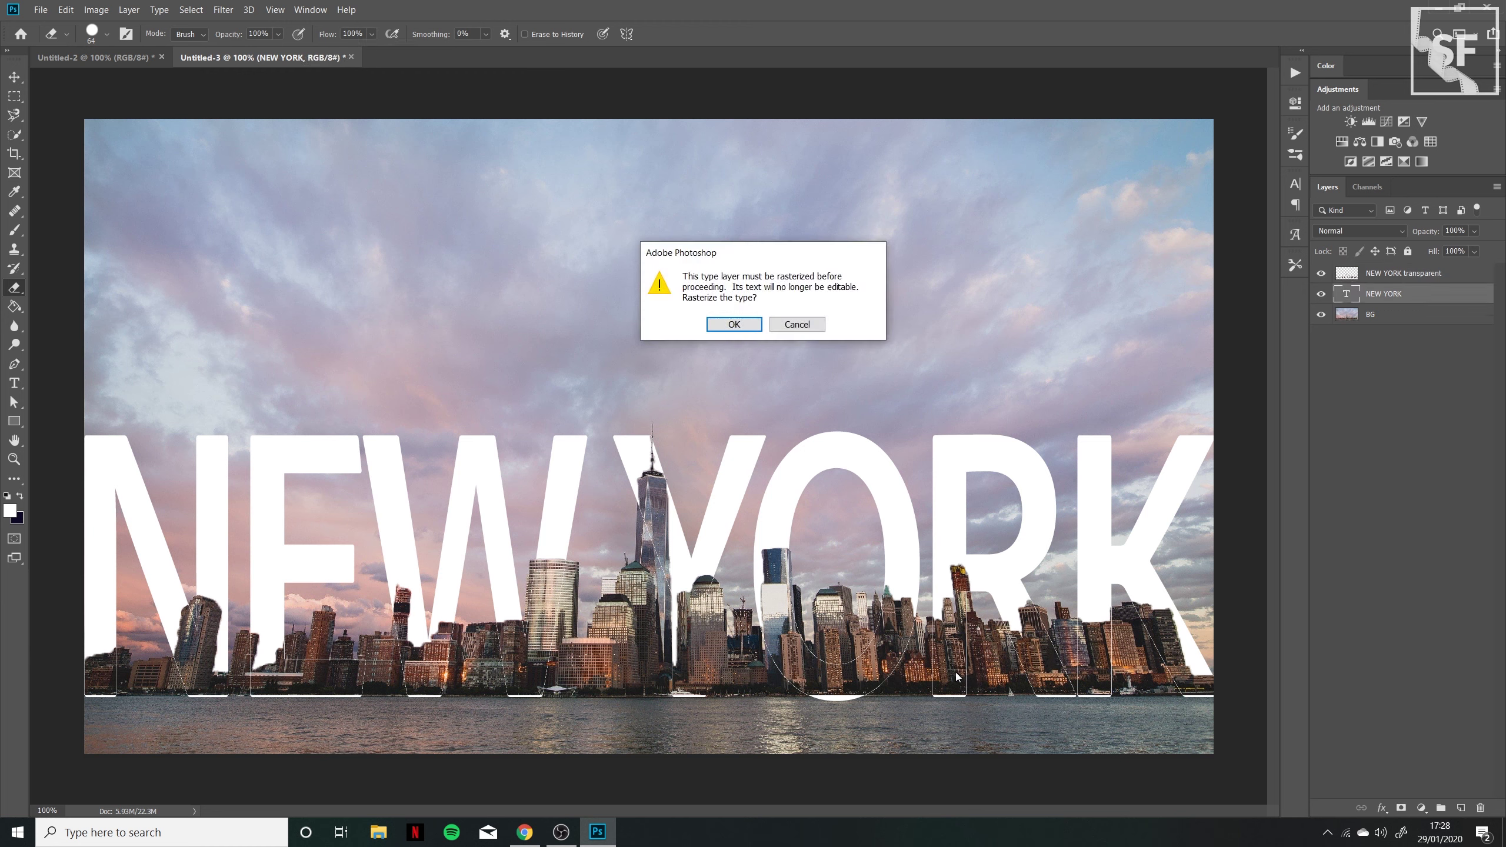
pyautogui.click(735, 325)
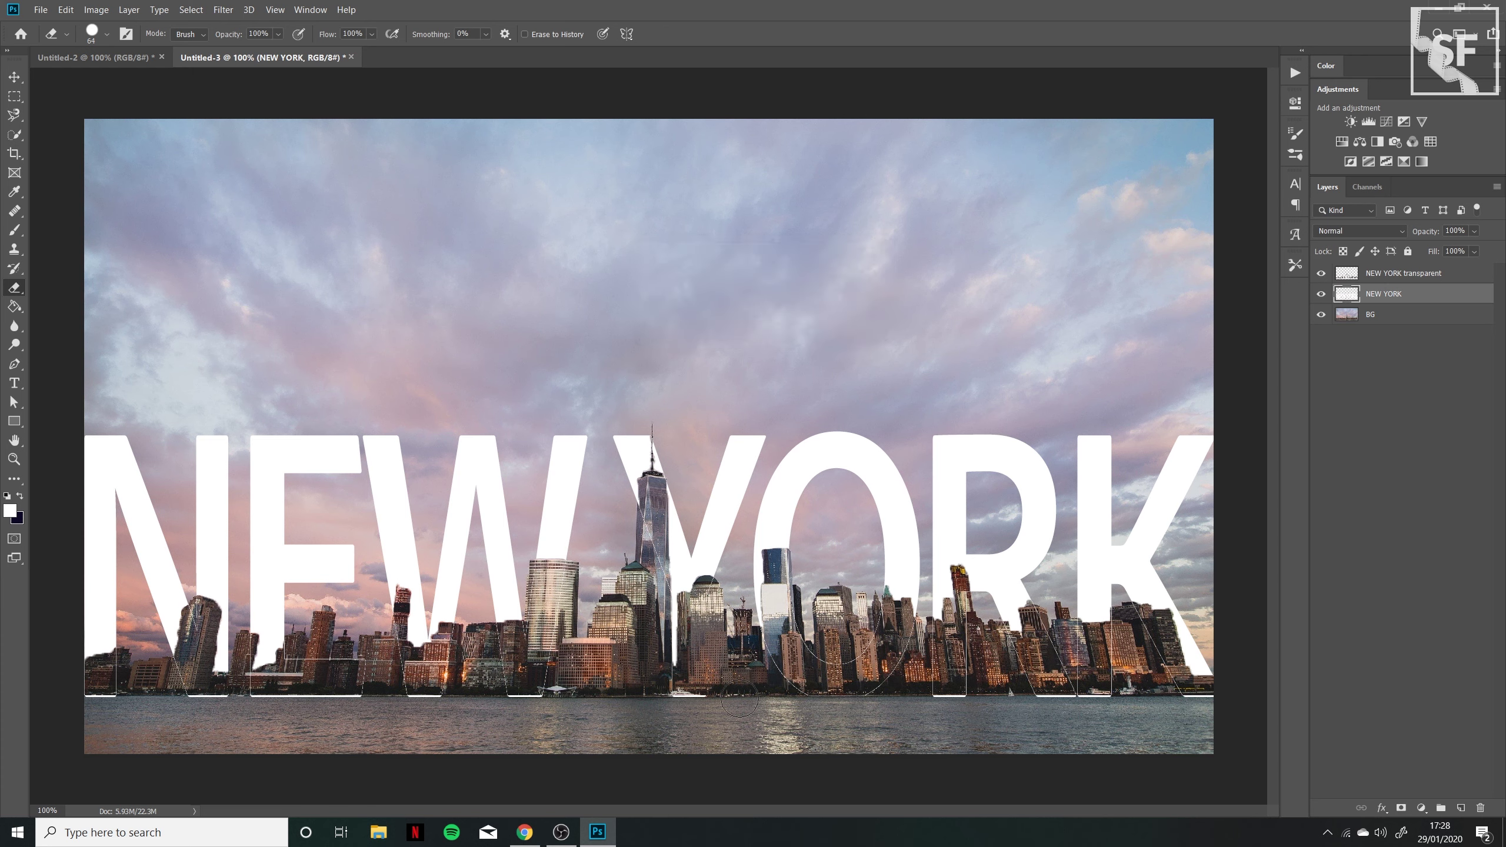
pyautogui.moveTo(946, 699)
pyautogui.mouseDown()
pyautogui.moveTo(1097, 685)
pyautogui.moveTo(1227, 706)
pyautogui.moveTo(777, 683)
pyautogui.moveTo(517, 704)
pyautogui.moveTo(52, 701)
pyautogui.mouseUp()
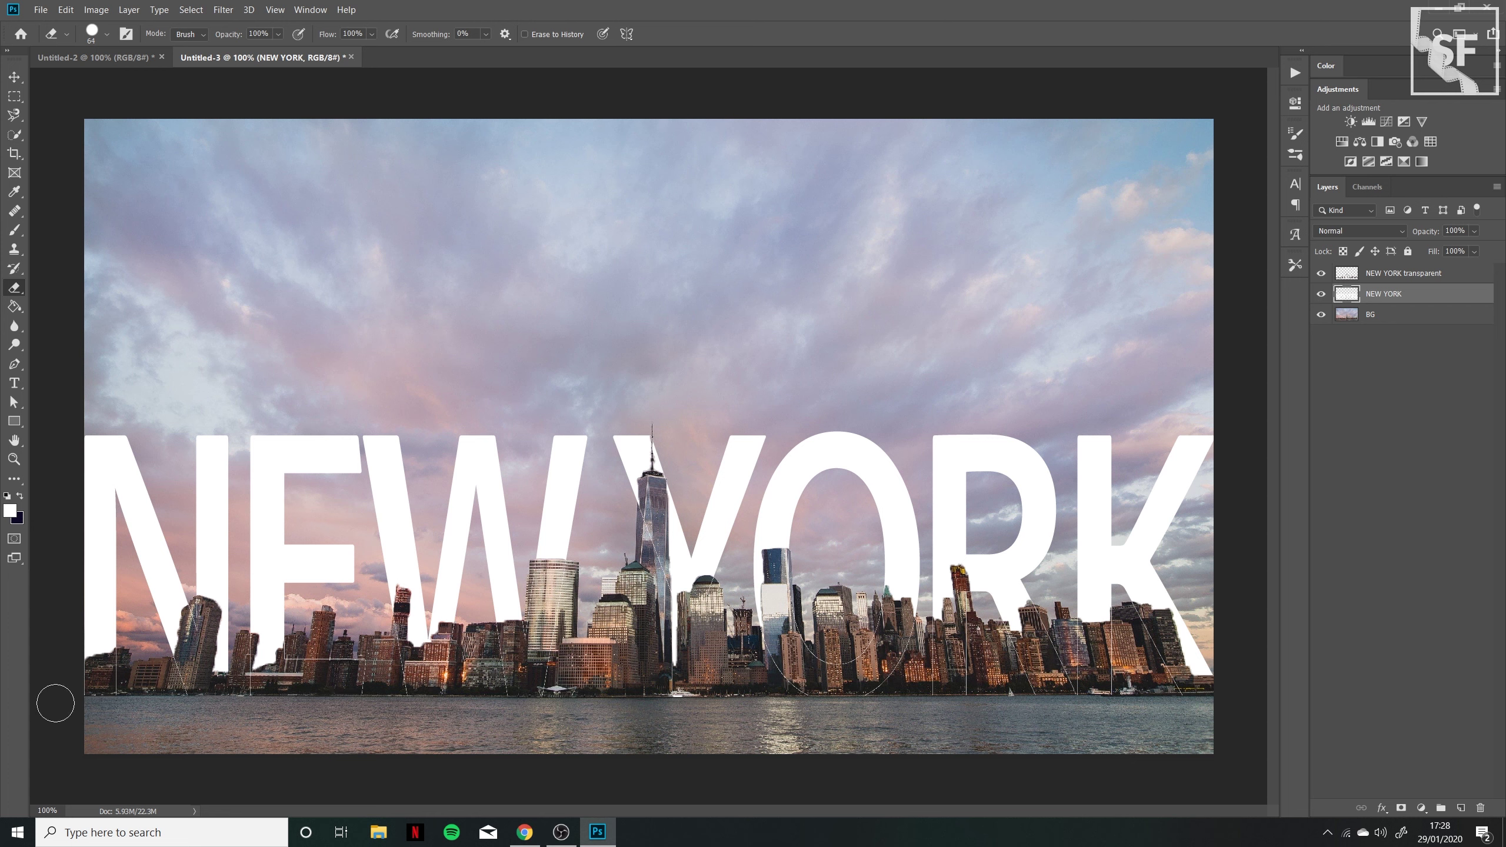
pyautogui.click(865, 644)
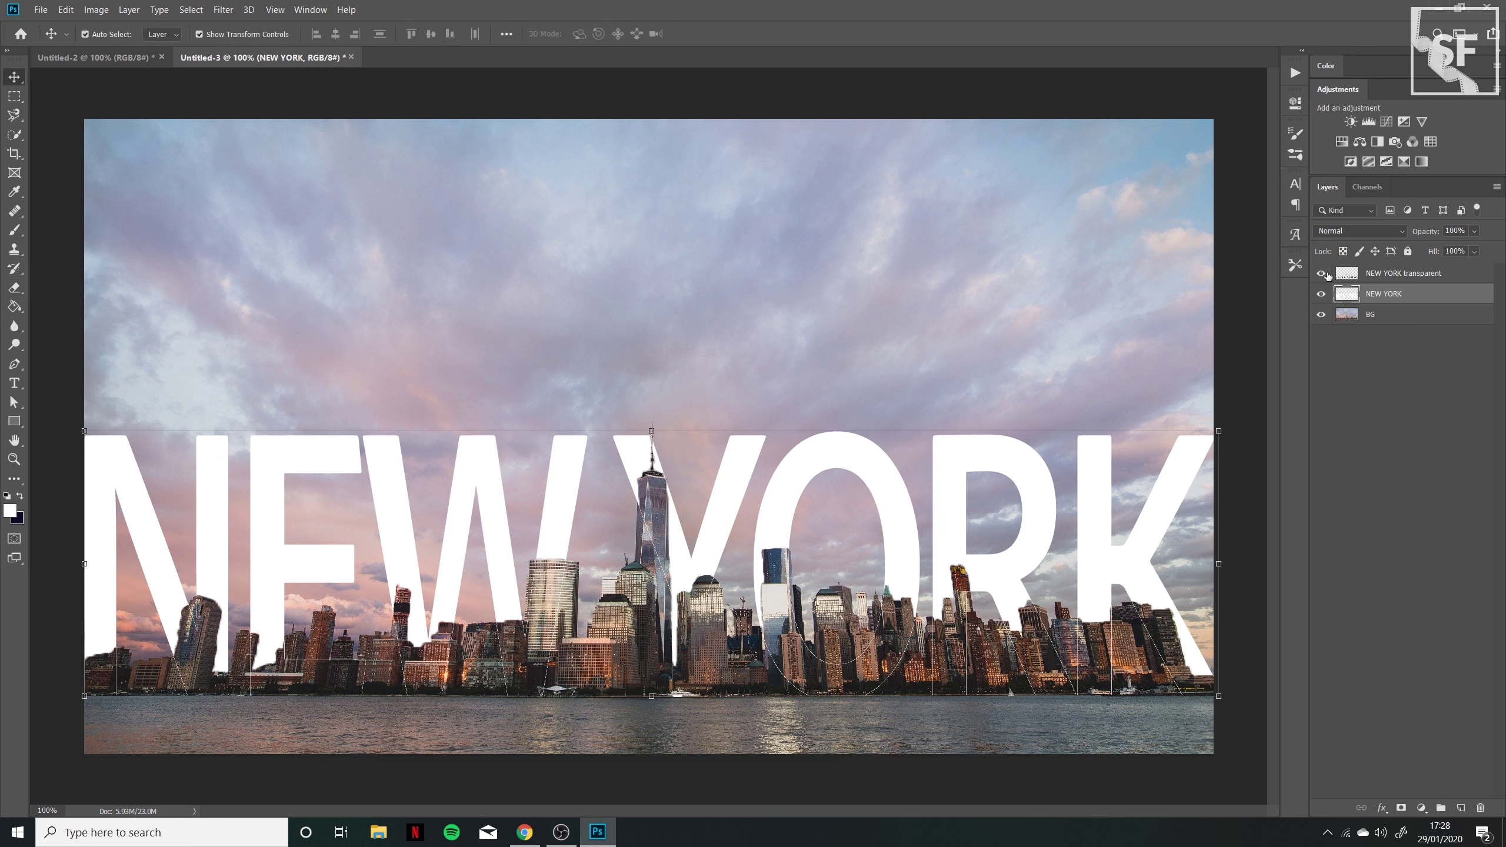
# Compare the contributions of the NEW YORK and NEW YORK transparent layers by toggling their visibility.
pyautogui.click(1321, 295)
pyautogui.click(1322, 296)
pyautogui.click(1323, 274)
pyautogui.click(1323, 275)
pyautogui.click(1323, 274)
pyautogui.click(1323, 274)
pyautogui.click(1323, 274)
# Add a white Outer Glow in Screen mode to NEW YORK transparent, with 20% spread and 16 px size, and collapse its effects list.
pyautogui.doubleClick(1456, 278)
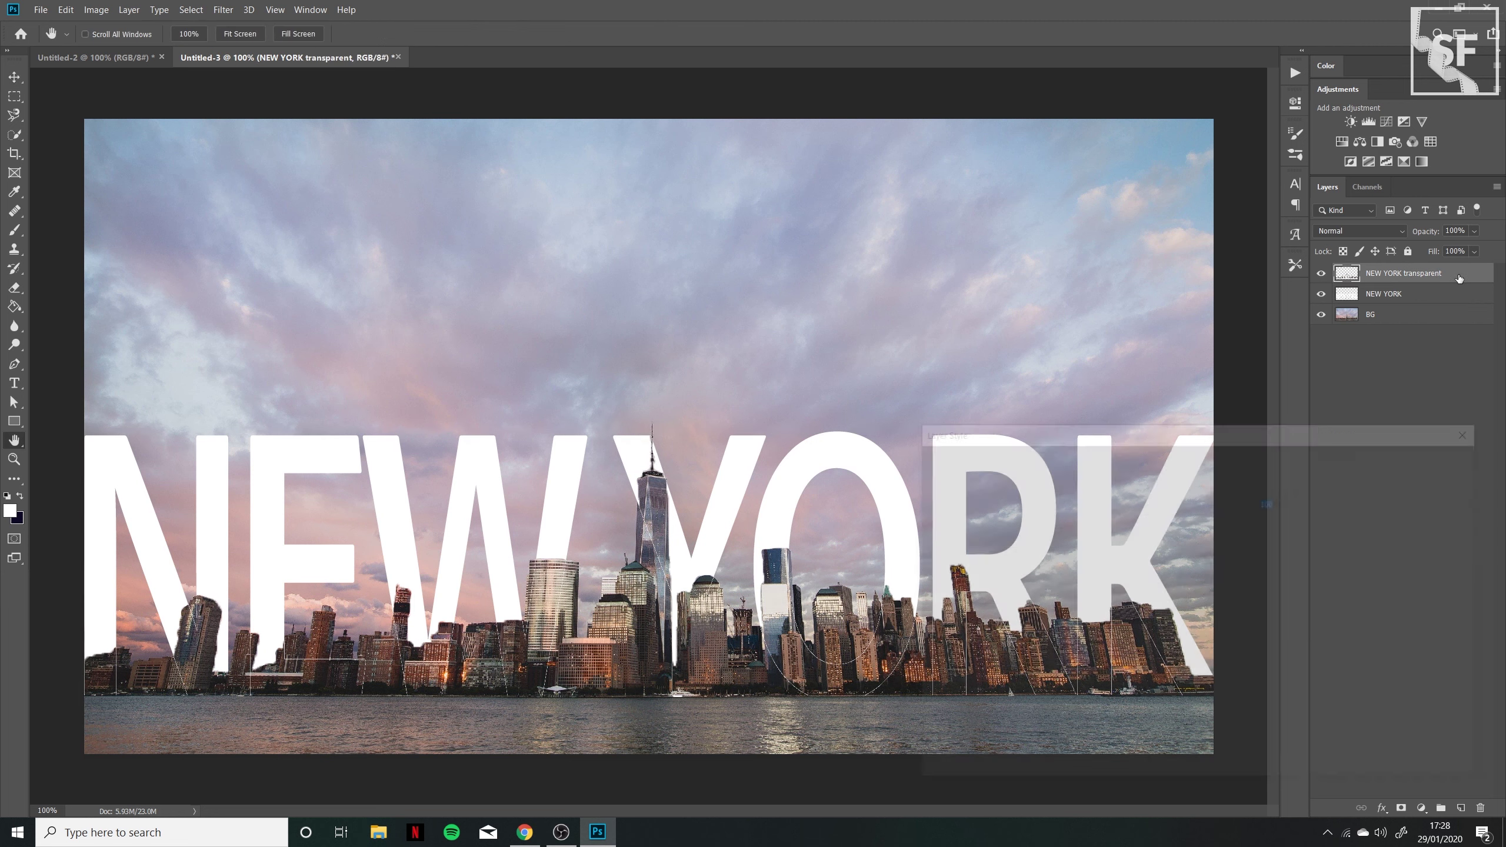
pyautogui.click(951, 690)
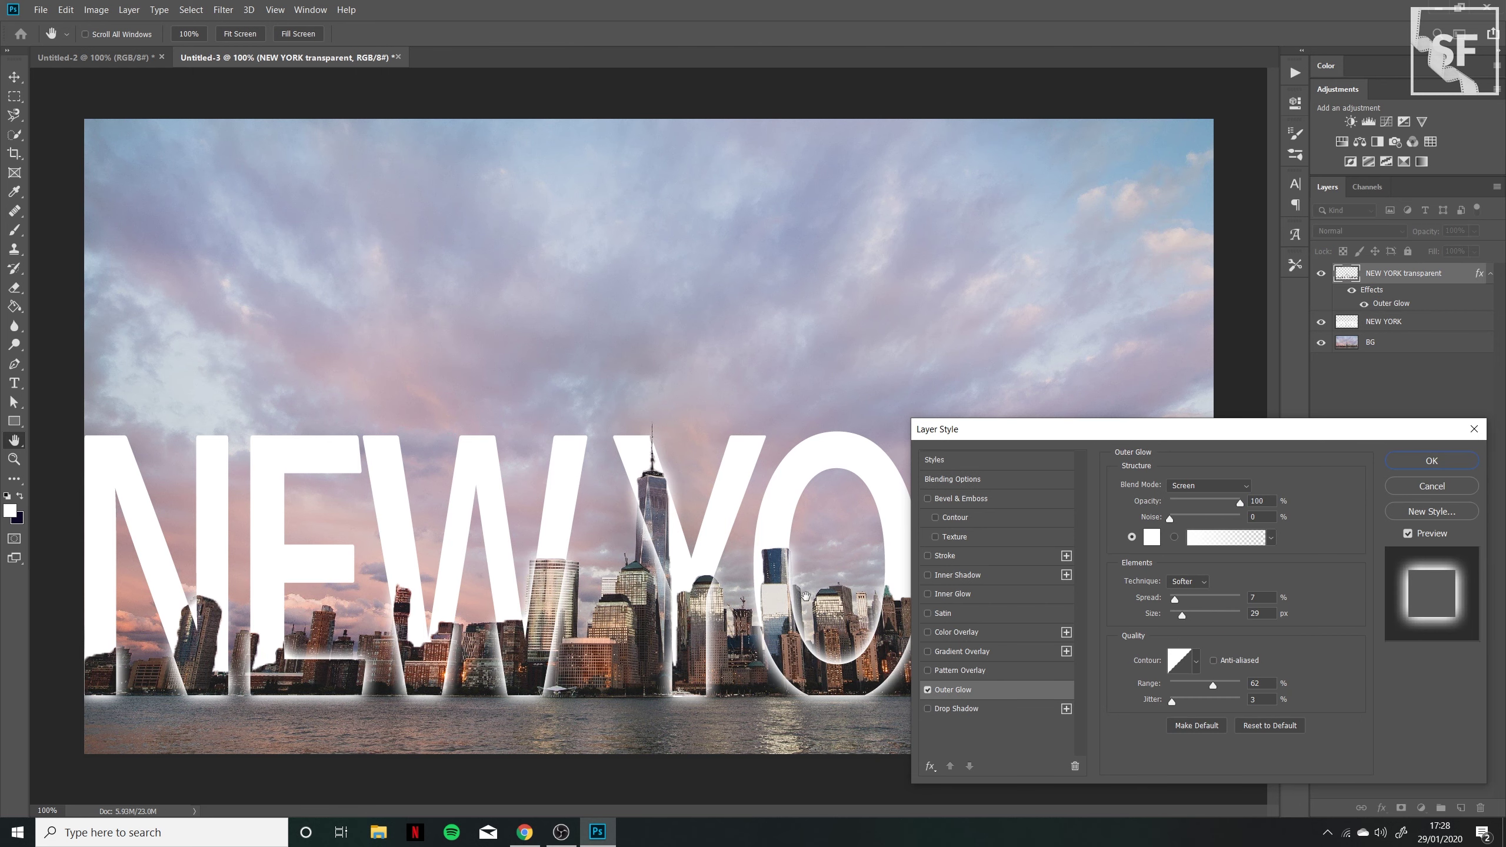
pyautogui.moveTo(1008, 425); pyautogui.dragTo(509, 107)
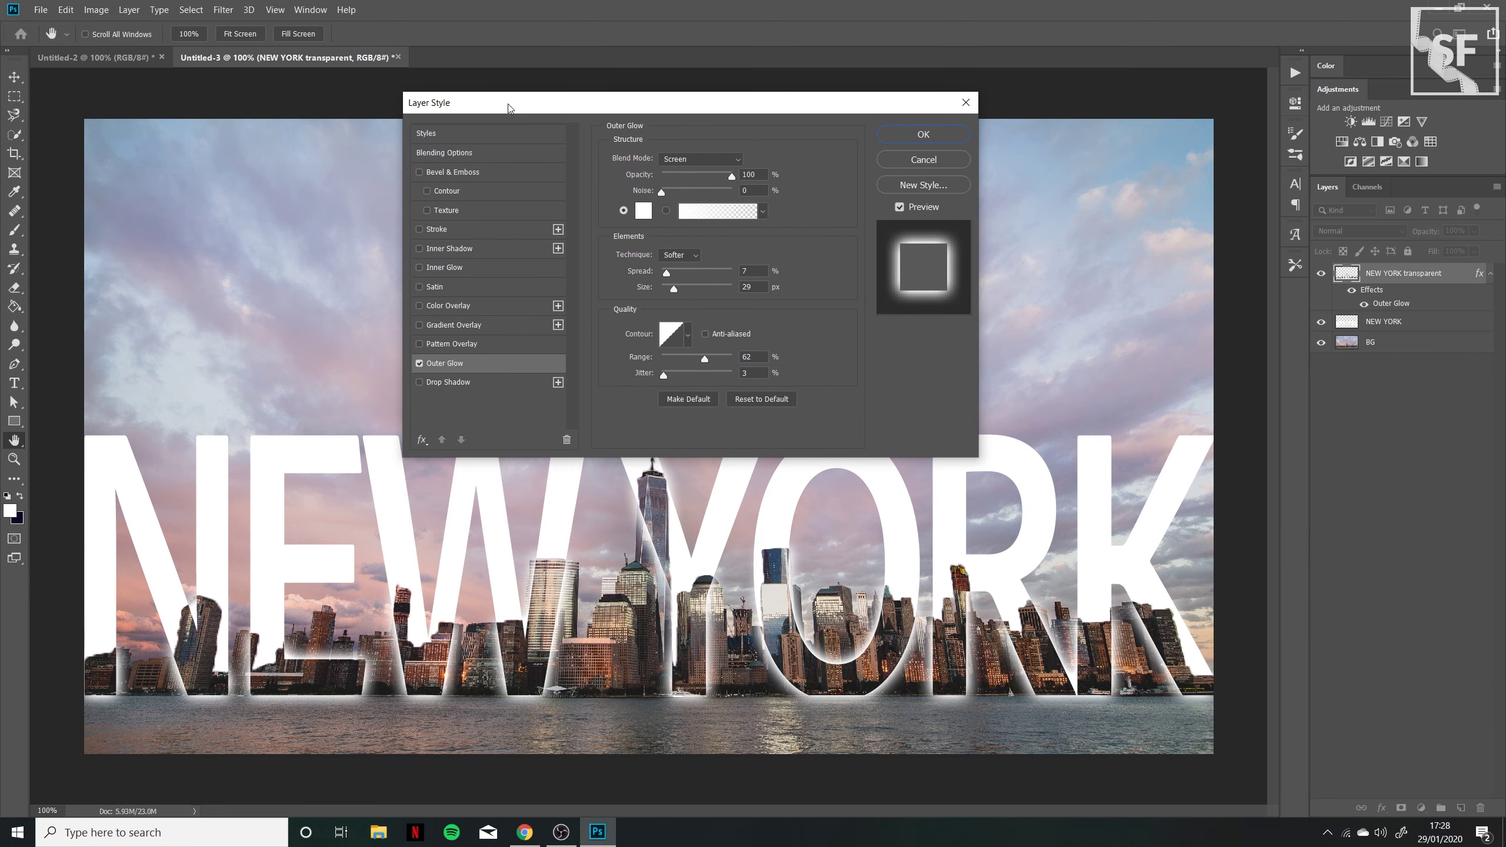
pyautogui.moveTo(667, 277)
pyautogui.mouseDown()
pyautogui.moveTo(697, 276)
pyautogui.moveTo(680, 292)
pyautogui.moveTo(704, 294)
pyautogui.moveTo(668, 296)
pyautogui.moveTo(677, 277)
pyautogui.mouseUp()
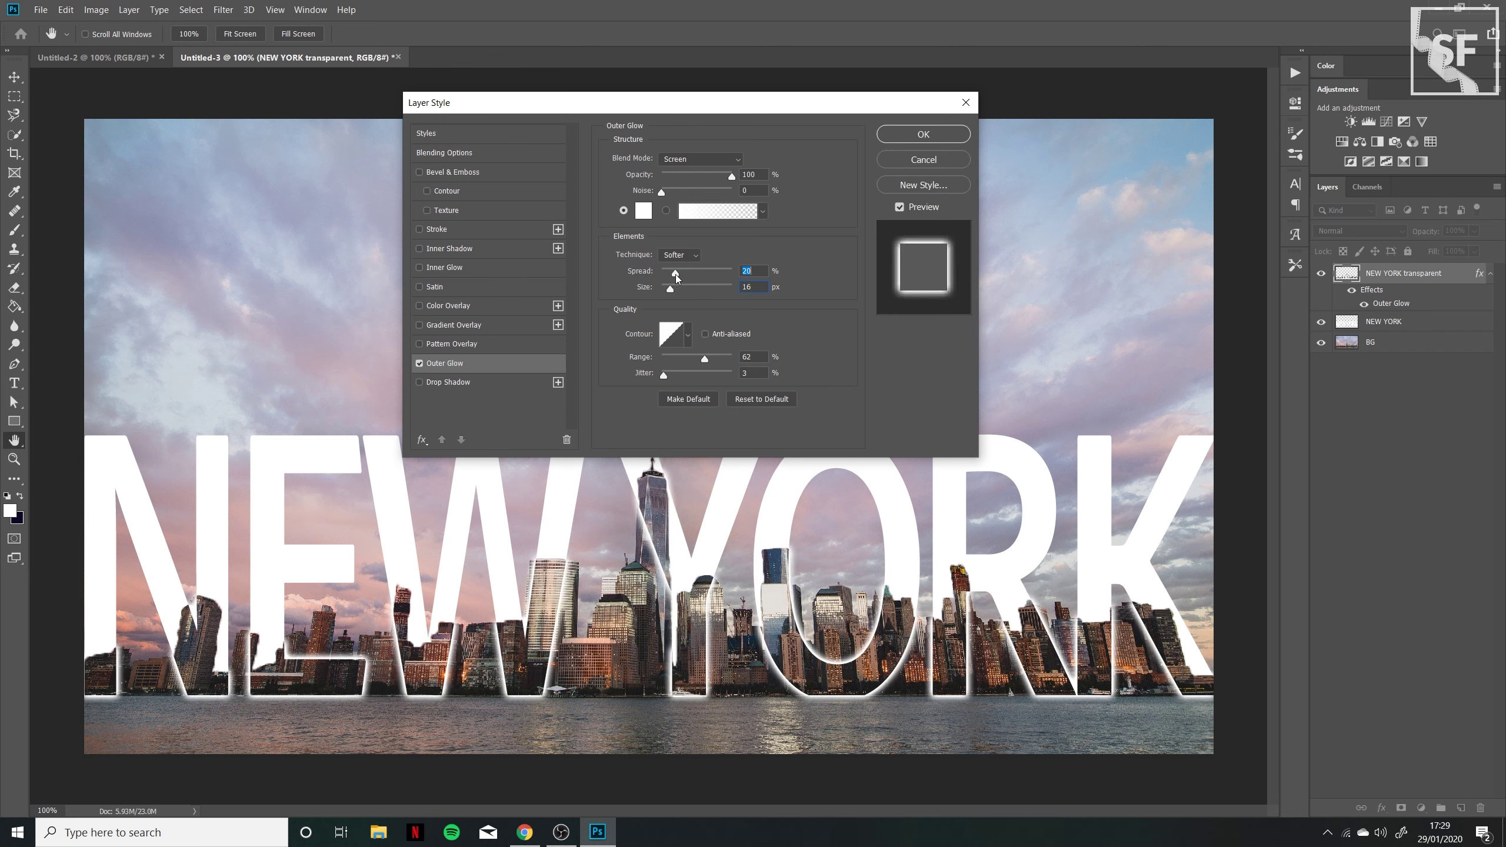
pyautogui.click(925, 136)
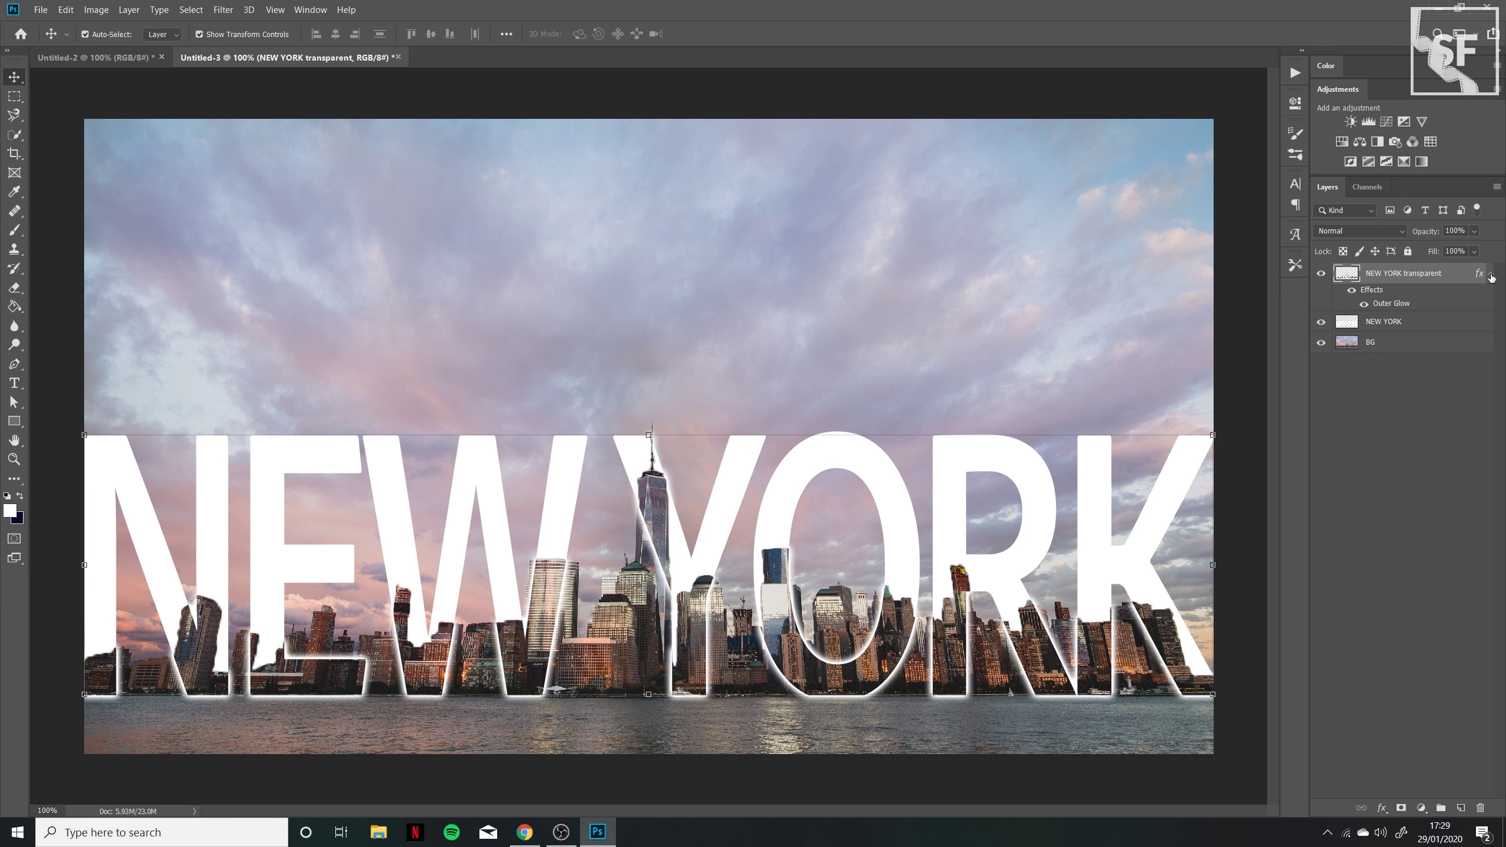
pyautogui.click(1492, 276)
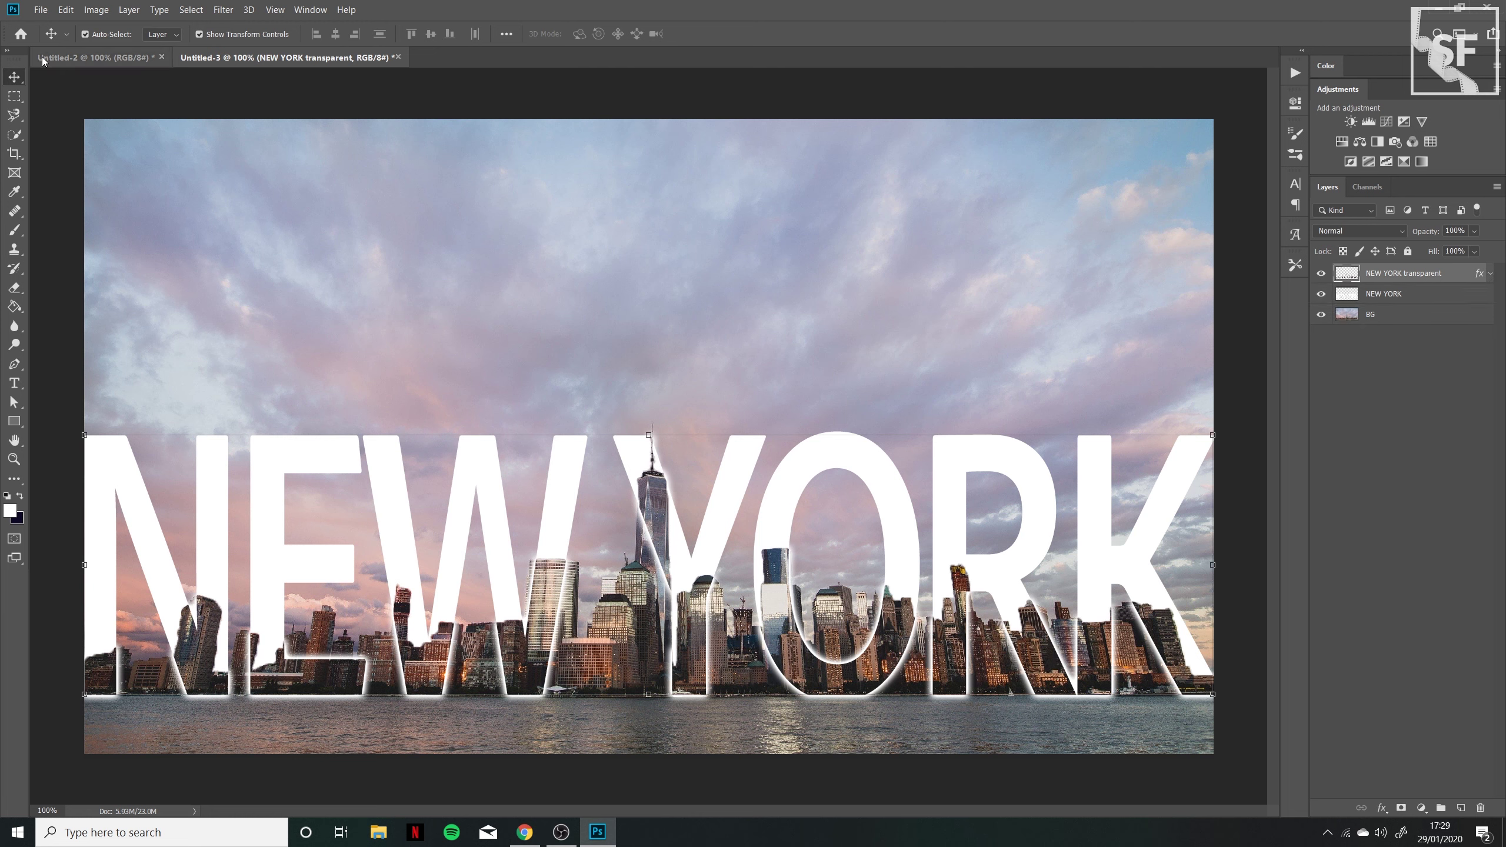
# Set the Eraser to a soft round brush with 464 px size and 30% hardness, and test a stroke below the letter N.
pyautogui.click(14, 230)
pyautogui.click(14, 287)
pyautogui.click(105, 33)
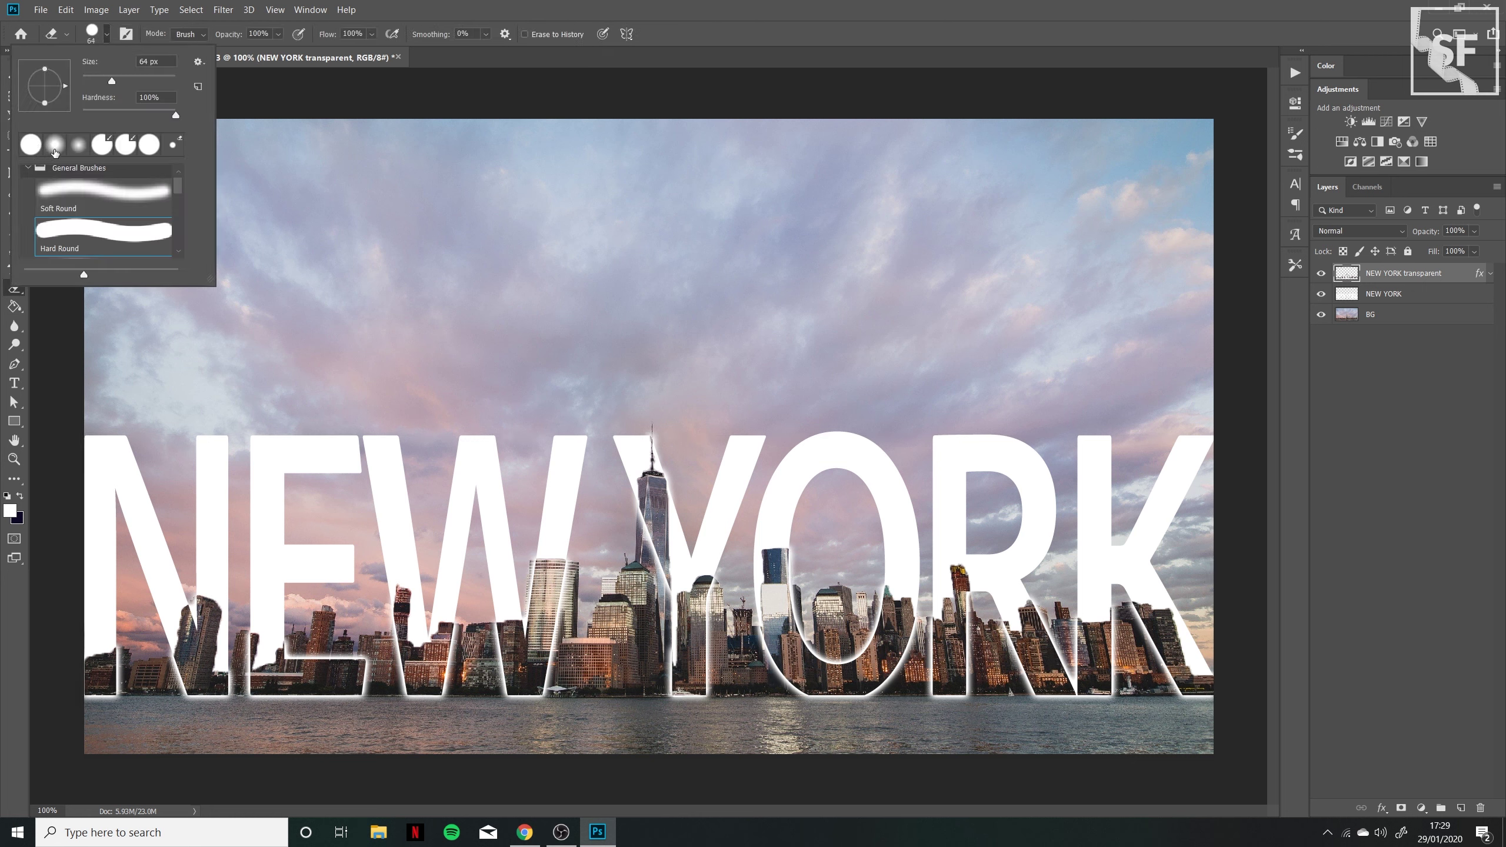
pyautogui.click(57, 145)
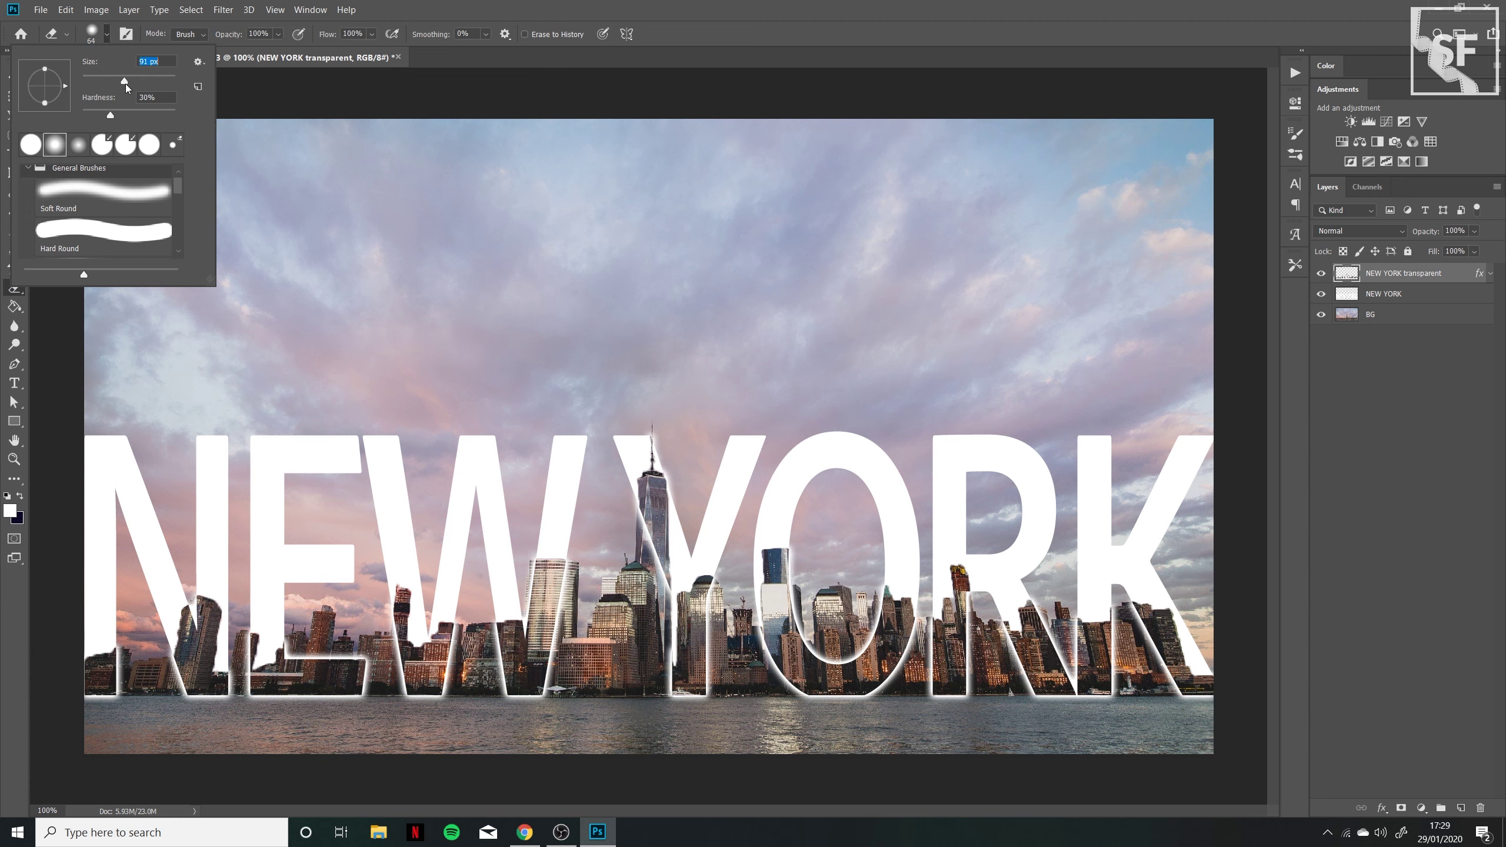
pyautogui.moveTo(146, 86); pyautogui.dragTo(158, 85)
pyautogui.moveTo(235, 738)
pyautogui.mouseDown()
pyautogui.moveTo(663, 682)
pyautogui.moveTo(1175, 702)
pyautogui.moveTo(1097, 688)
pyautogui.moveTo(1040, 721)
pyautogui.moveTo(1056, 697)
pyautogui.moveTo(126, 708)
pyautogui.mouseUp()
# Merge the NEW YORK and NEW YORK transparent layers, and fade the letters' lower edges along the waterline with the soft eraser.
pyautogui.click(1424, 296)
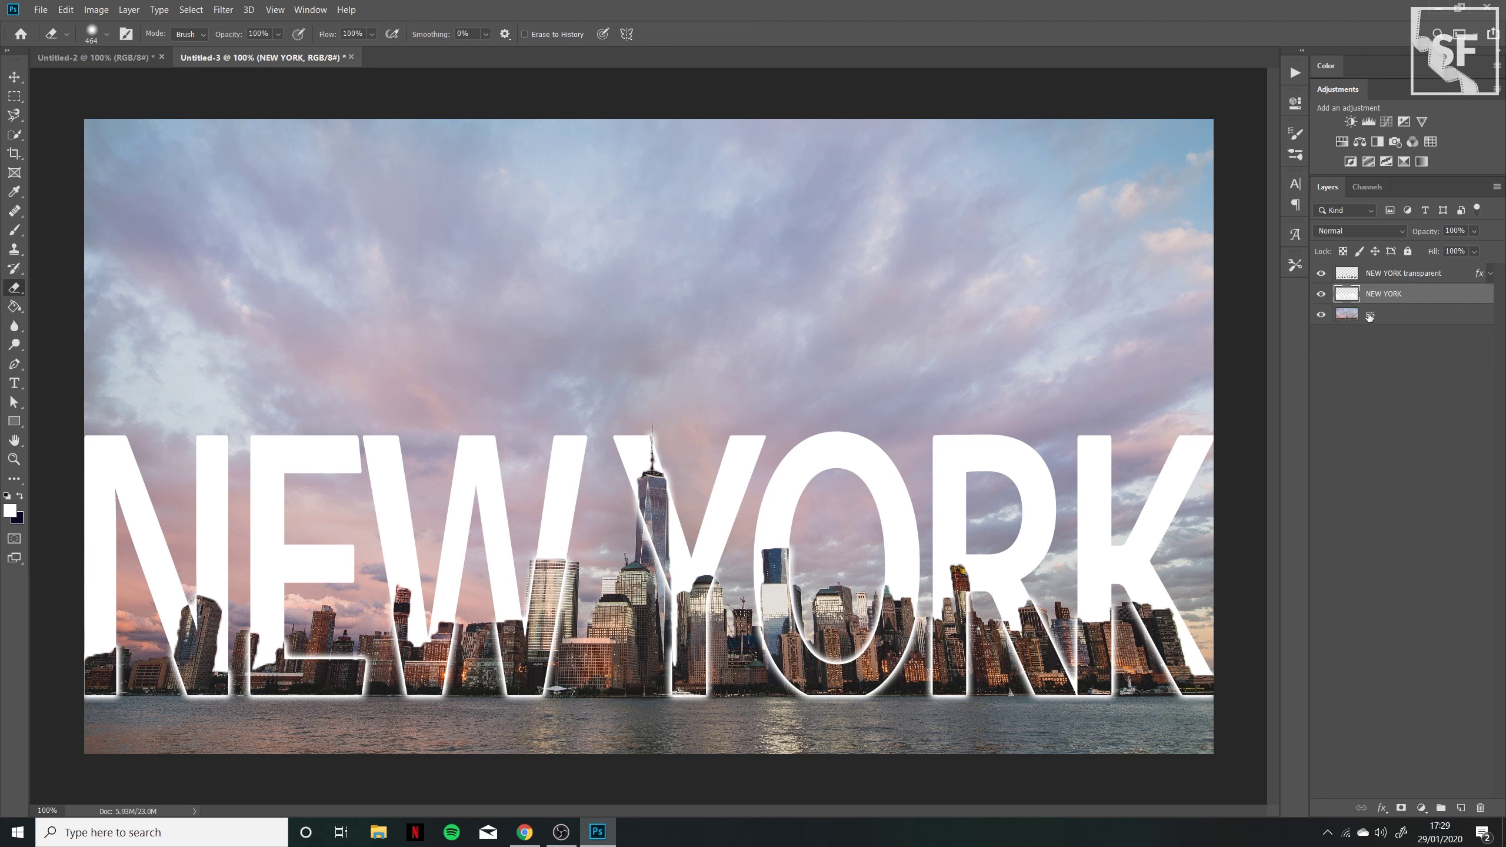
pyautogui.keyDown('shift'); pyautogui.click(1417, 276); pyautogui.keyUp('shift')
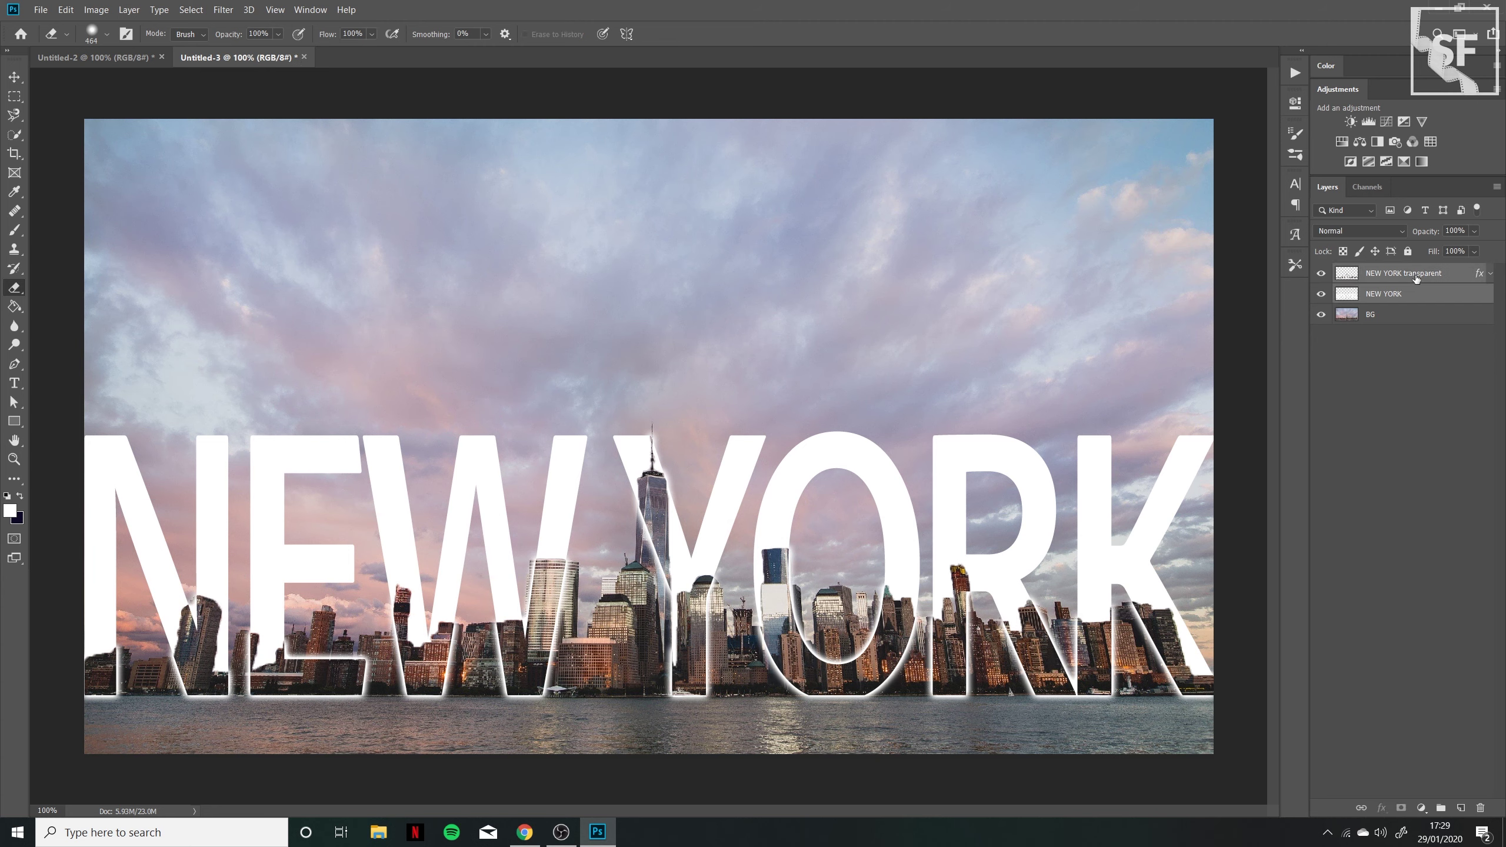
pyautogui.rightClick(1416, 275)
pyautogui.click(1276, 633)
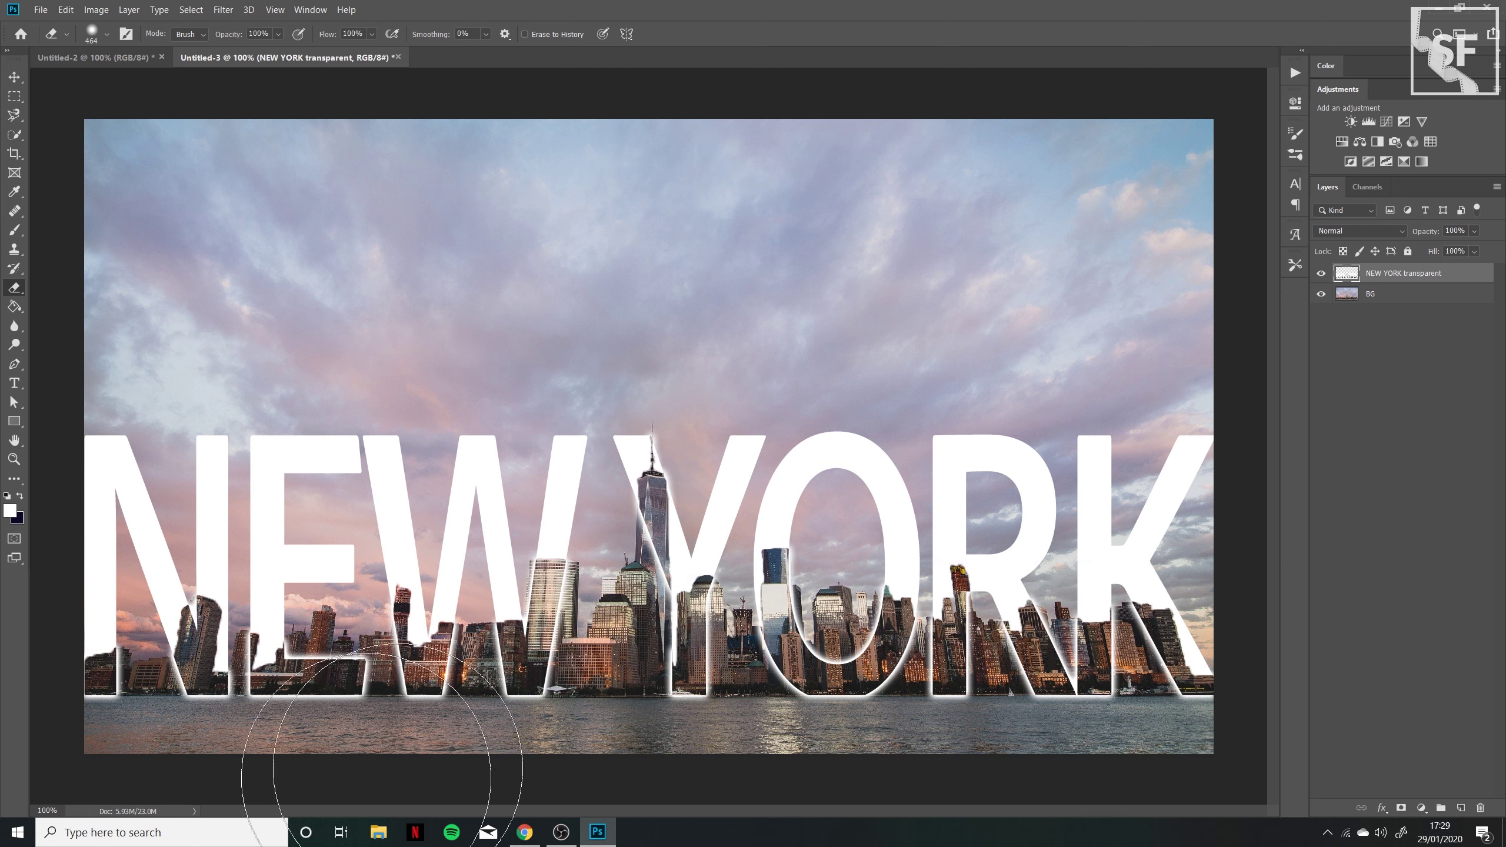
pyautogui.hotkey('ctrl', '-')
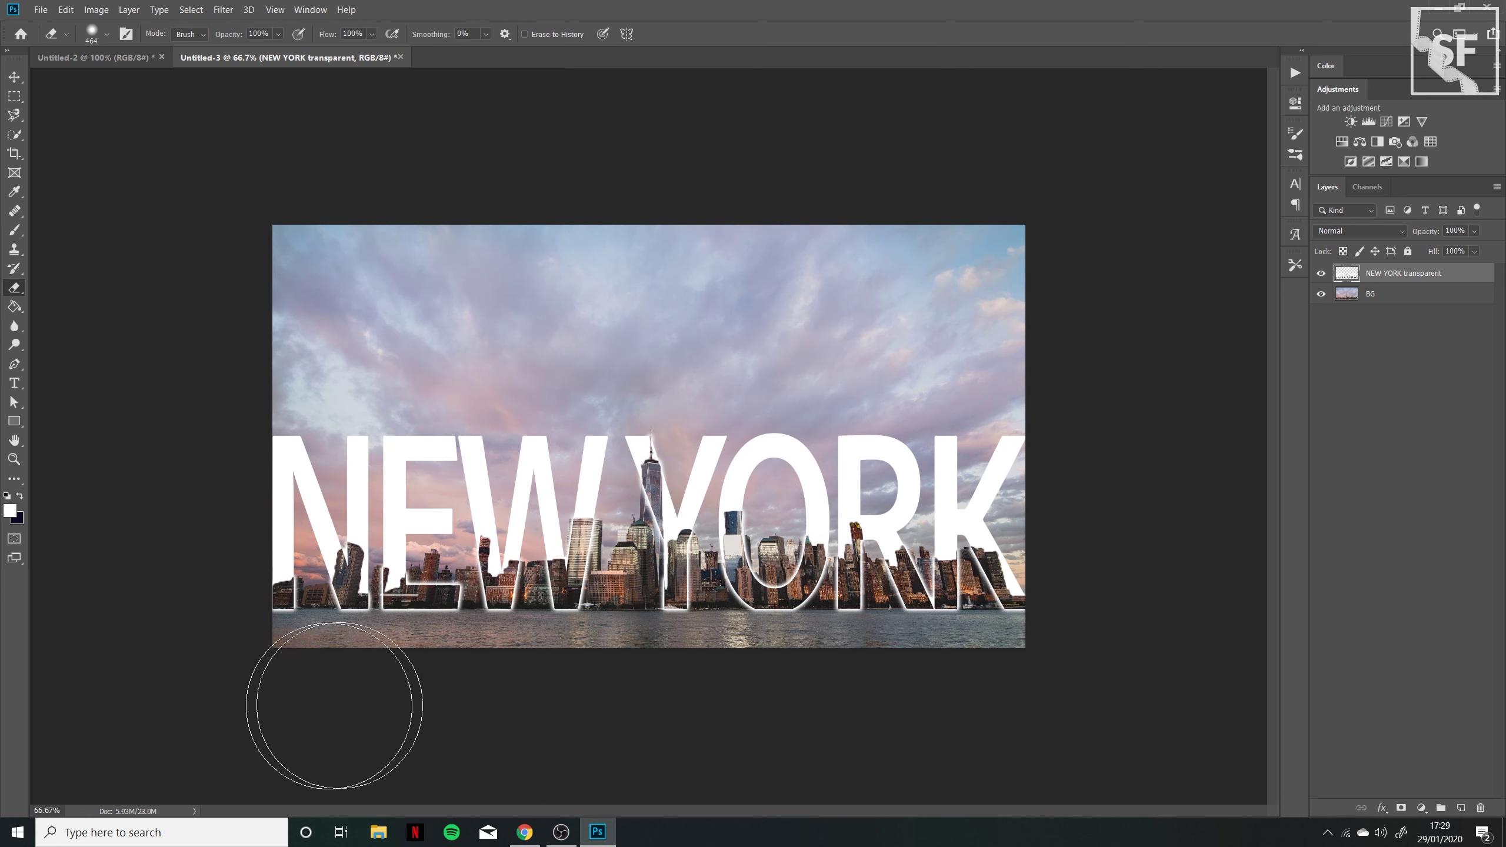
pyautogui.moveTo(662, 678)
pyautogui.mouseDown()
pyautogui.moveTo(1087, 697)
pyautogui.moveTo(786, 685)
pyautogui.mouseUp()
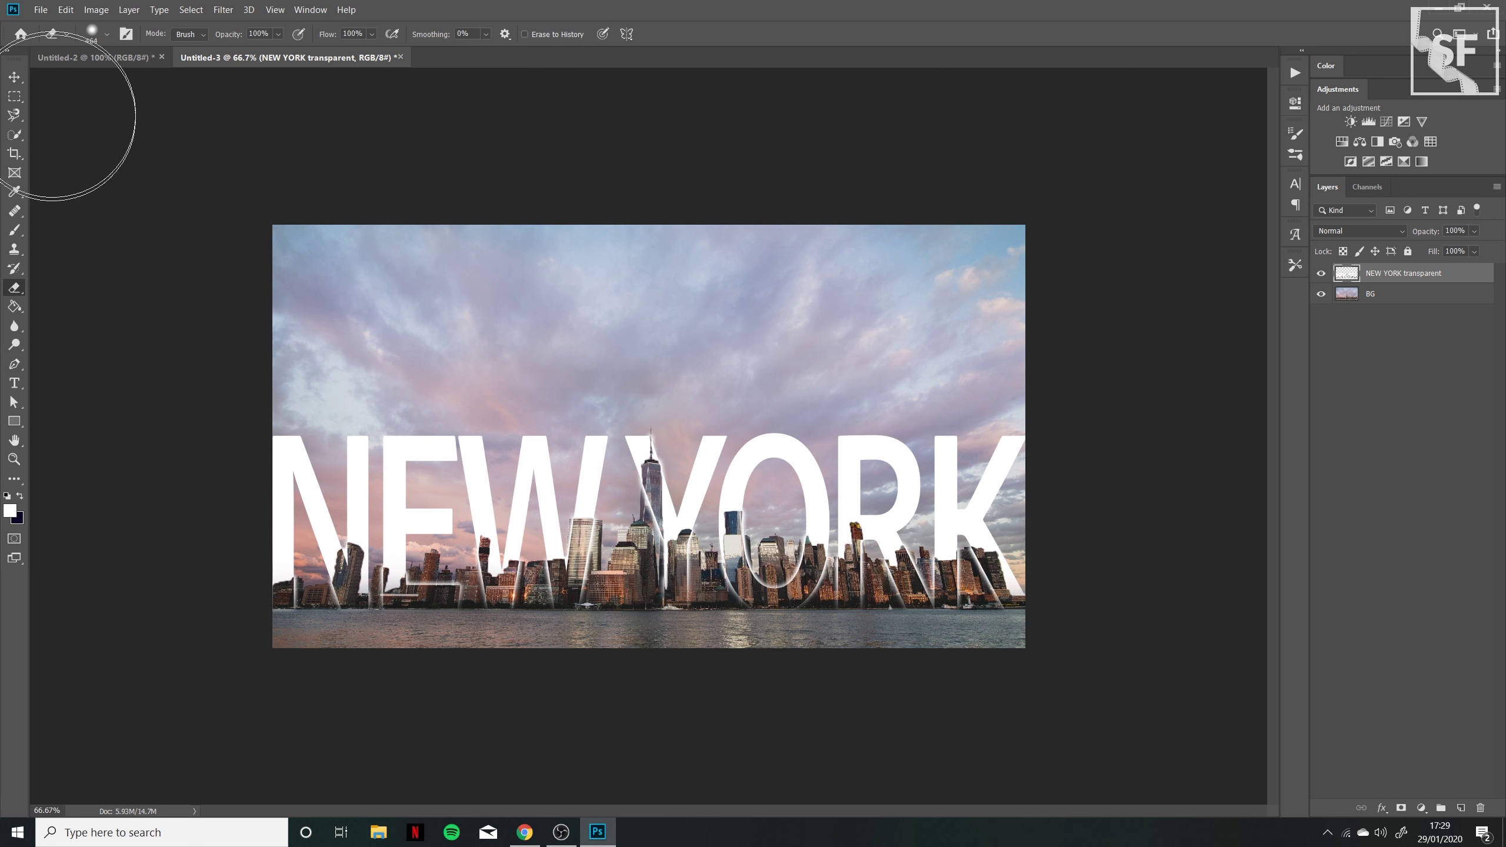
# Switch the Eraser to a hard round brush of 53 px.
pyautogui.click(62, 36)
pyautogui.click(106, 36)
pyautogui.click(57, 148)
pyautogui.press('Return')
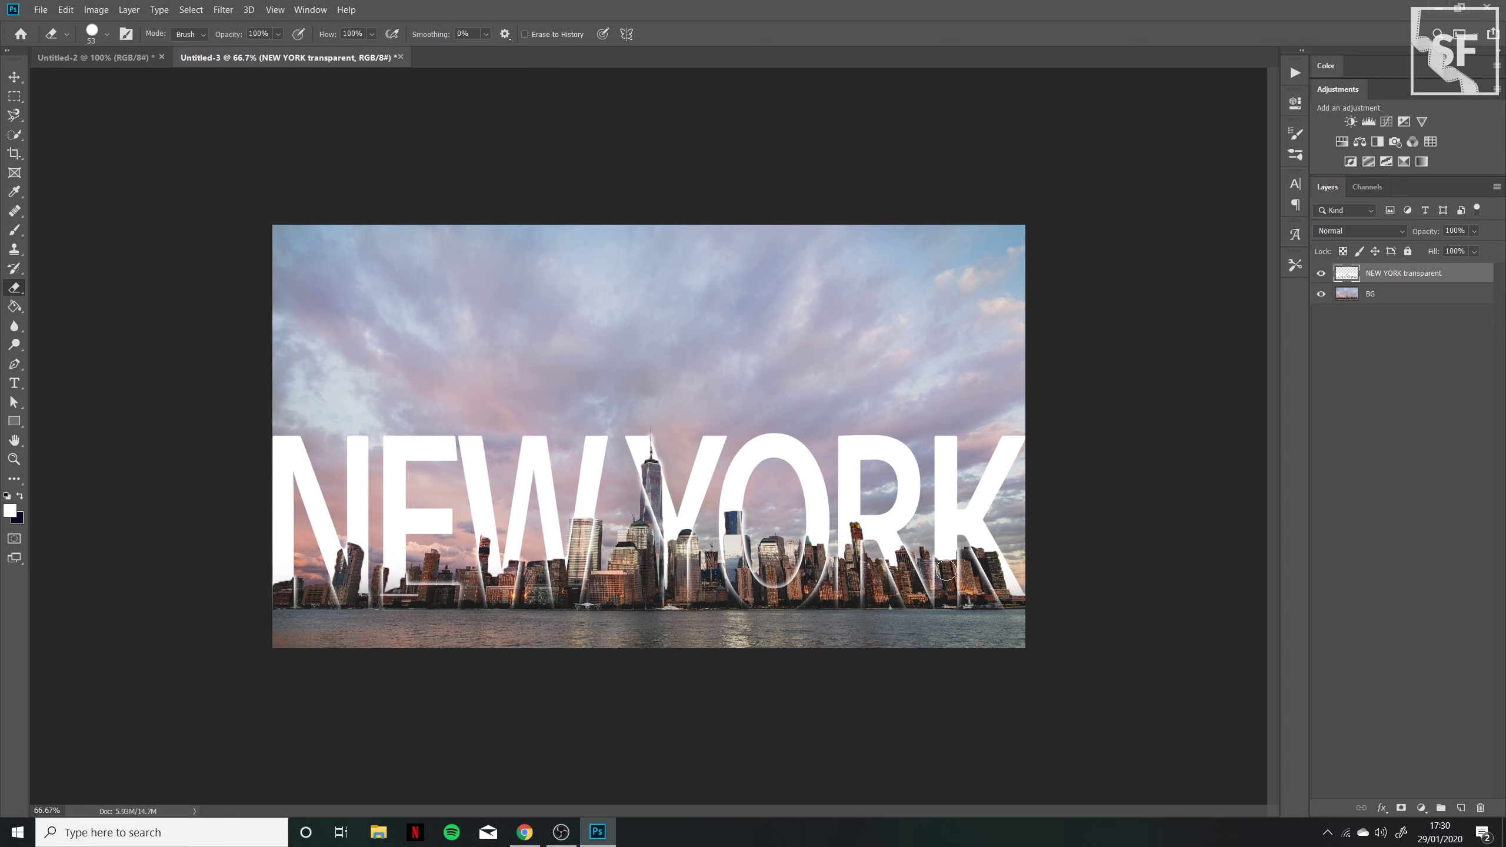
# Examine the finished text blend at several zoom levels and compare it with the version in the Untitled-2 document.
pyautogui.hotkey('ctrl', '-')
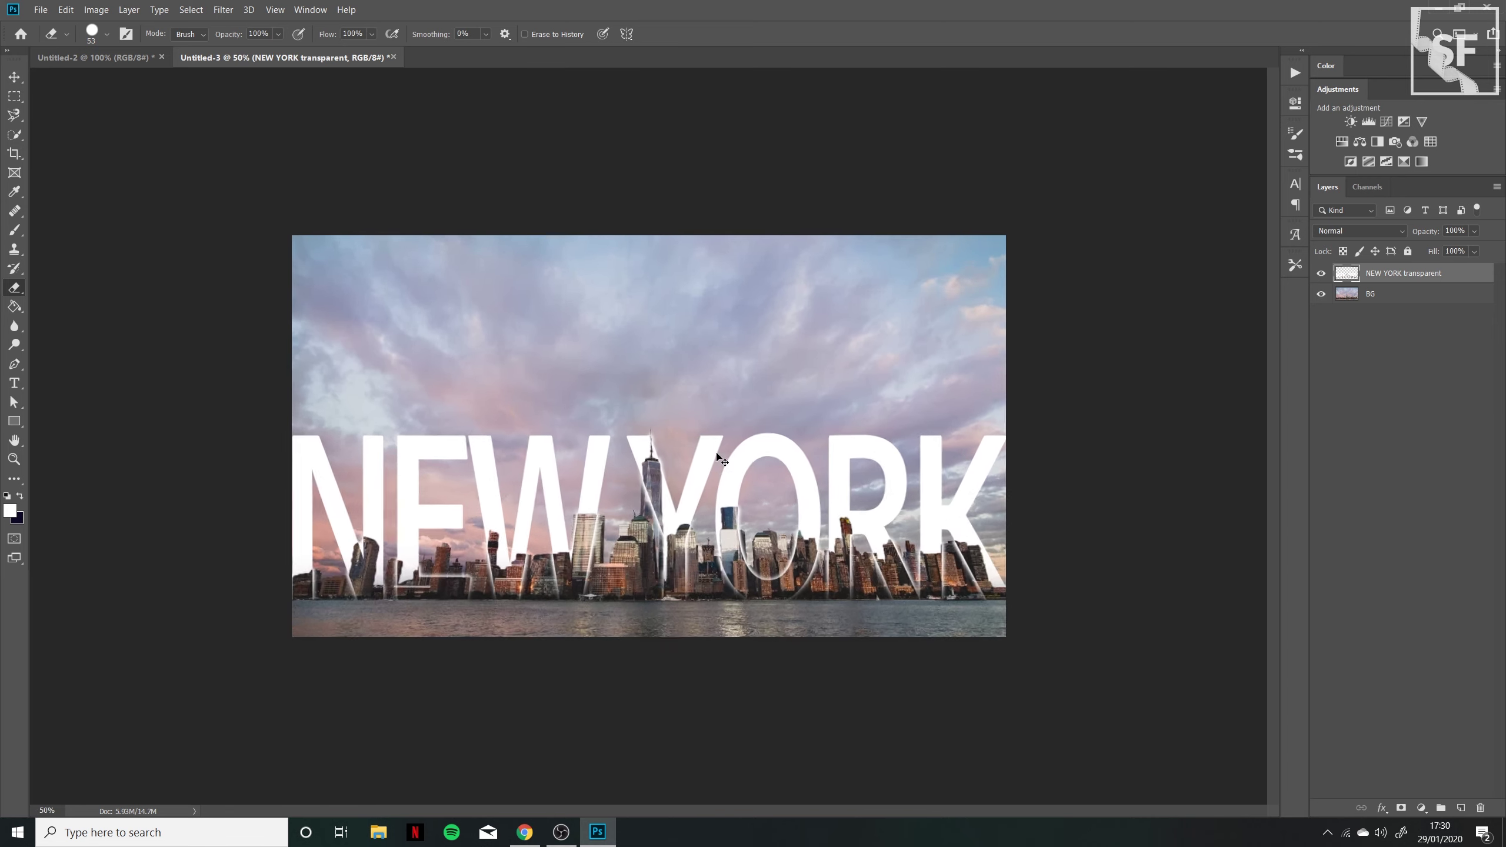
pyautogui.hotkey('ctrl', '+')
pyautogui.hotkey('ctrl', '+')
pyautogui.hotkey('ctrl', '+')
pyautogui.hotkey('ctrl', '-')
pyautogui.hotkey('ctrl', '-')
pyautogui.hotkey('ctrl', '-')
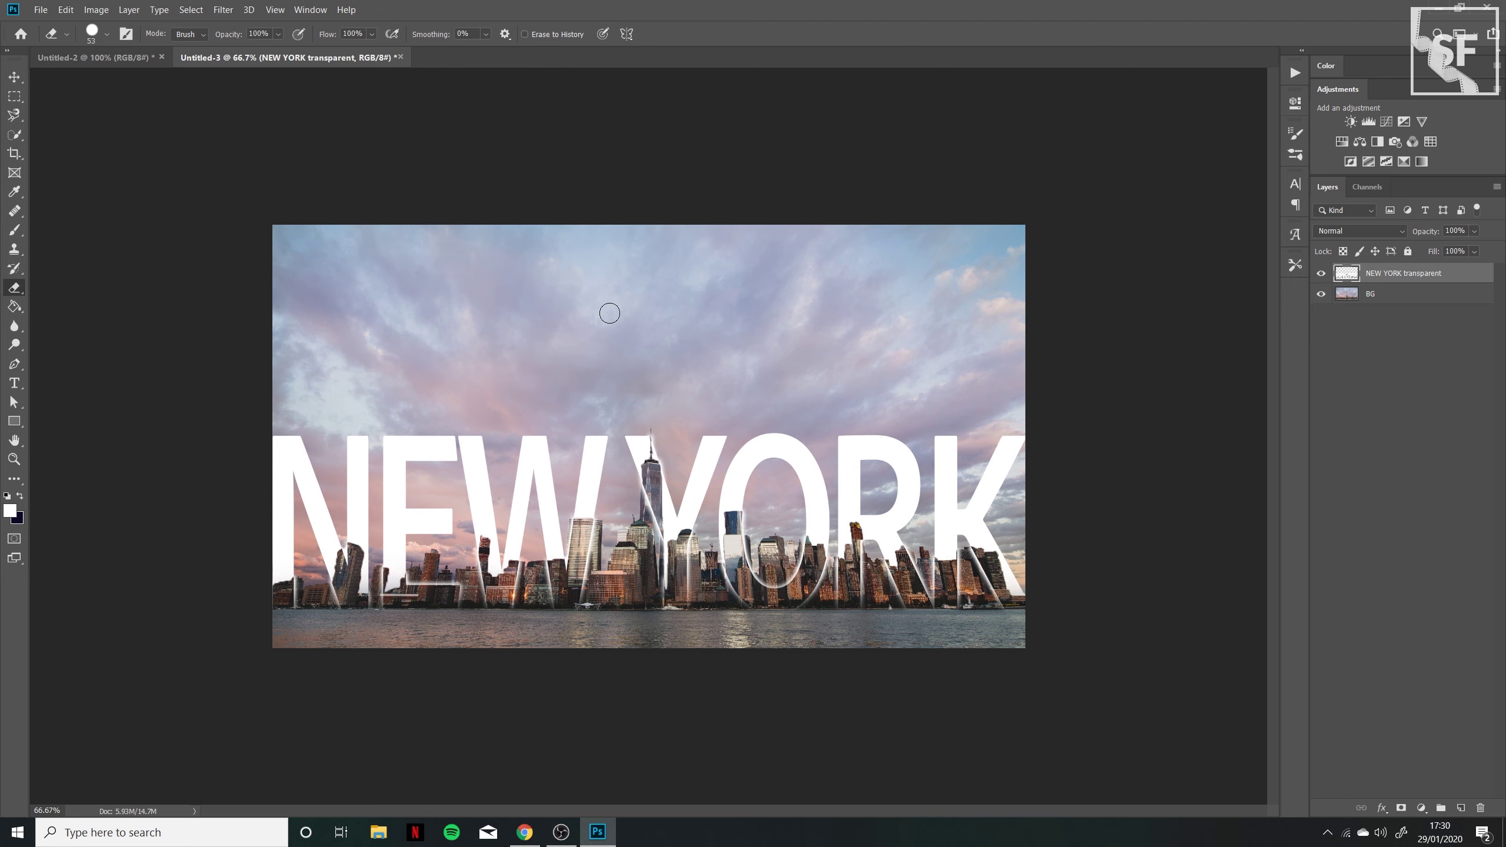
pyautogui.click(124, 57)
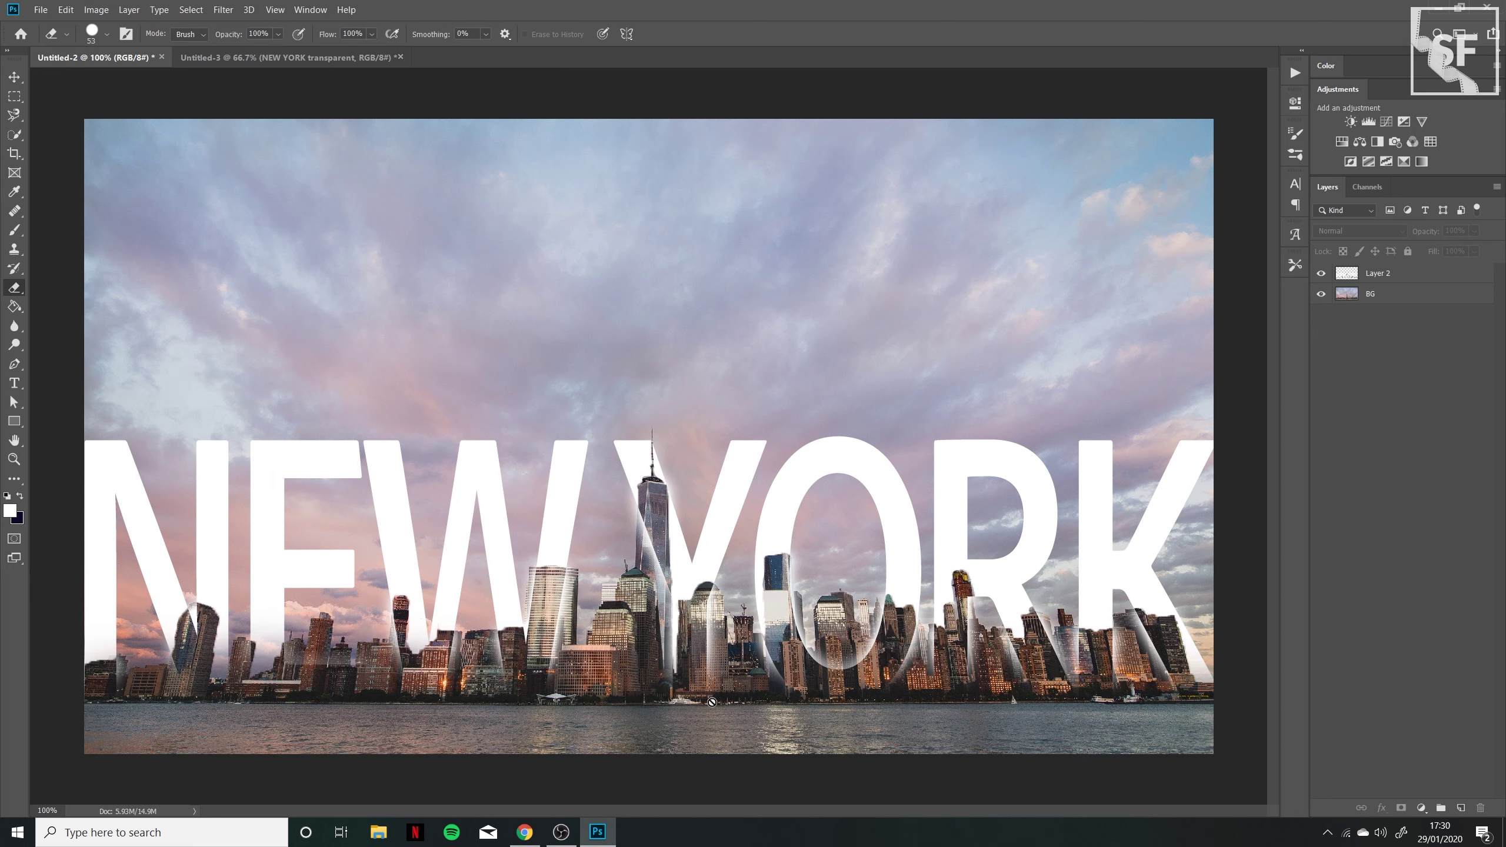
pyautogui.click(314, 59)
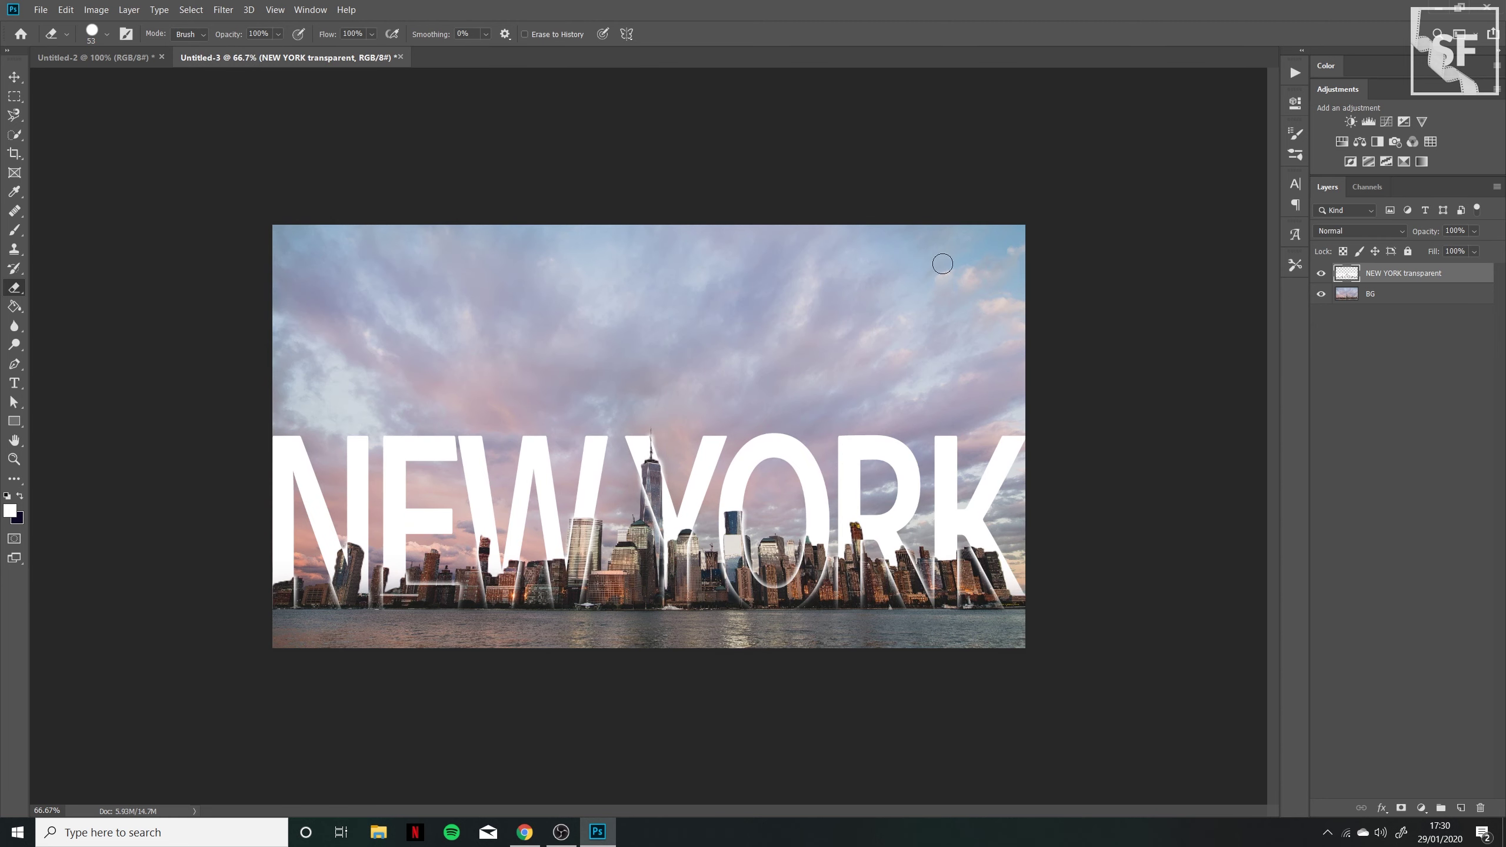